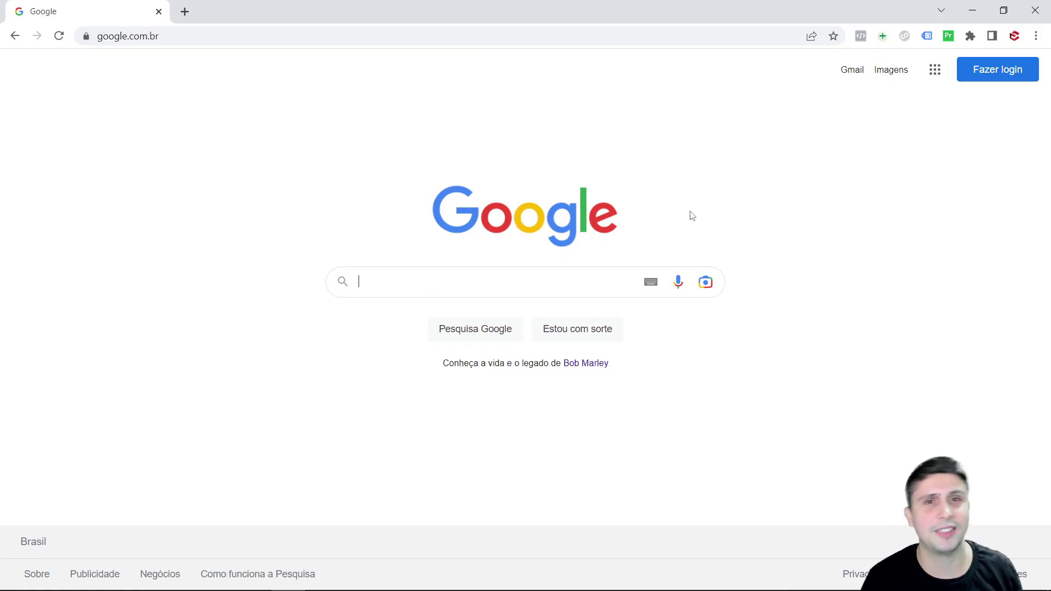
# Step: Search Google for 'google sheets' and open the 'Google Sheets: Online Spreadsheet Editor' result
pyautogui.write('google sheets')
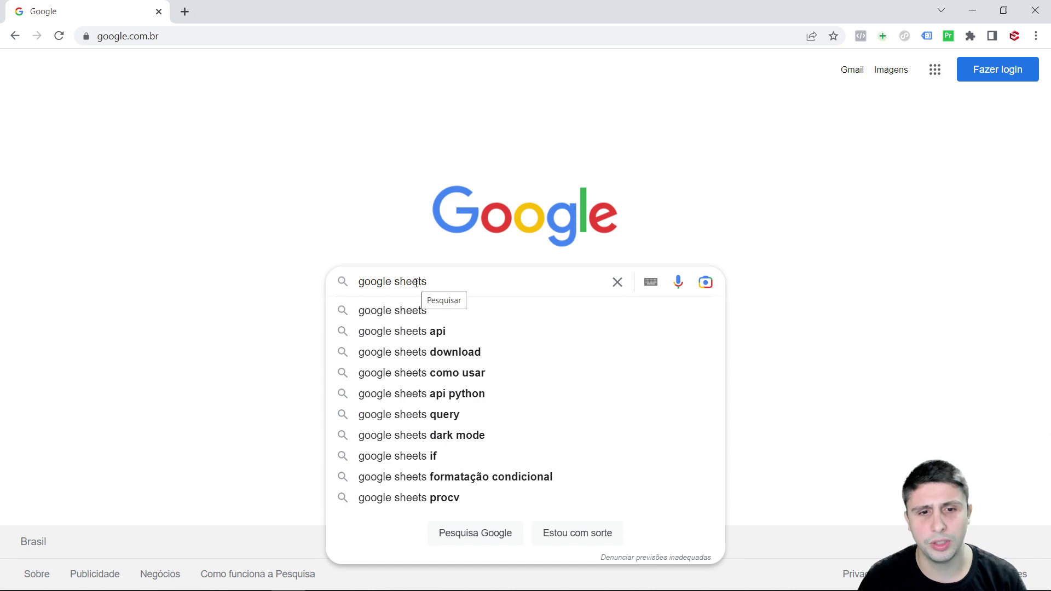
pyautogui.press('Return')
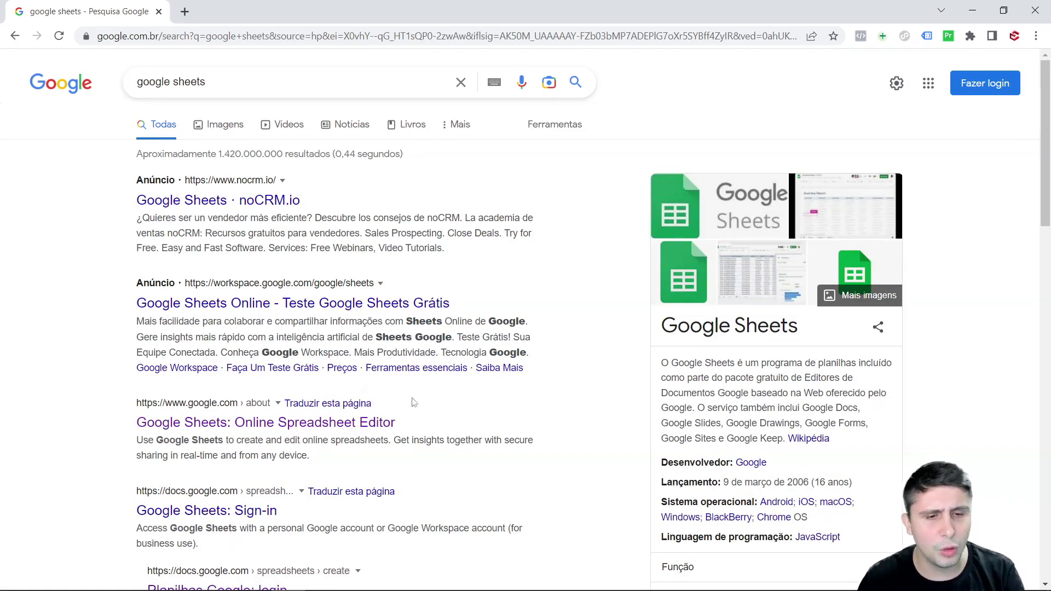
pyautogui.scroll(-1, 410, 397)
pyautogui.scroll(-1, 407, 422)
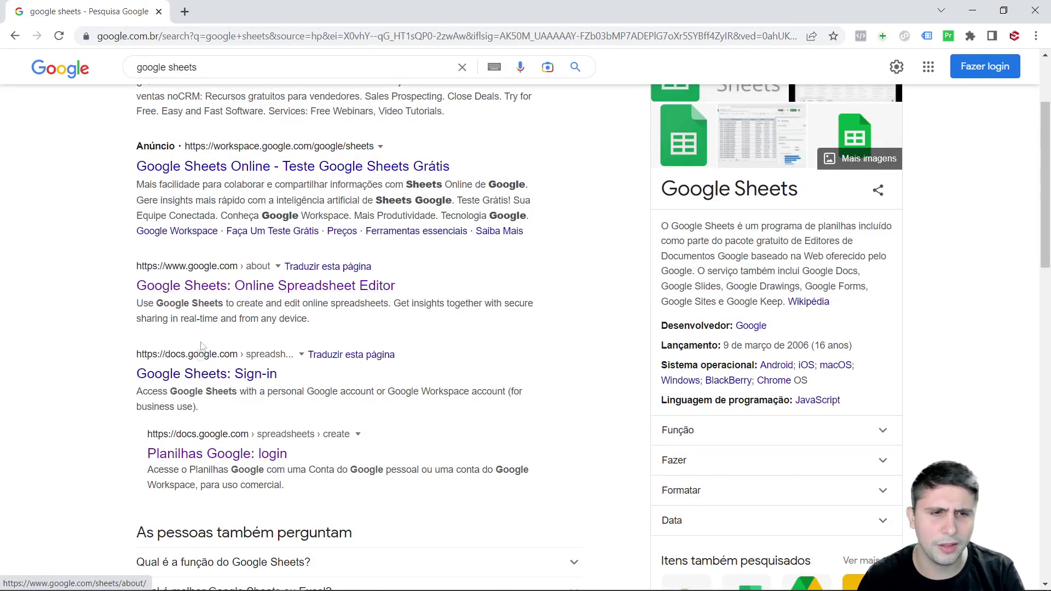
pyautogui.click(203, 294)
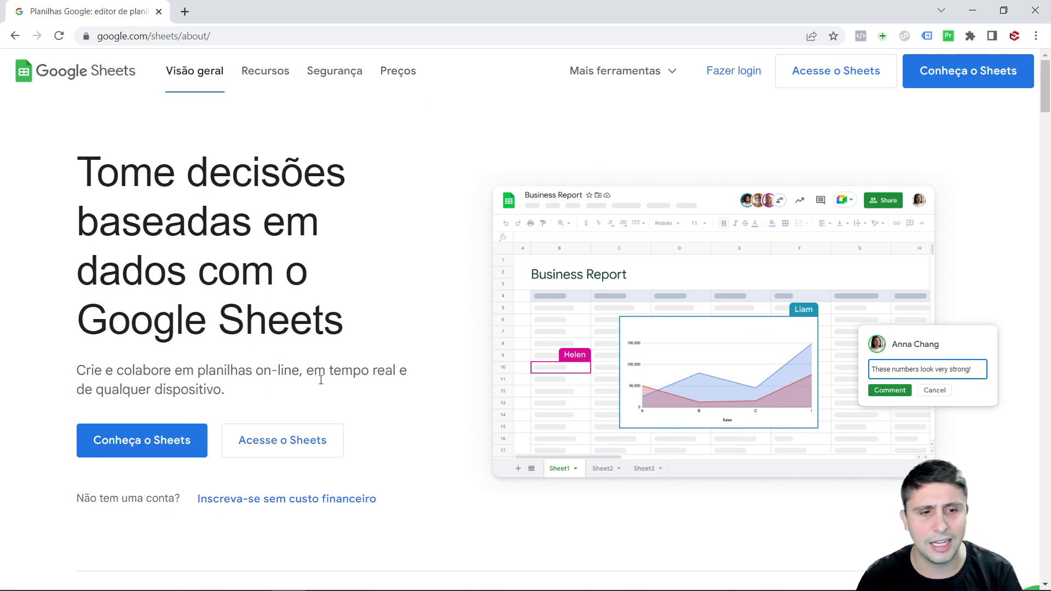
# Step: Create a blank spreadsheet titled 'Planilha Exemplo Aula' and close the product page tab
pyautogui.click(309, 439)
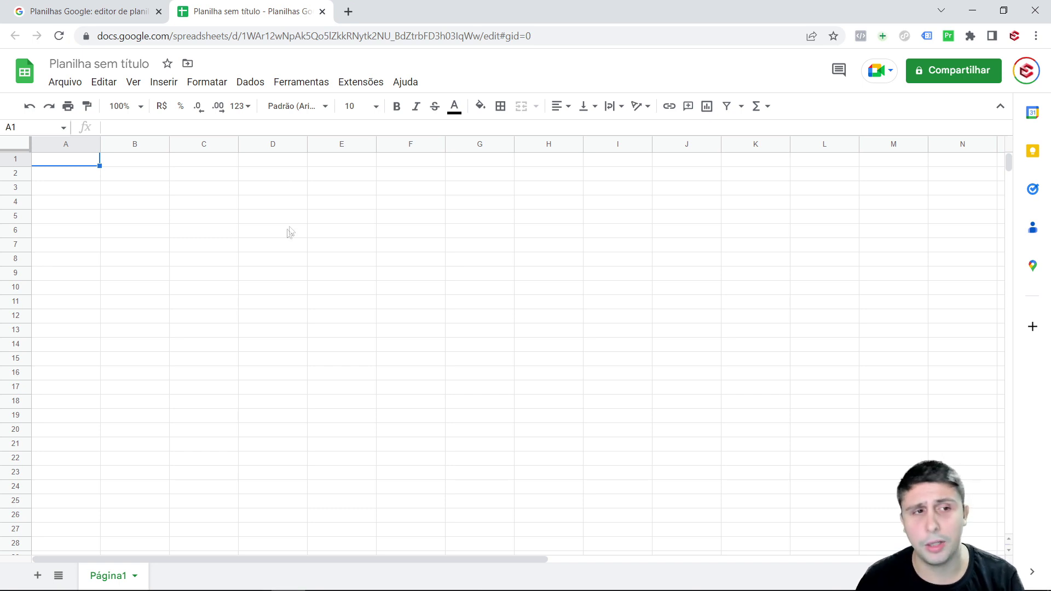
pyautogui.click(110, 64)
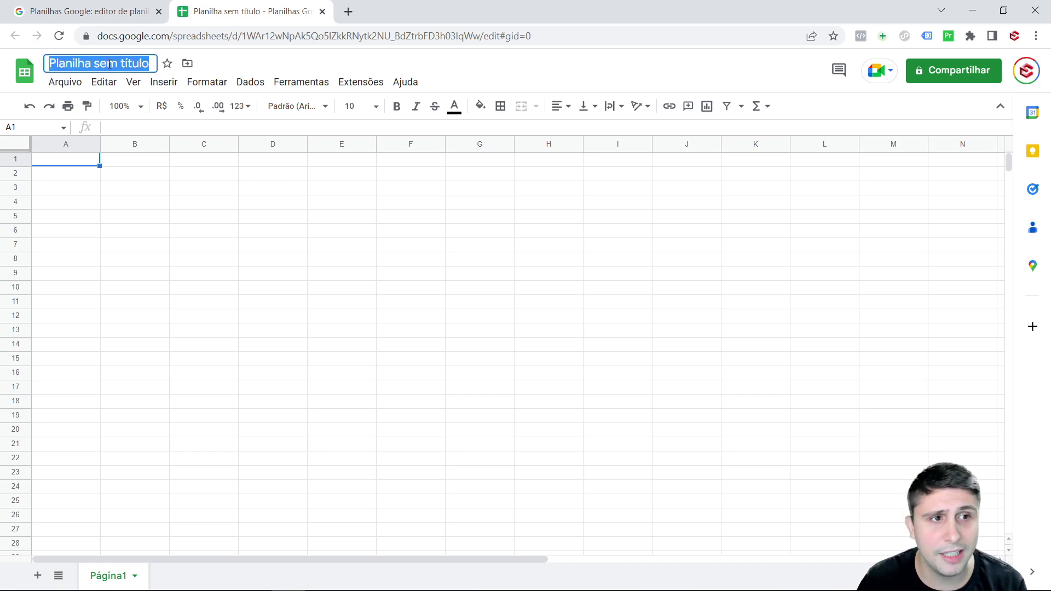
pyautogui.write('Planilha Exemplo aula')
pyautogui.press('BackSpace')
pyautogui.press('BackSpace')
pyautogui.press('BackSpace')
pyautogui.press('BackSpace')
pyautogui.write('Aula')
pyautogui.press('Return')
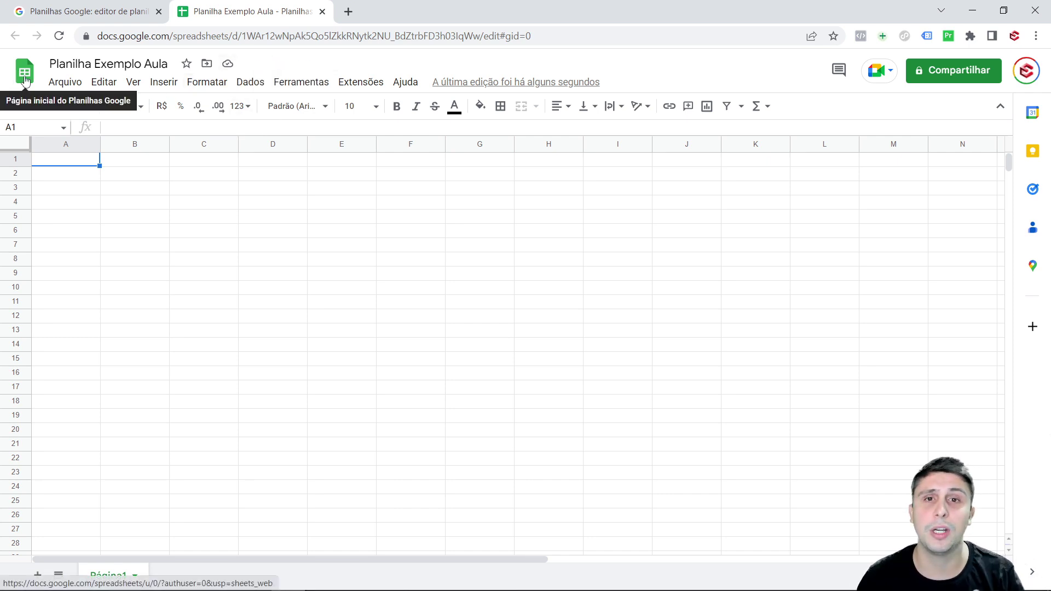
pyautogui.click(159, 12)
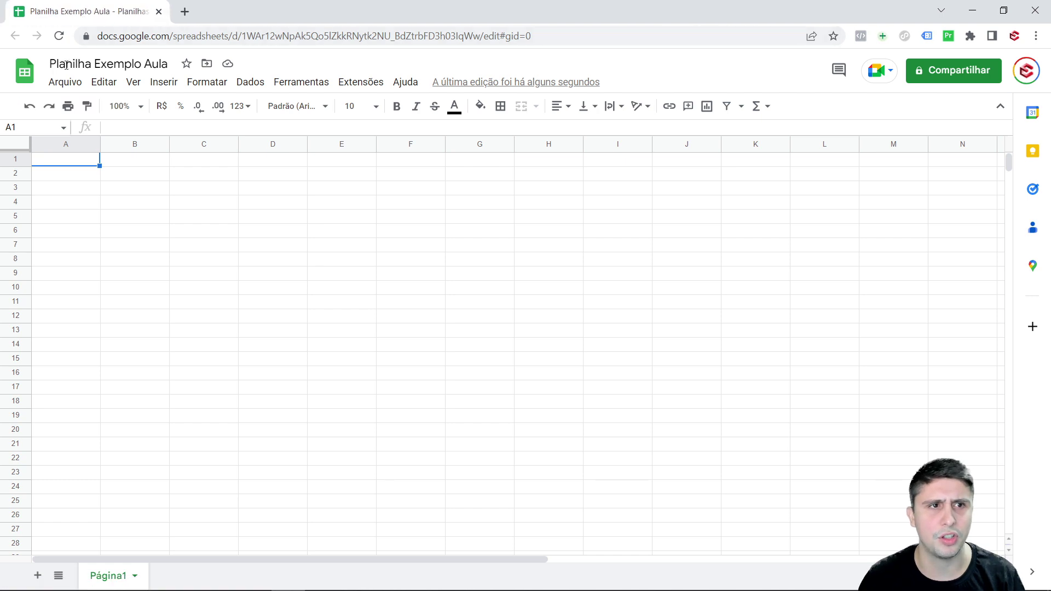
# Step: Browse the template gallery from the Sheets home page, then return to the file list
pyautogui.click(28, 79)
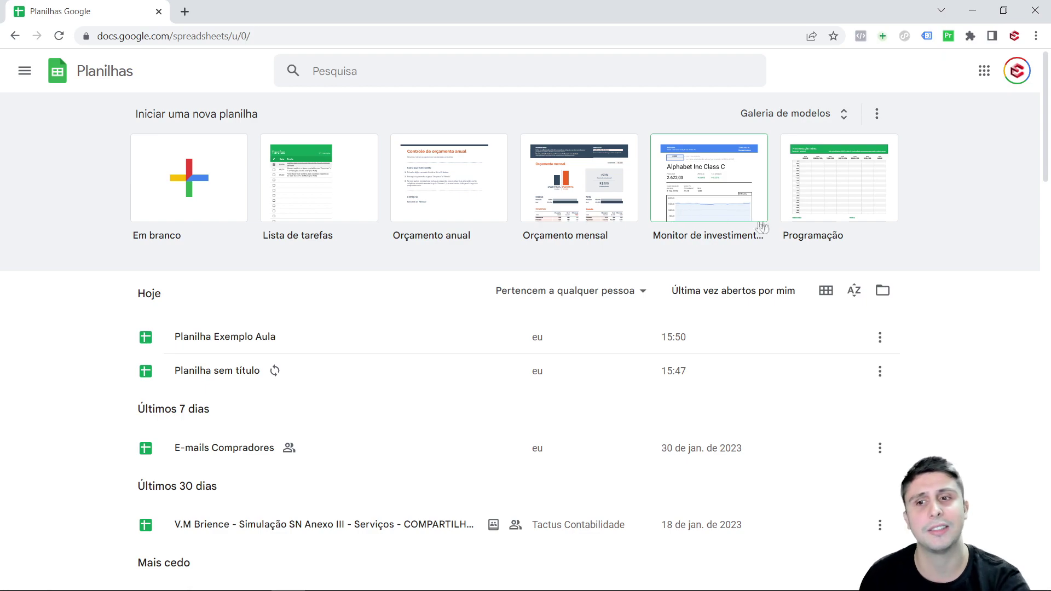
pyautogui.click(793, 116)
pyautogui.scroll(-4, 690, 241)
pyautogui.scroll(-2, 686, 258)
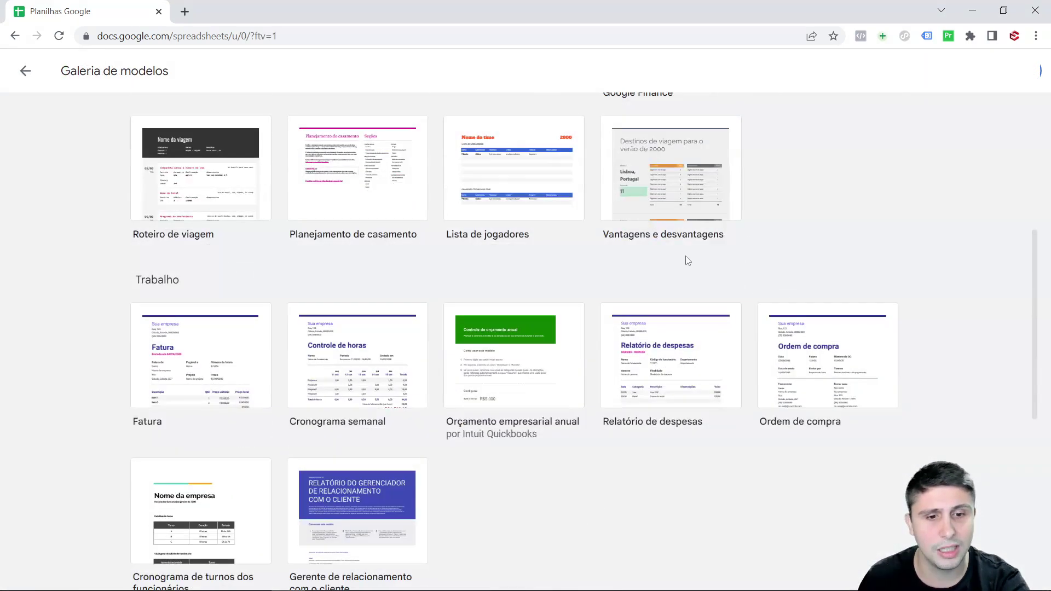
pyautogui.scroll(6, 686, 259)
pyautogui.scroll(-7, 717, 241)
pyautogui.scroll(2, 685, 274)
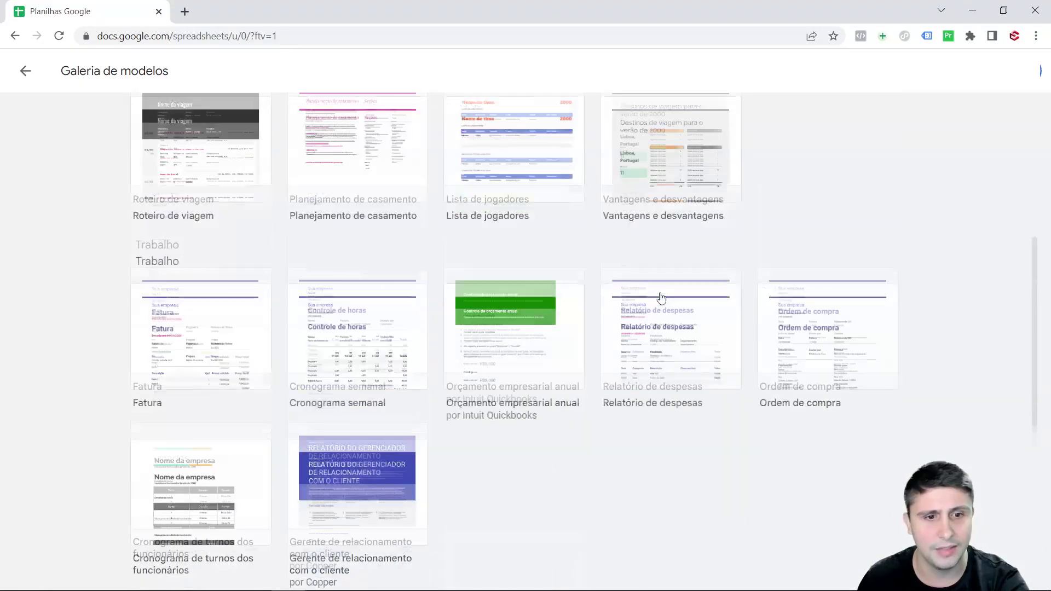
pyautogui.scroll(5, 644, 320)
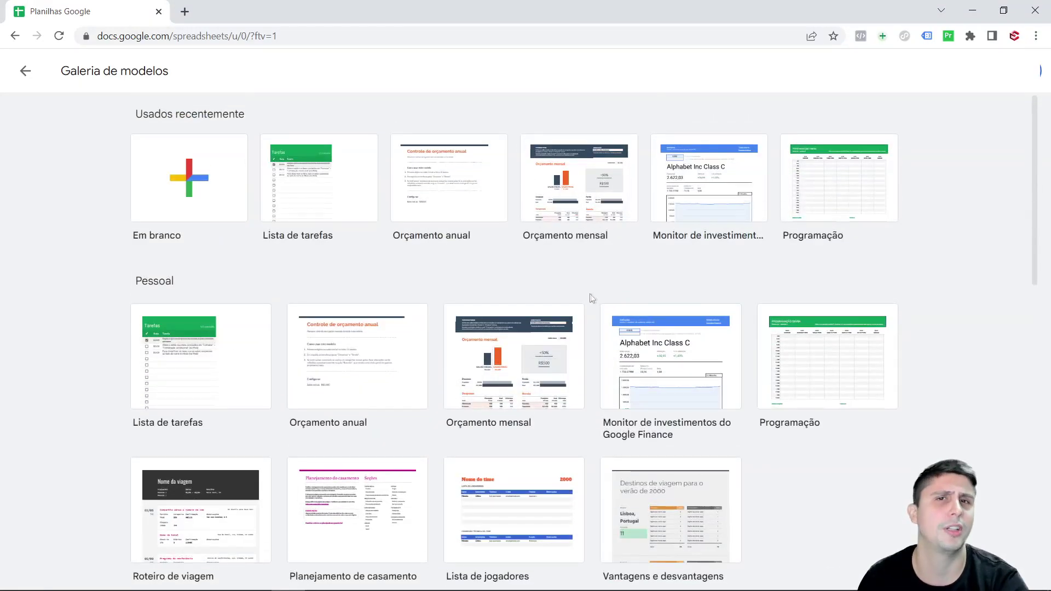
pyautogui.click(25, 71)
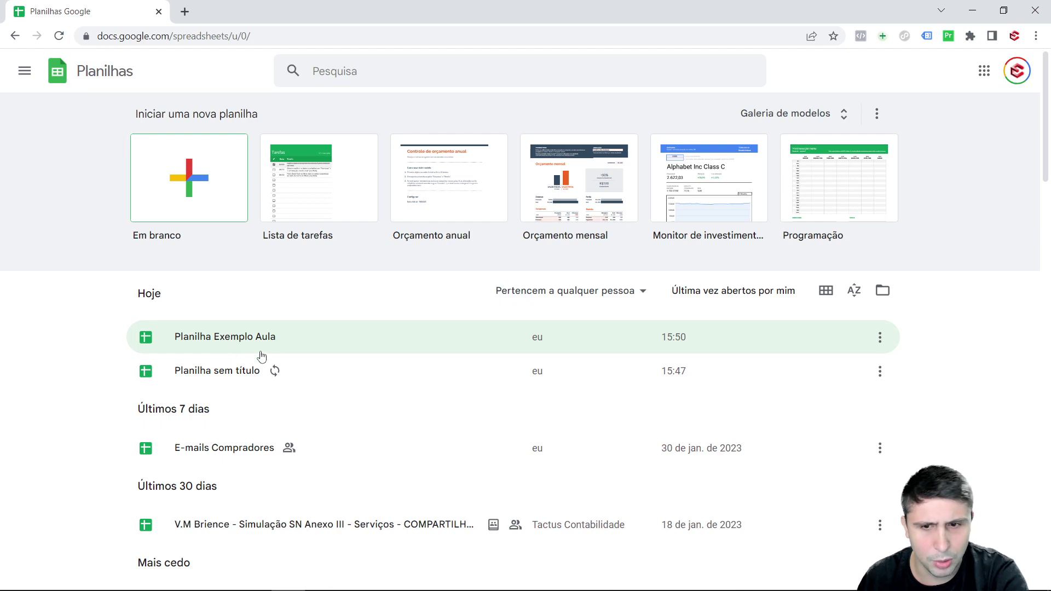
# Step: Move the leftover 'Planilha sem título' spreadsheet to the trash
pyautogui.click(880, 371)
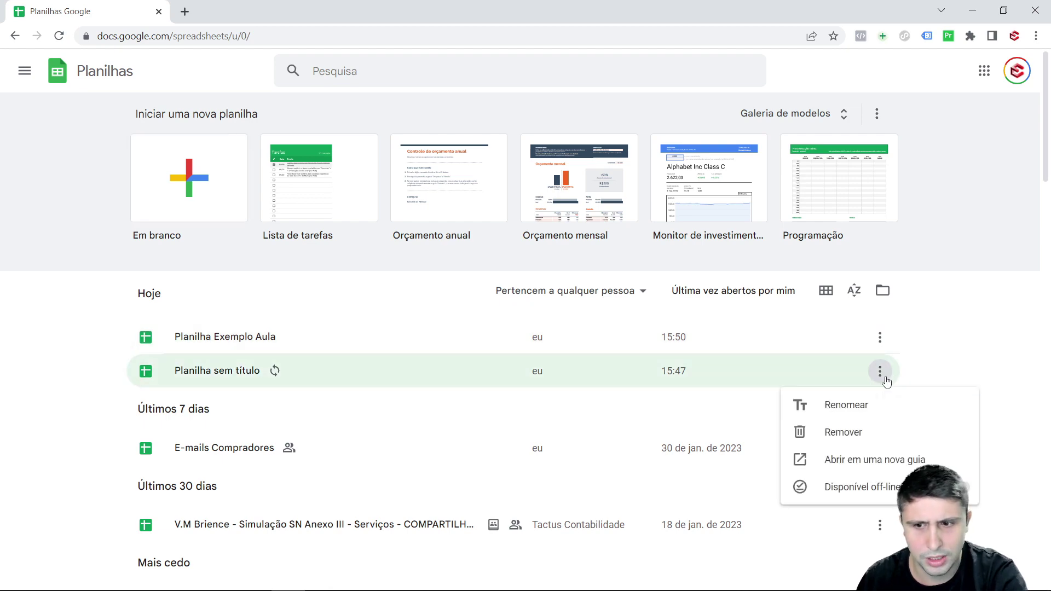
pyautogui.click(822, 432)
pyautogui.click(714, 367)
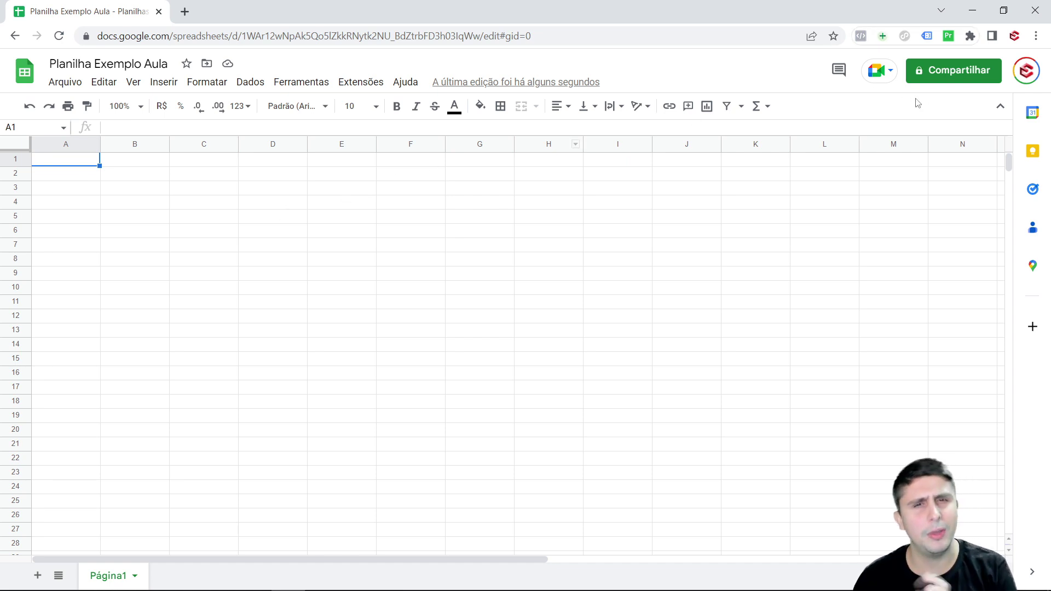
pyautogui.click(882, 73)
pyautogui.click(882, 73)
pyautogui.click(846, 77)
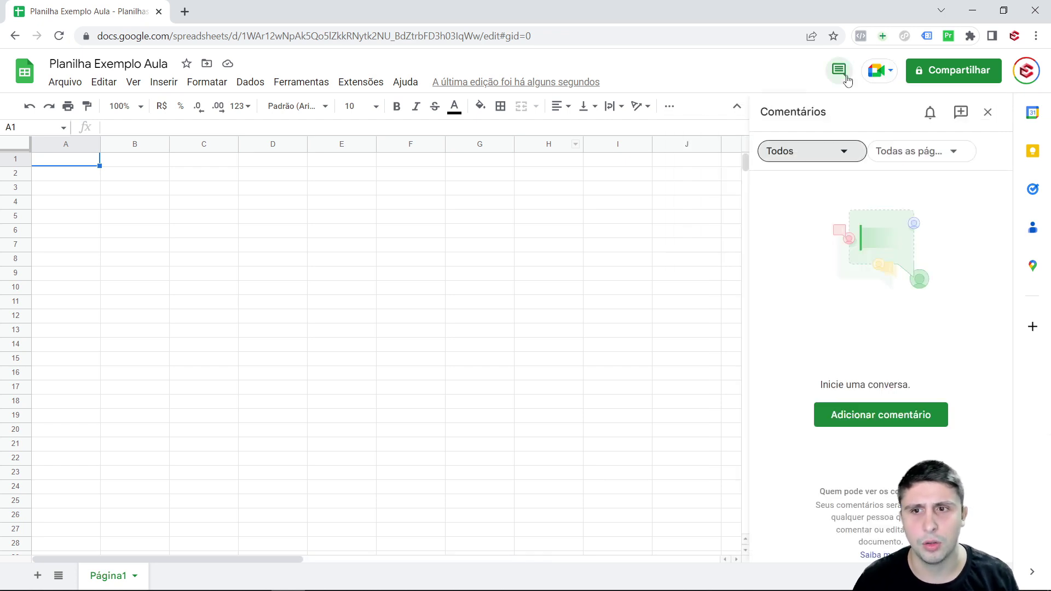
pyautogui.click(987, 111)
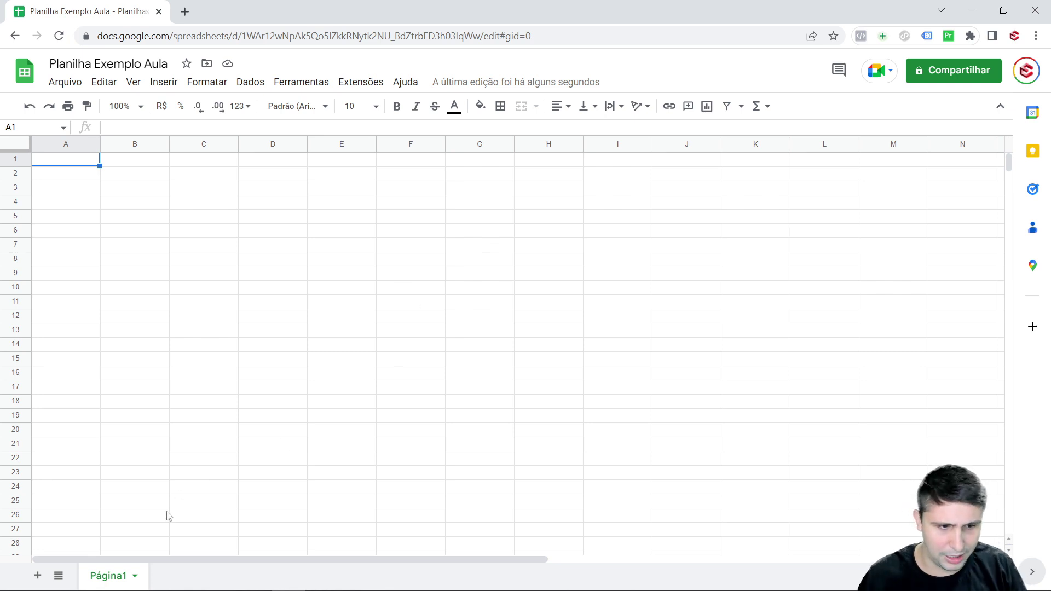
# Step: Add sheets Página2 and Página3, switch between them, and end back on Página1
pyautogui.click(37, 576)
pyautogui.click(37, 576)
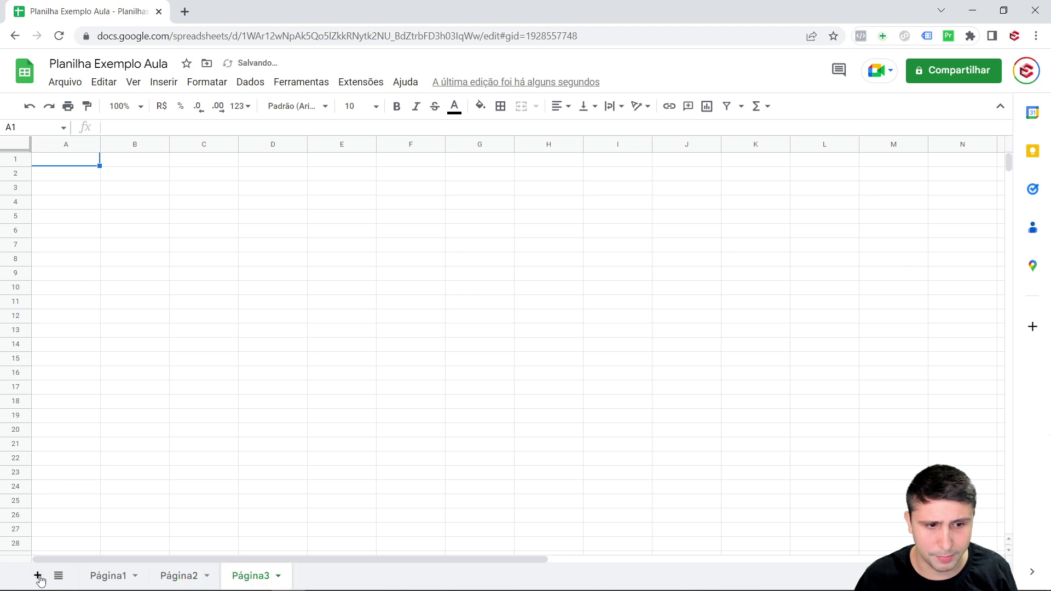
pyautogui.click(125, 582)
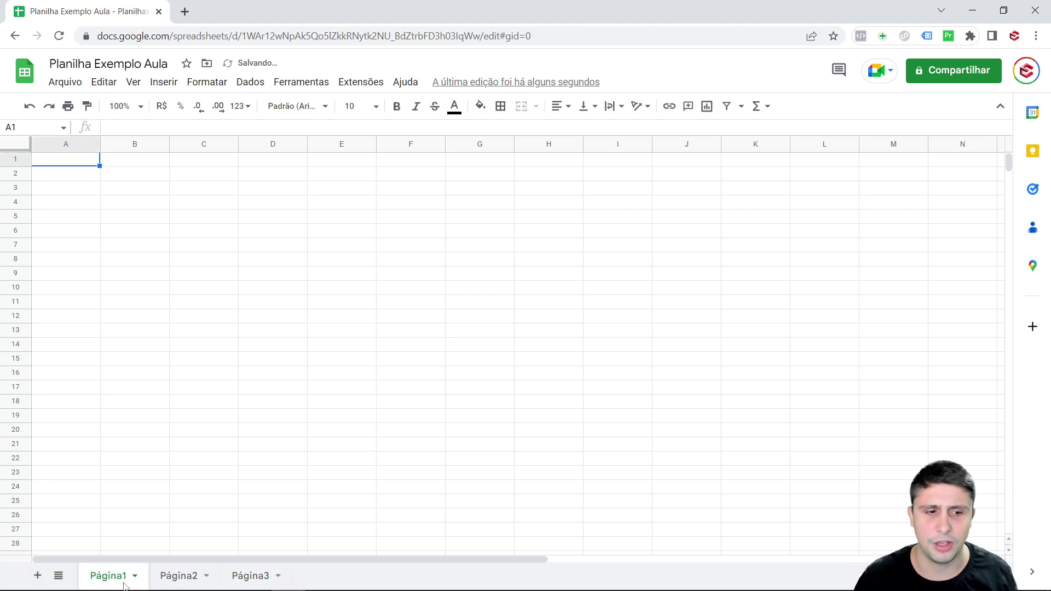
pyautogui.click(58, 576)
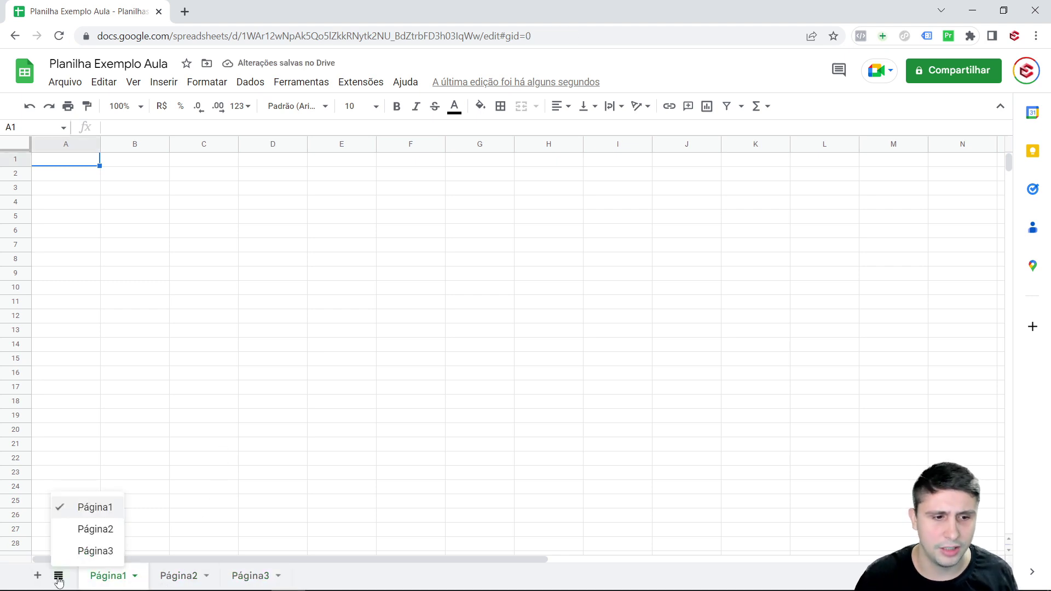
pyautogui.click(96, 529)
pyautogui.click(59, 576)
pyautogui.click(91, 551)
pyautogui.click(59, 576)
pyautogui.click(90, 510)
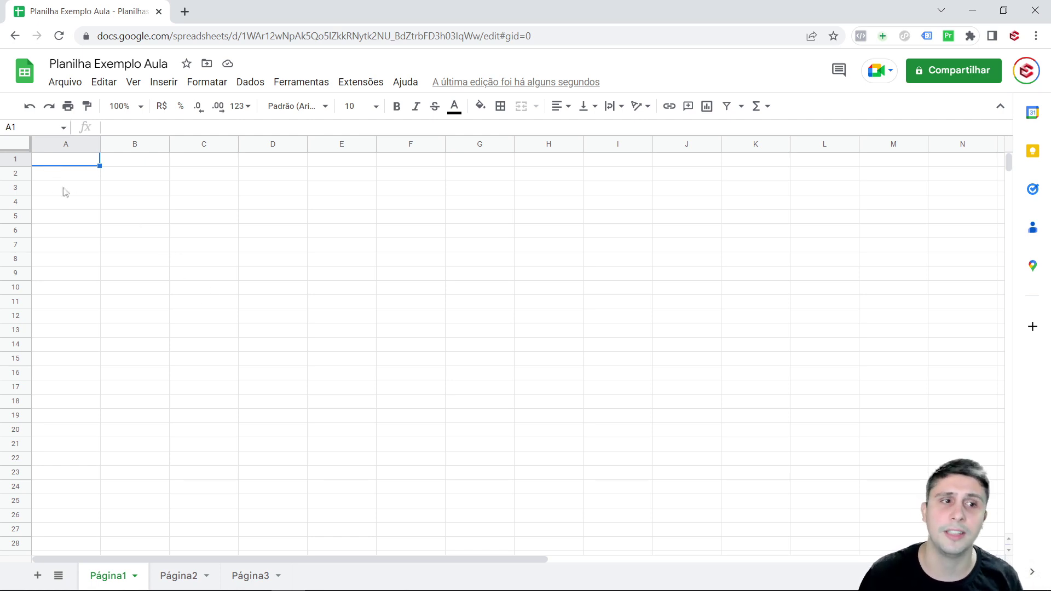
pyautogui.click(108, 183)
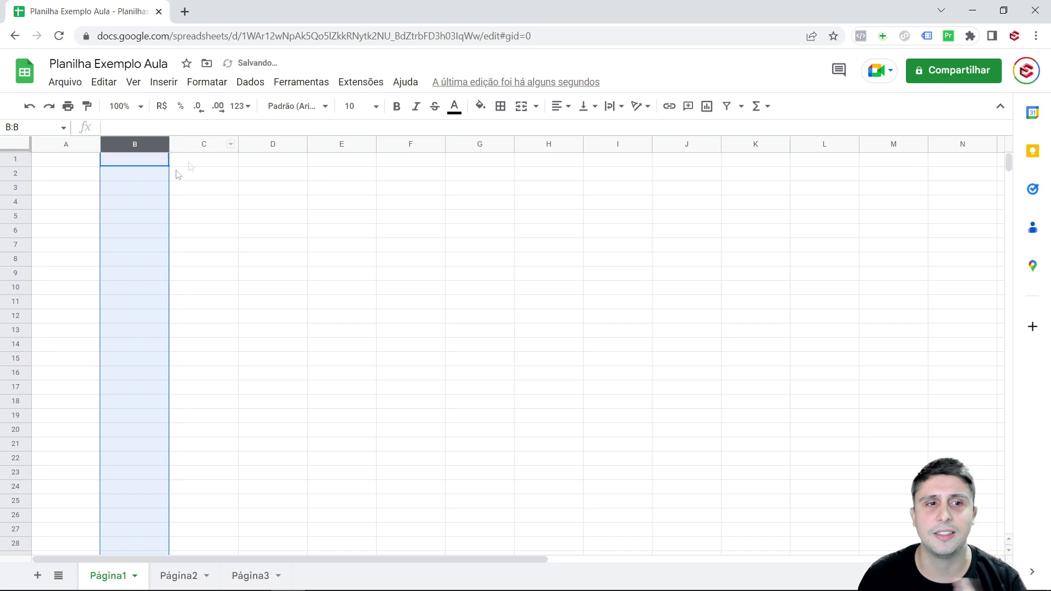
pyautogui.click(85, 163)
pyautogui.press('Down')
pyautogui.press('Down')
pyautogui.press('Tab')
pyautogui.press('Return')
pyautogui.press('Down')
pyautogui.press('Tab')
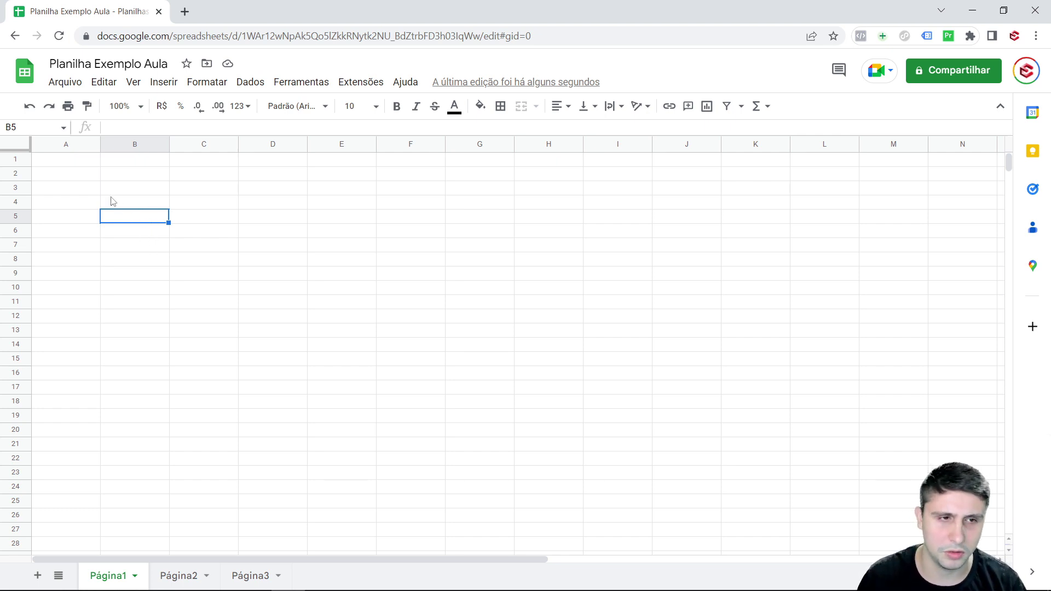
pyautogui.moveTo(81, 165); pyautogui.dragTo(619, 387)
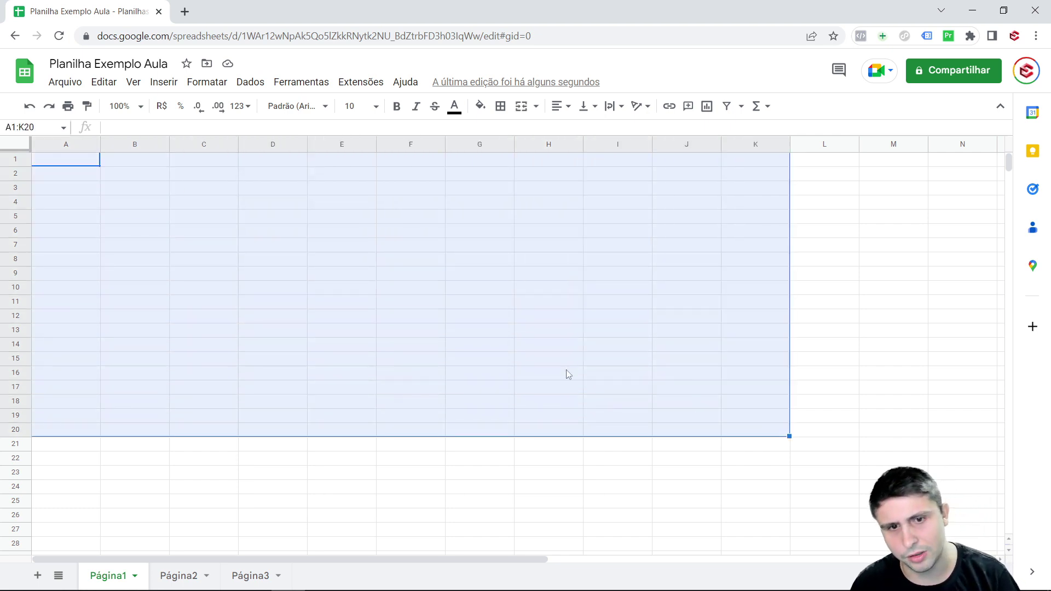
pyautogui.click(523, 359)
pyautogui.click(24, 147)
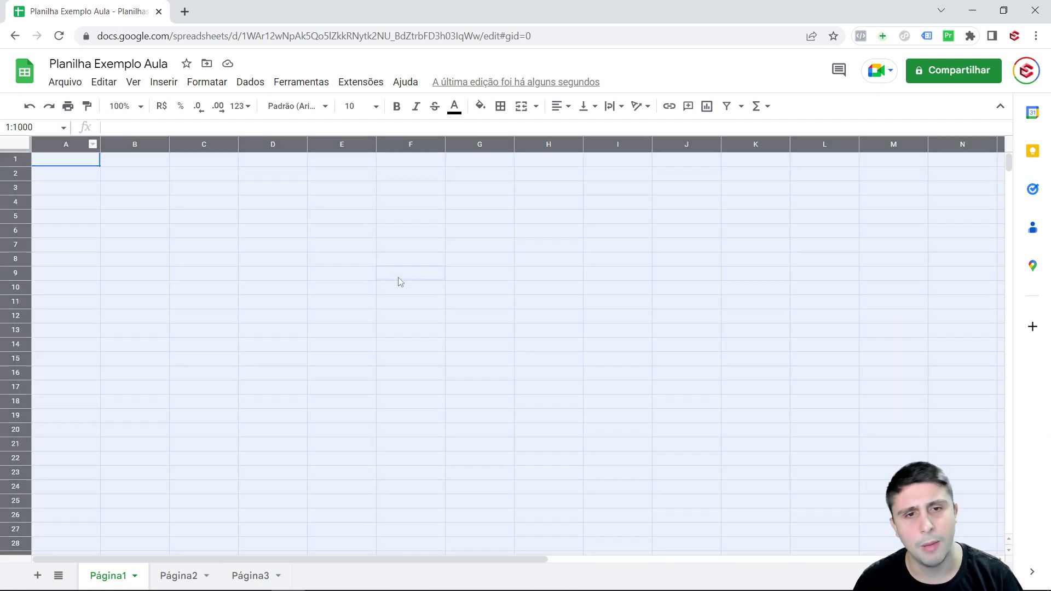
pyautogui.click(386, 275)
pyautogui.click(68, 166)
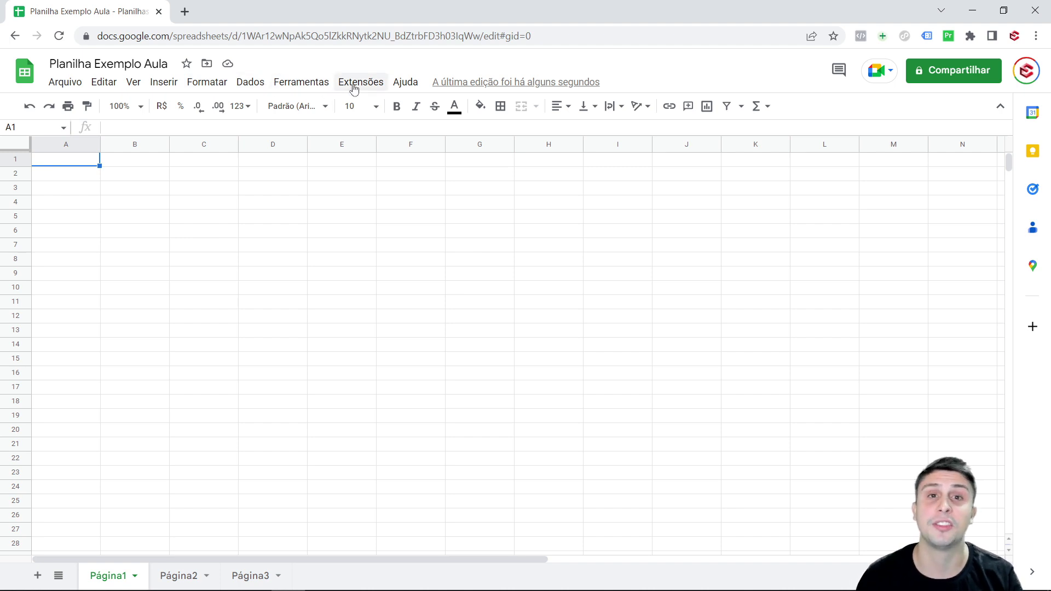
pyautogui.click(103, 84)
pyautogui.moveTo(133, 82)
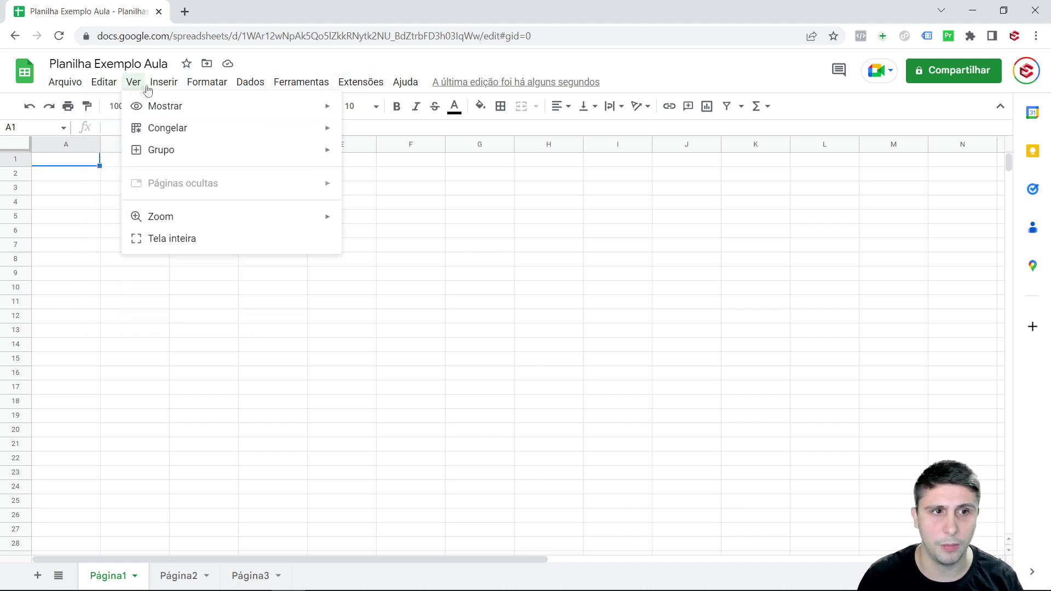
pyautogui.moveTo(250, 82)
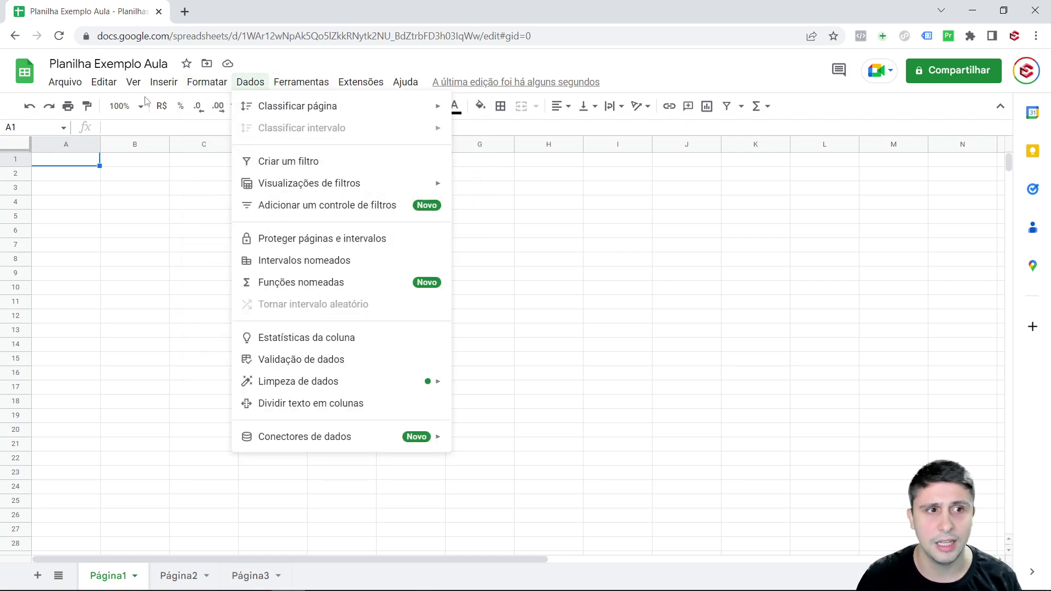
pyautogui.click(176, 215)
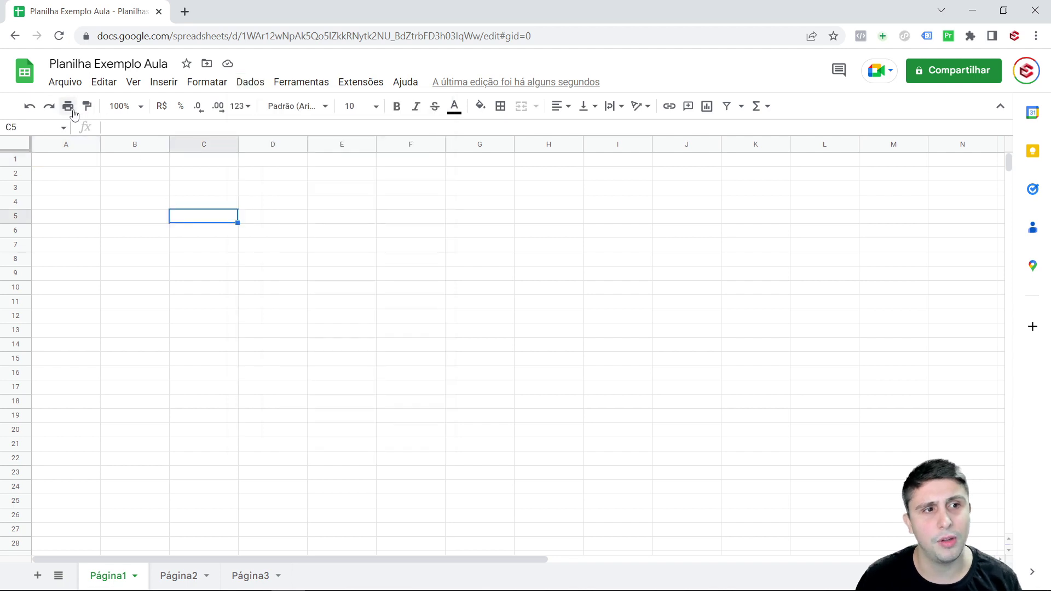
pyautogui.click(141, 111)
pyautogui.click(127, 174)
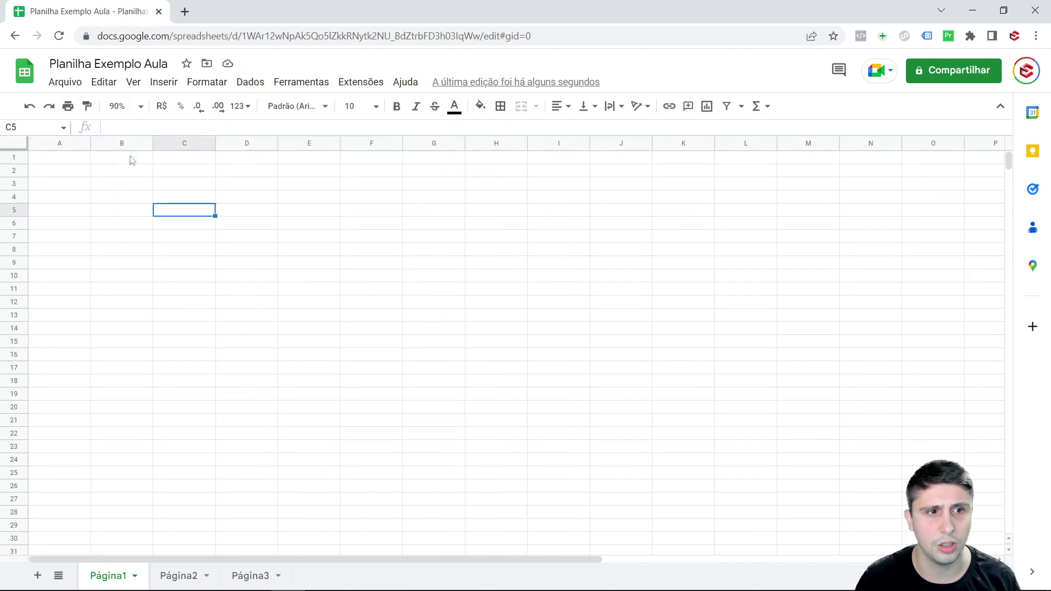
pyautogui.click(142, 111)
pyautogui.click(124, 204)
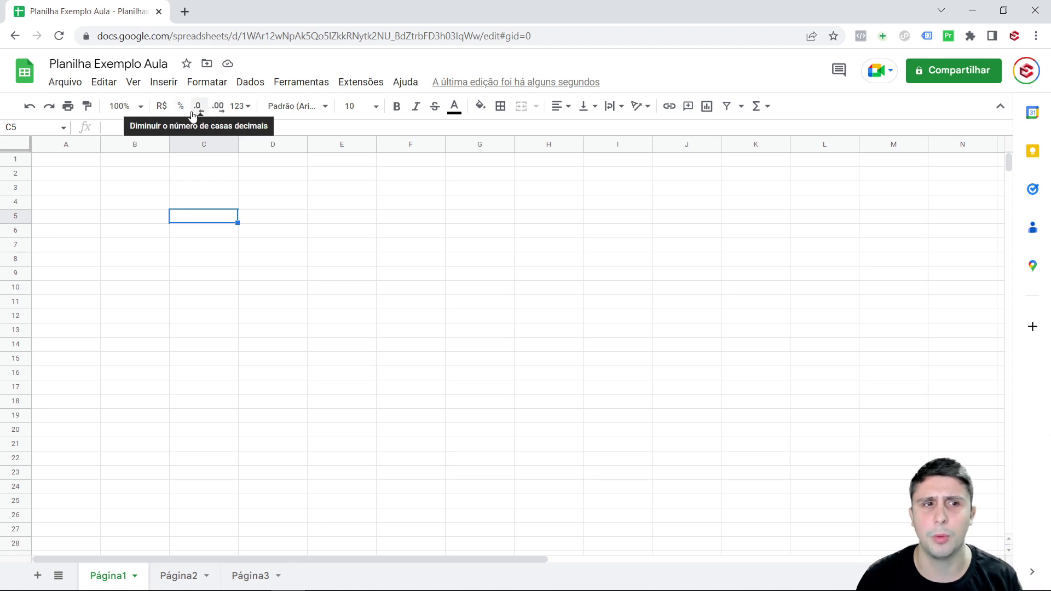
pyautogui.click(236, 108)
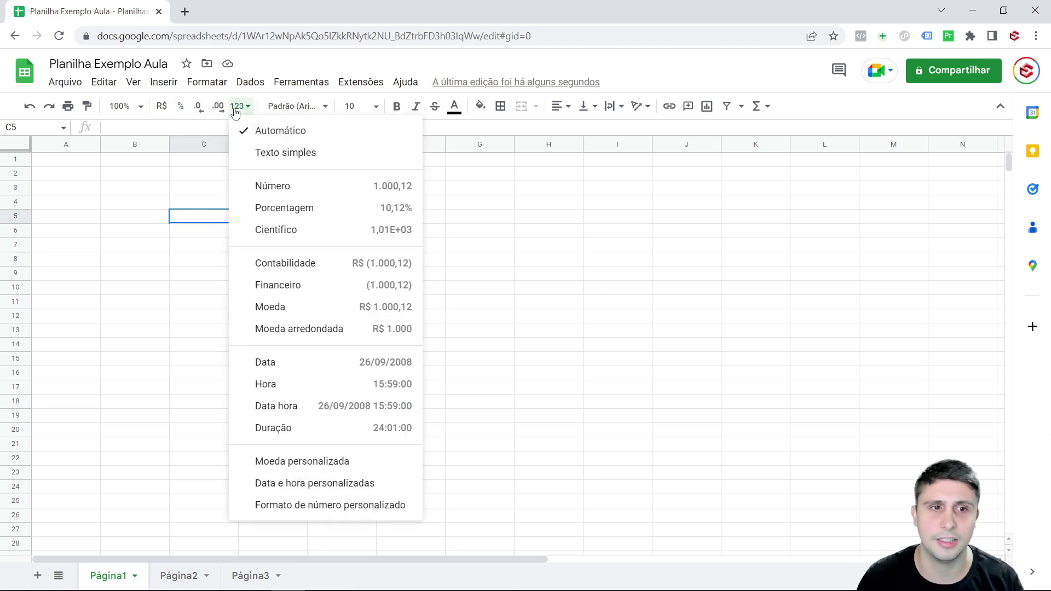
pyautogui.click(241, 107)
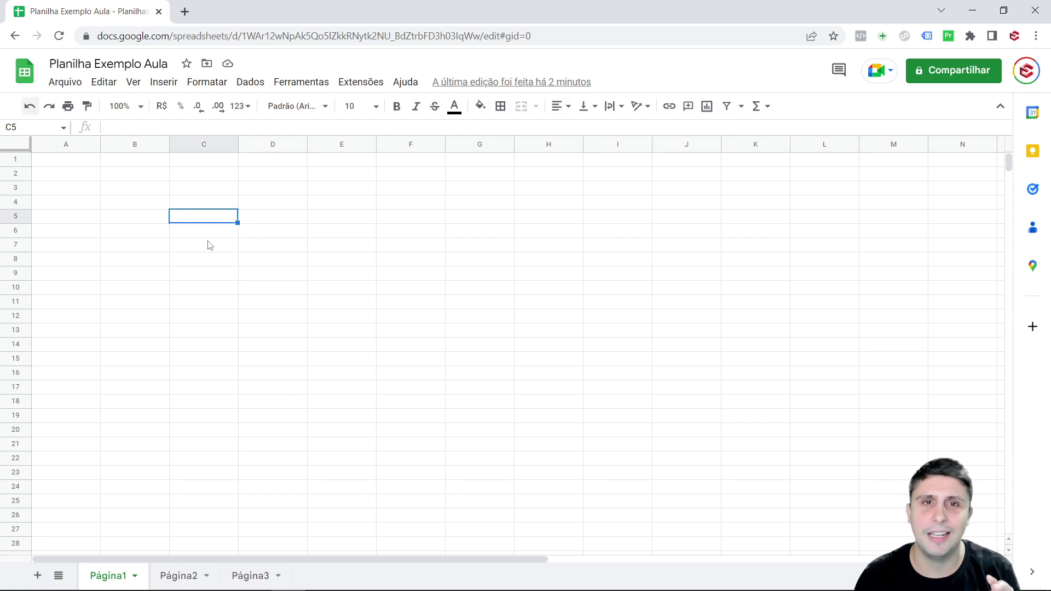
# Step: Enter the headers ID, NOME and LOJA in cells A1:C1
pyautogui.click(85, 166)
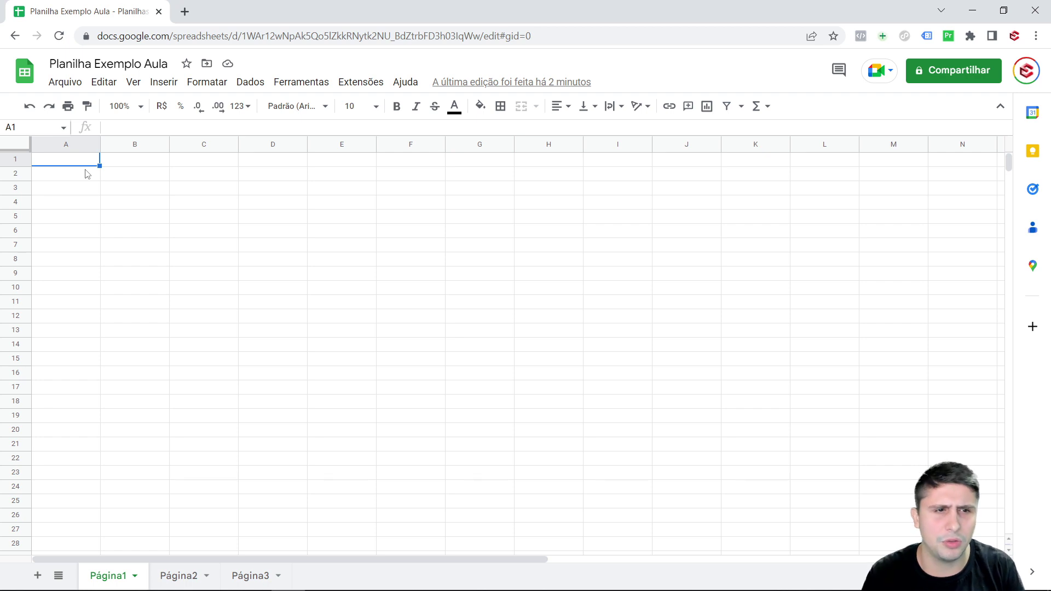
pyautogui.write('ID')
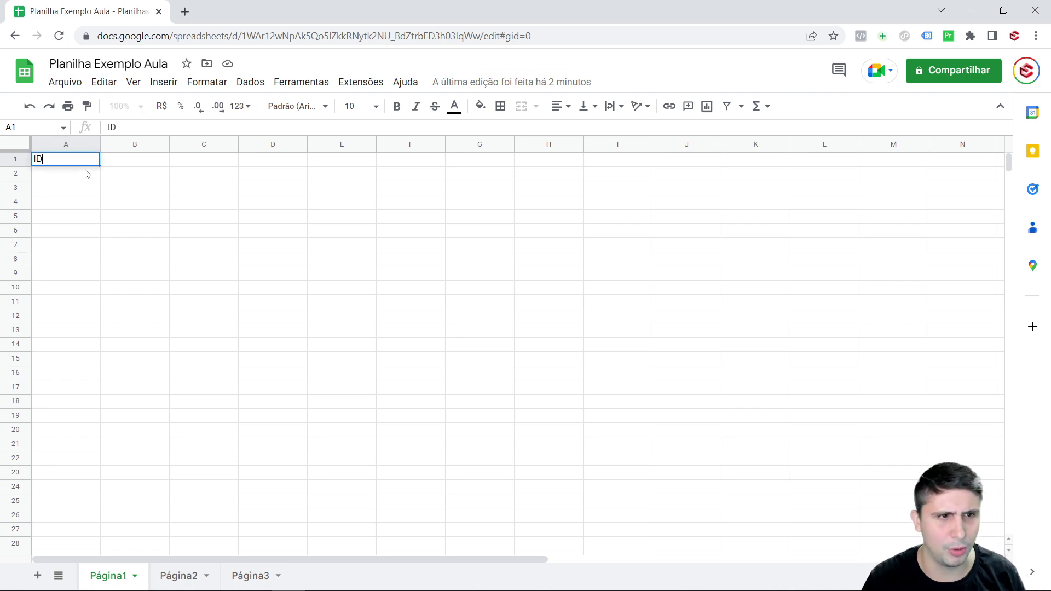
pyautogui.press('Tab')
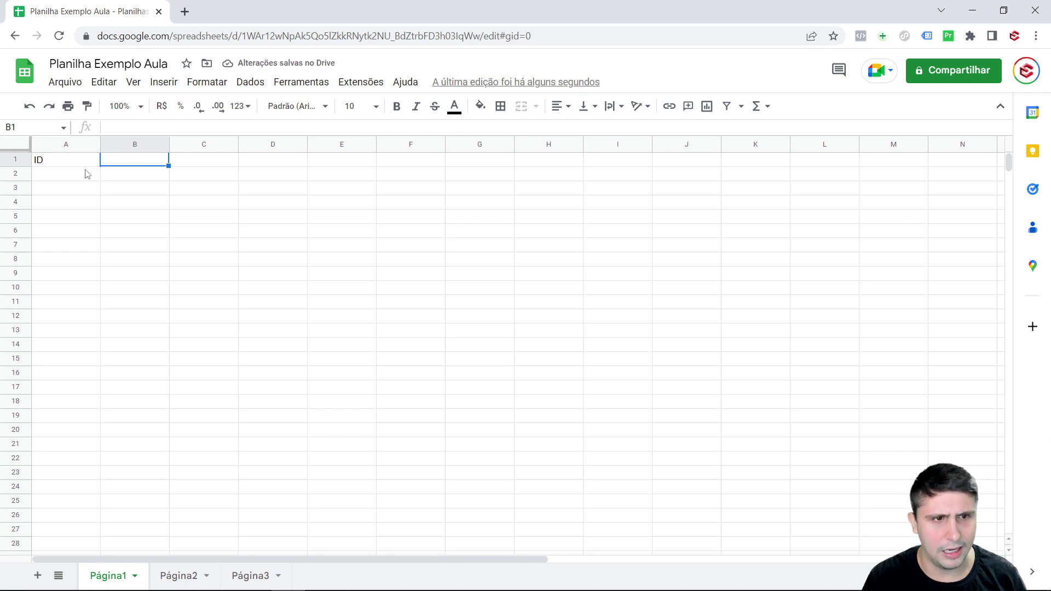
pyautogui.write('NOME')
pyautogui.press('Tab')
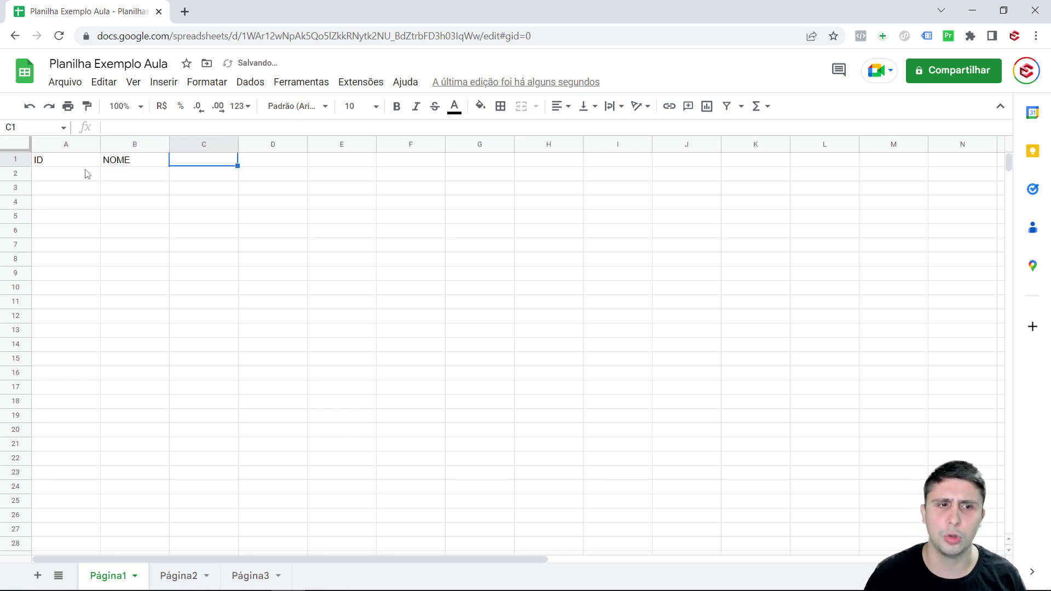
pyautogui.write('LOJA')
pyautogui.press('Tab')
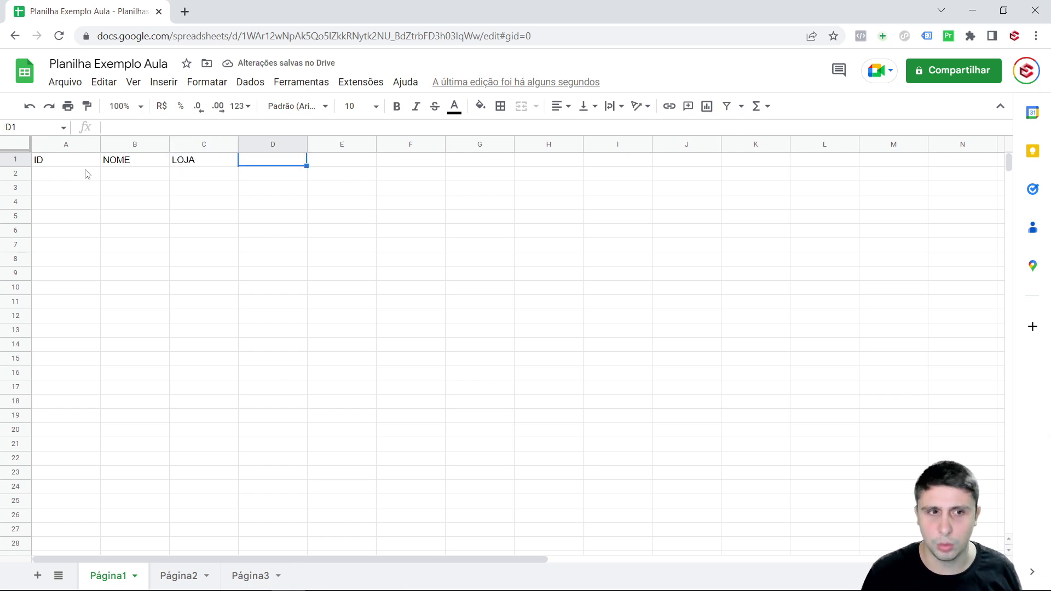
# Step: Enter the headers QUANTIDADE, UNITÁRIO and TOTAL in cells D1:F1
pyautogui.write('QUANTIDADE')
pyautogui.press('Tab')
pyautogui.write('UNITÁRIO')
pyautogui.press('Tab')
pyautogui.write('VA')
pyautogui.press('BackSpace')
pyautogui.press('BackSpace')
pyautogui.write('TO')
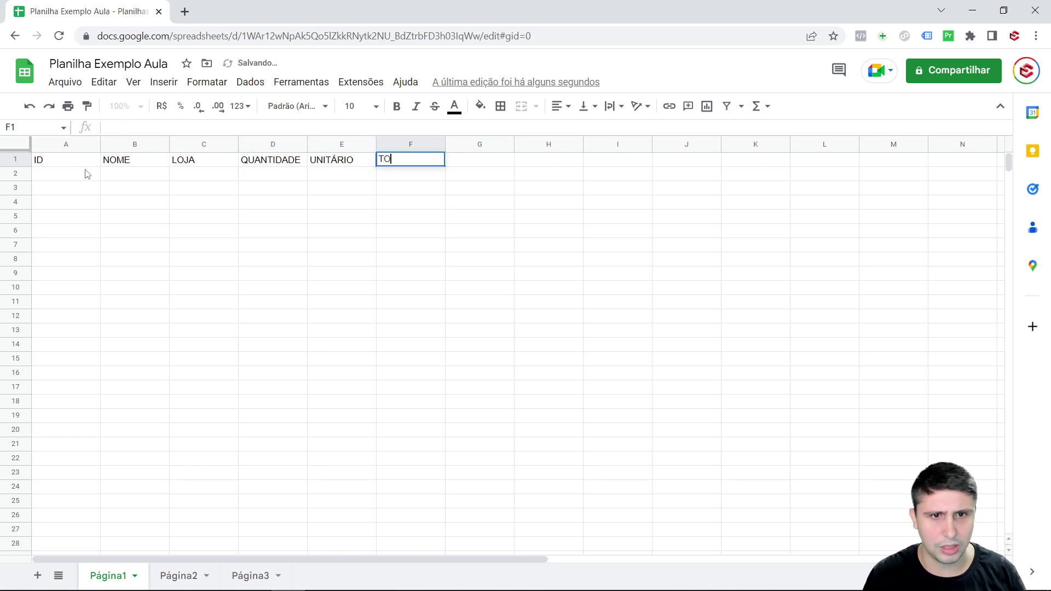
pyautogui.write('TAL')
pyautogui.press('Return')
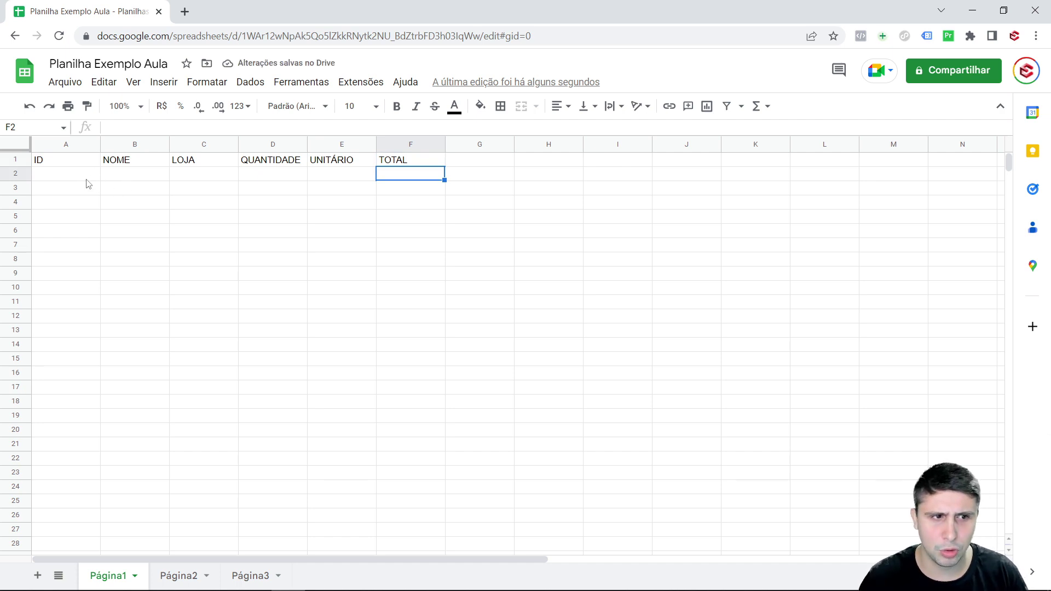
# Step: Enter IDs 52, 28, 54, 2 and 15 in A2:A6
pyautogui.click(88, 174)
pyautogui.write('52')
pyautogui.press('Return')
pyautogui.write('28')
pyautogui.press('Return')
pyautogui.write('54')
pyautogui.press('Return')
pyautogui.write('2')
pyautogui.press('Return')
pyautogui.write('15')
pyautogui.press('Return')
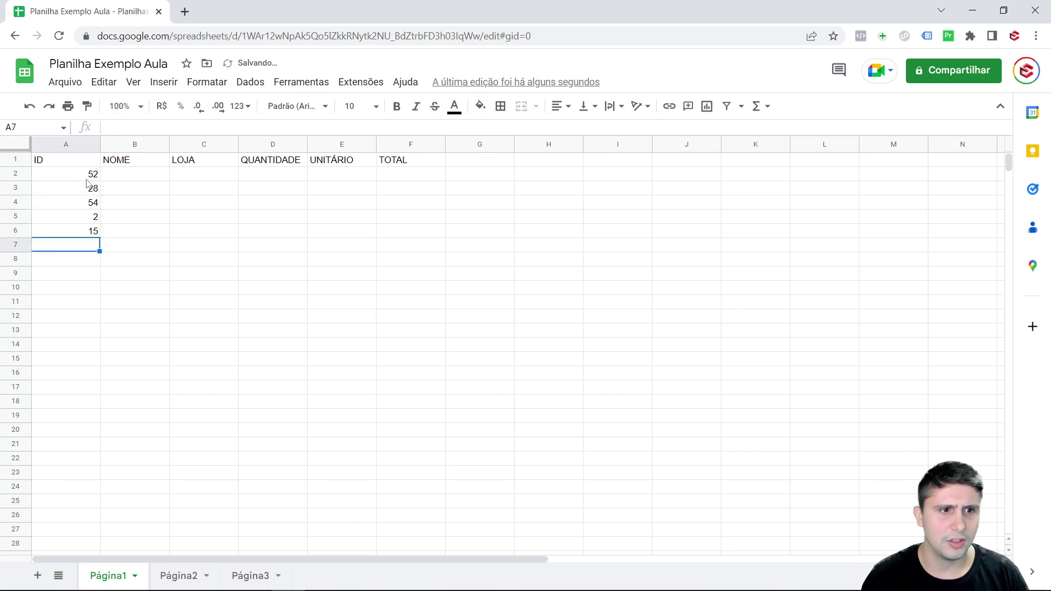
# Step: Enter product names Notebook, MIcrofone, Mouse, Teclado and CPU in B2:B6
pyautogui.click(141, 181)
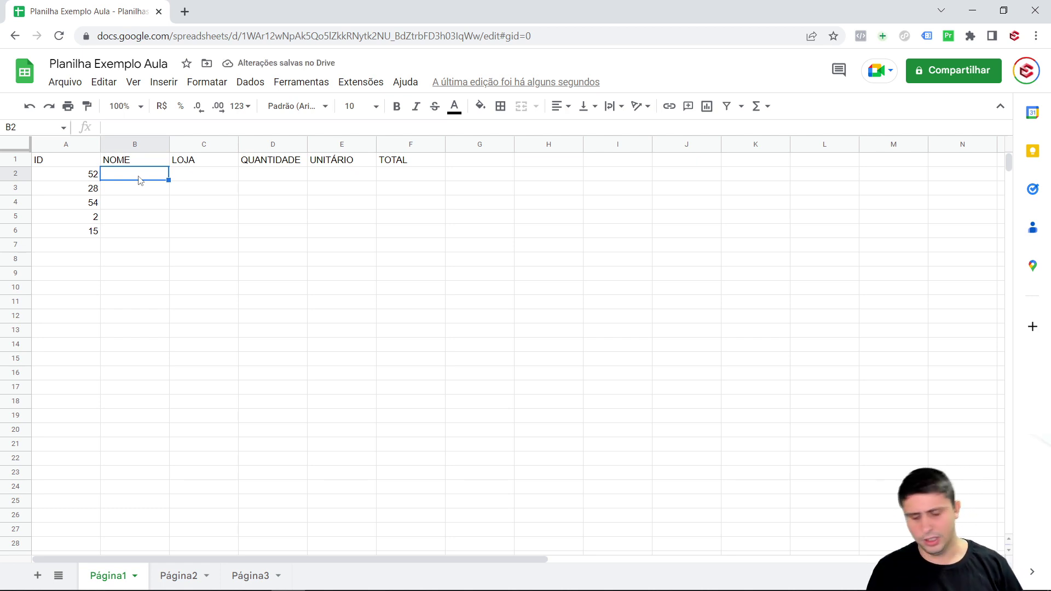
pyautogui.write('Notebook')
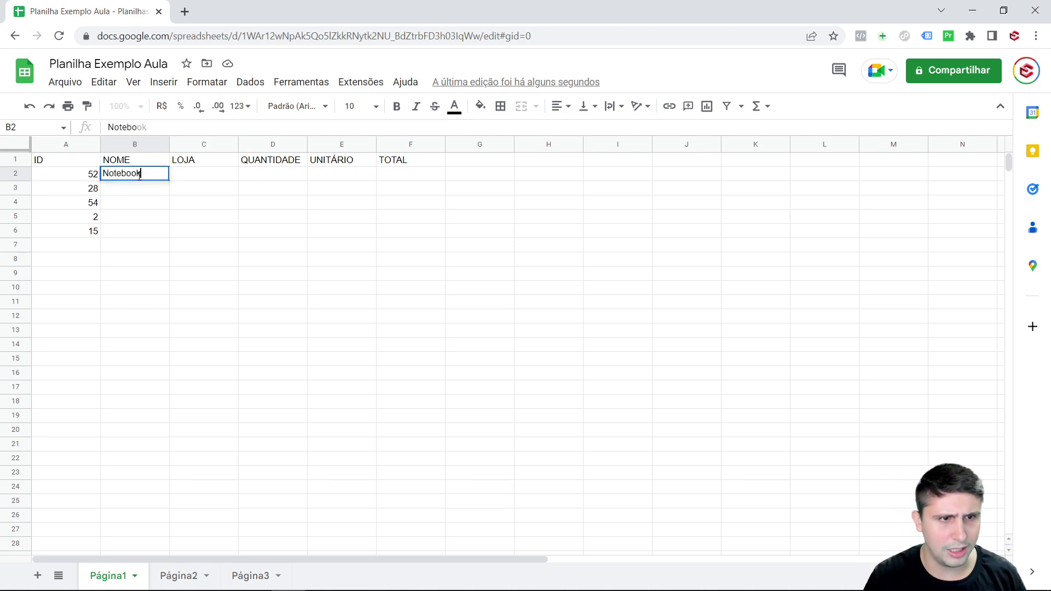
pyautogui.press('Return')
pyautogui.write('MIcrofone')
pyautogui.press('Return')
pyautogui.write('C')
pyautogui.press('BackSpace')
pyautogui.press('BackSpace')
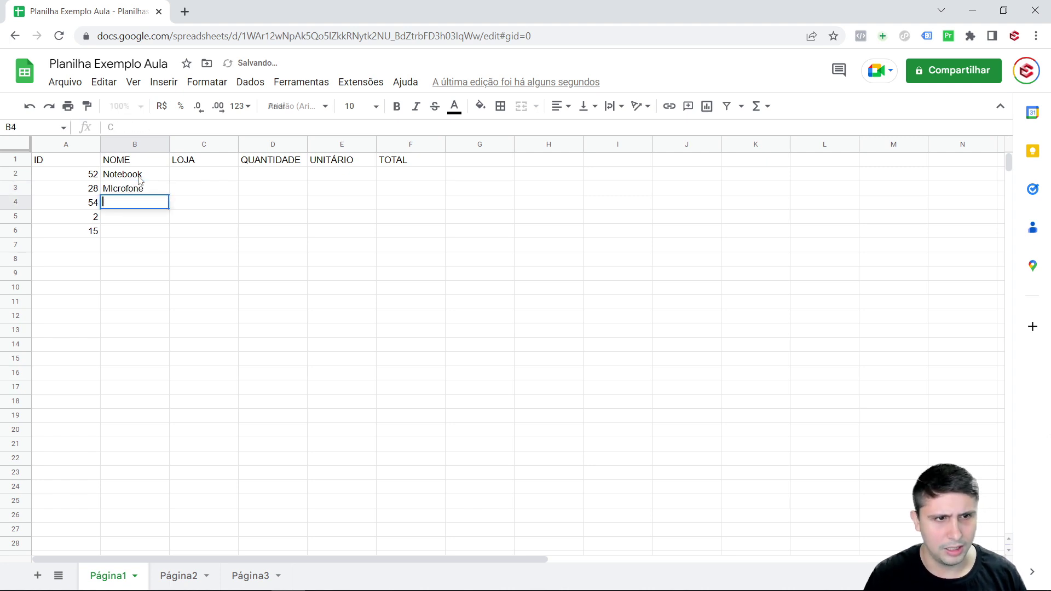
pyautogui.write('Mouse')
pyautogui.press('Return')
pyautogui.write('Teclado')
pyautogui.press('Return')
pyautogui.write('CPU')
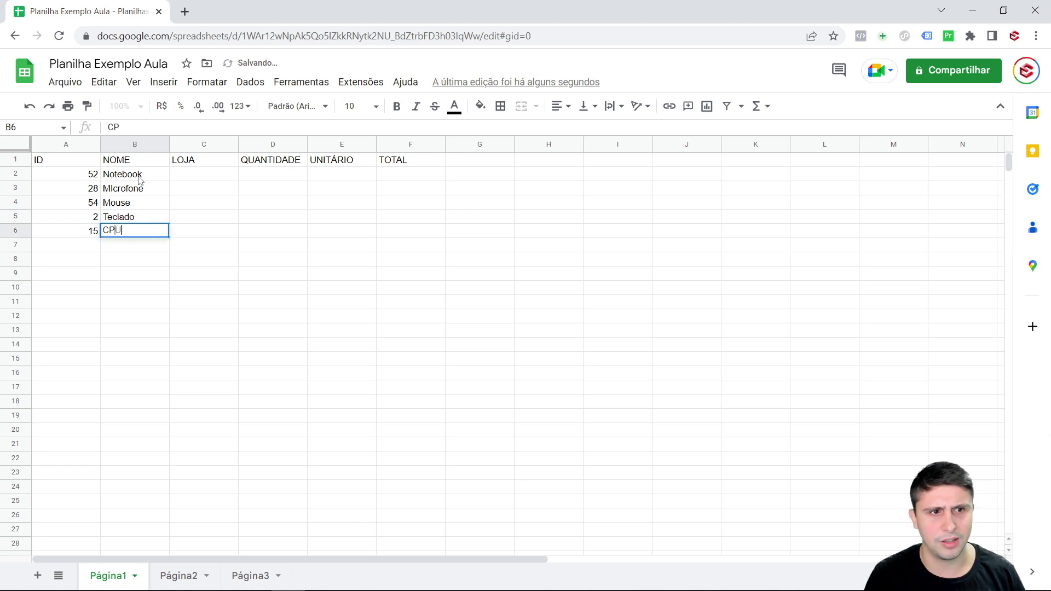
pyautogui.press('Return')
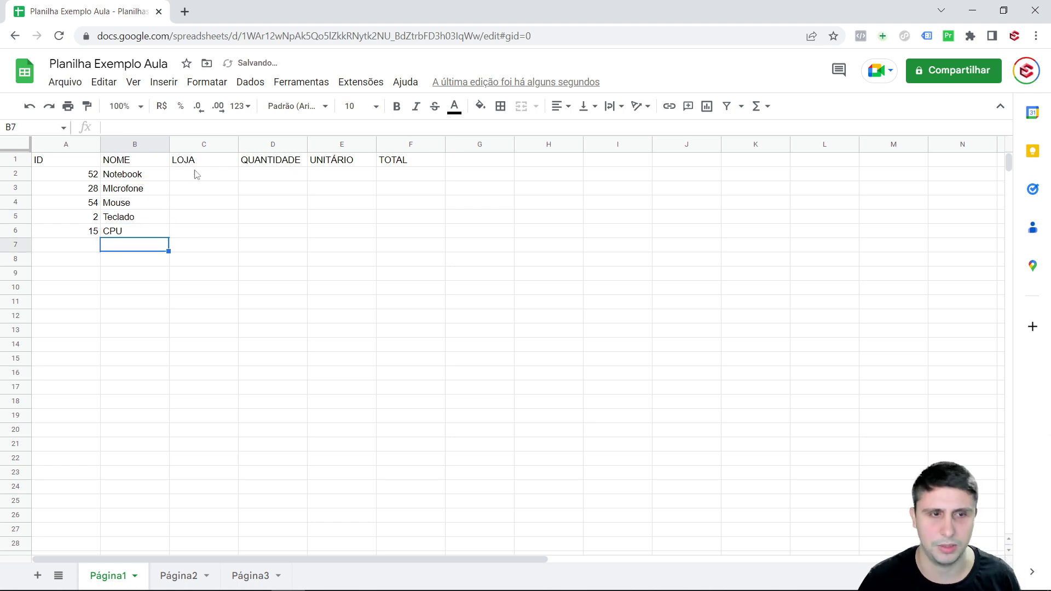
# Step: Enter store letters A, A, C, B, B in C2:C6
pyautogui.click(197, 174)
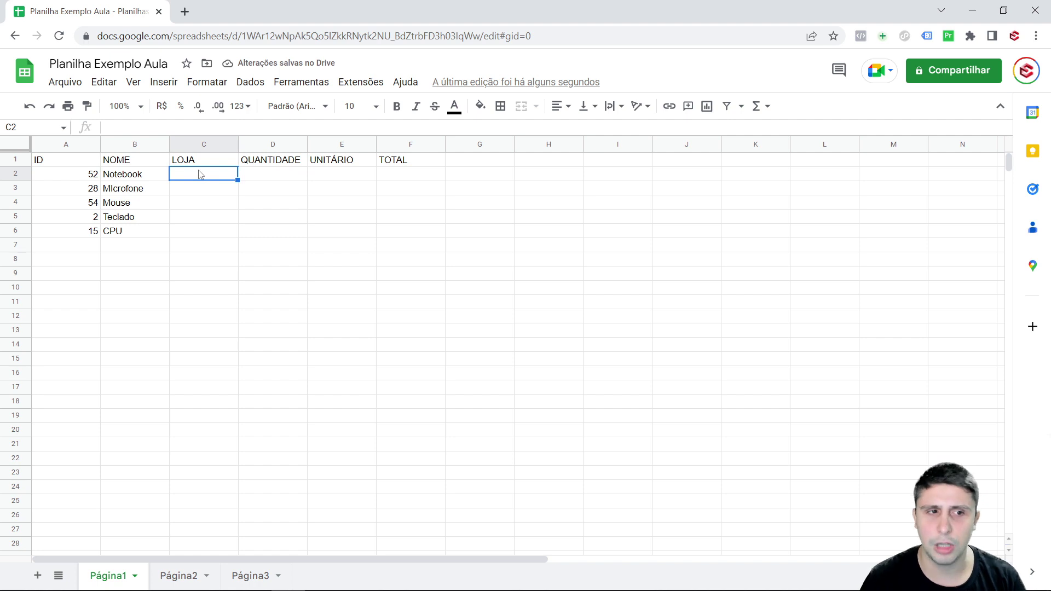
pyautogui.write('a')
pyautogui.press('Return')
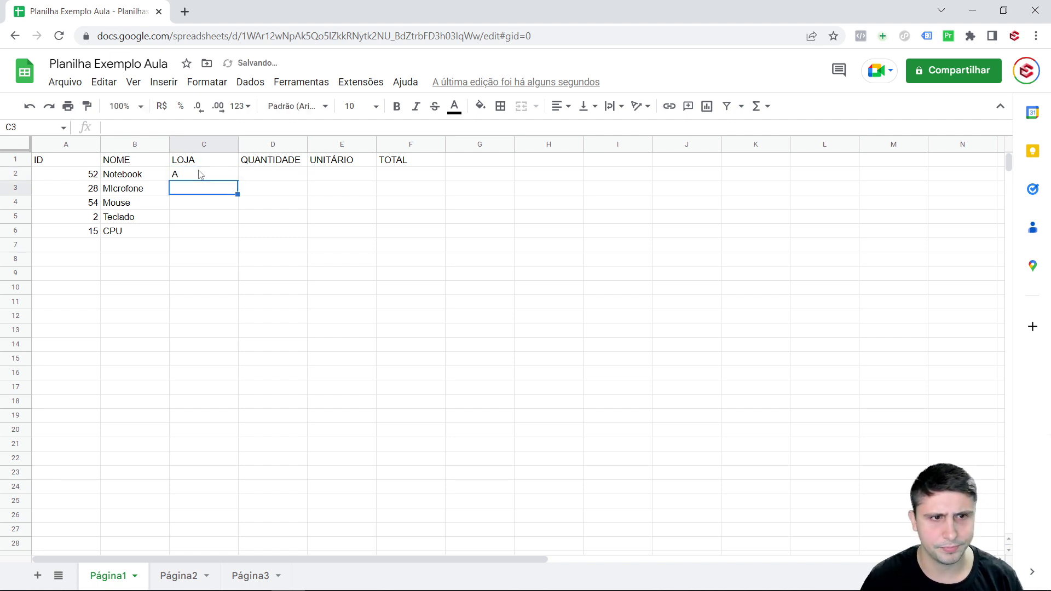
pyautogui.write('A')
pyautogui.press('Return')
pyautogui.write('C')
pyautogui.press('Return')
pyautogui.write('B')
pyautogui.press('Return')
pyautogui.write('B')
pyautogui.press('Return')
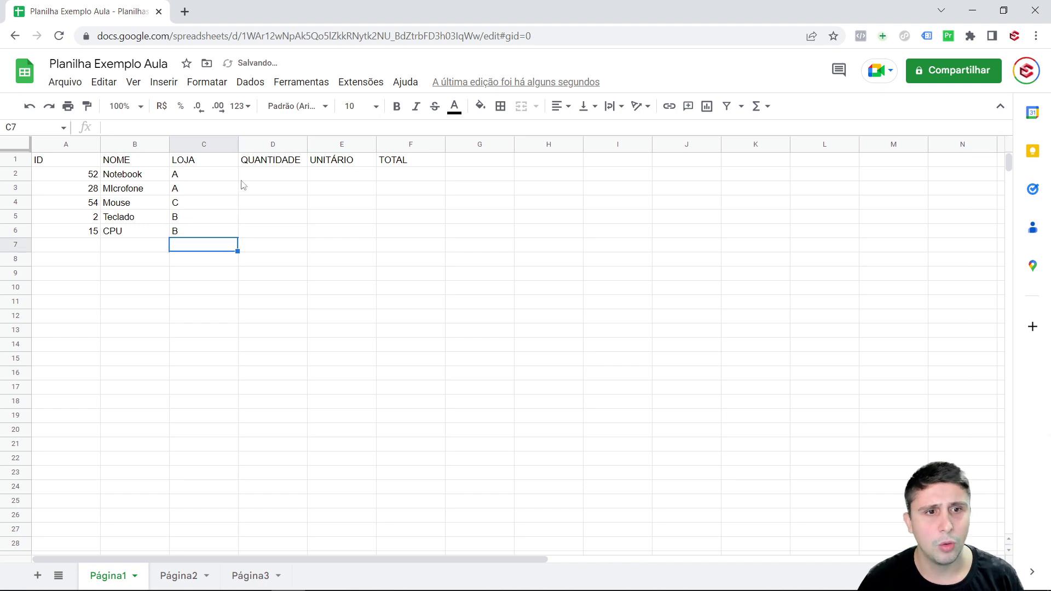
# Step: Enter quantities 10, 20, 8, 2 and 10 in D2:D6
pyautogui.click(244, 175)
pyautogui.write('10')
pyautogui.press('Return')
pyautogui.write('20')
pyautogui.press('Return')
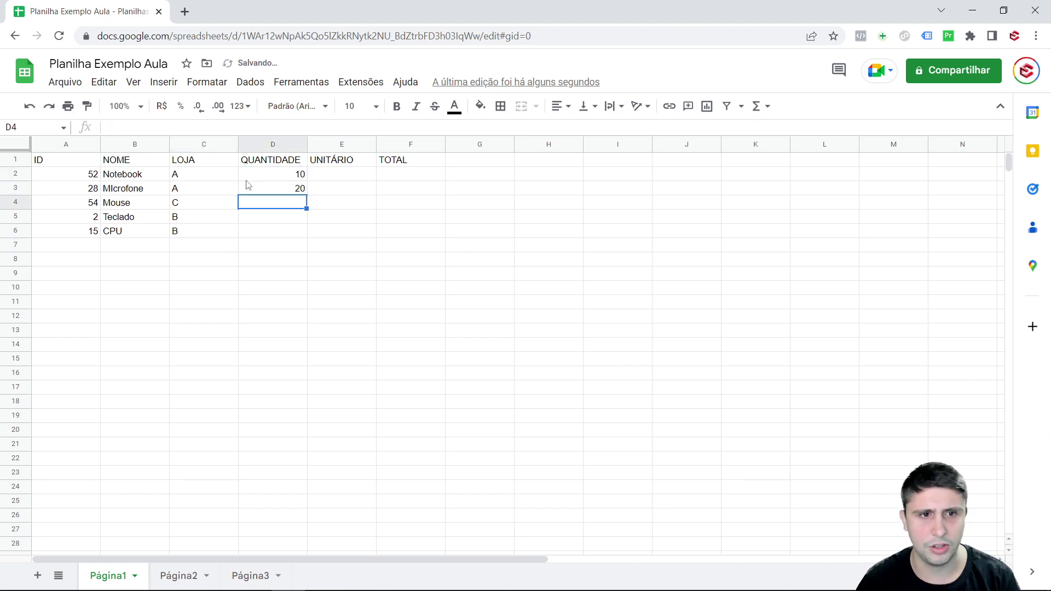
pyautogui.write('8')
pyautogui.press('Return')
pyautogui.write('2')
pyautogui.press('Return')
pyautogui.write('10')
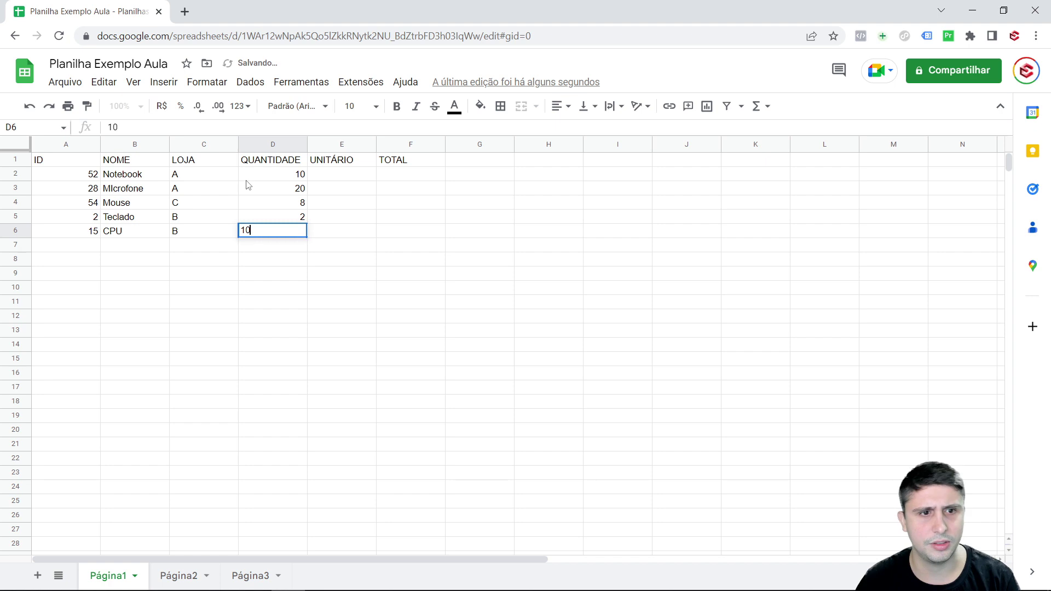
pyautogui.press('Return')
# Step: Enter unit prices 2000, 200, 150, 300 and 500 in E2:E6
pyautogui.click(333, 178)
pyautogui.write('2')
pyautogui.press('Return')
pyautogui.write('200')
pyautogui.press('Return')
pyautogui.write('150')
pyautogui.press('Return')
pyautogui.write('30')
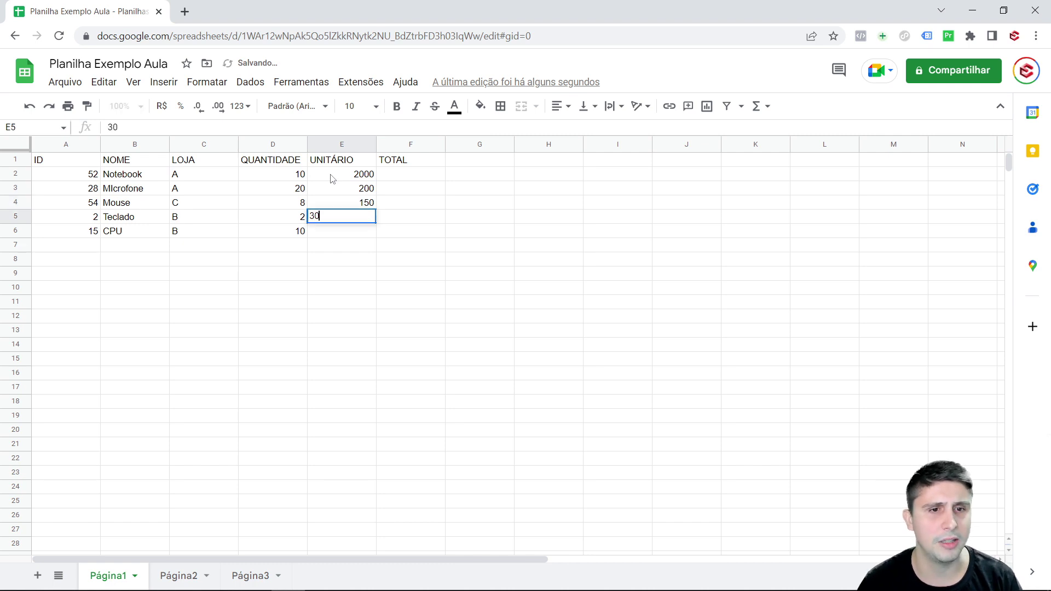
pyautogui.write('0')
pyautogui.press('Return')
pyautogui.write('500')
pyautogui.press('Return')
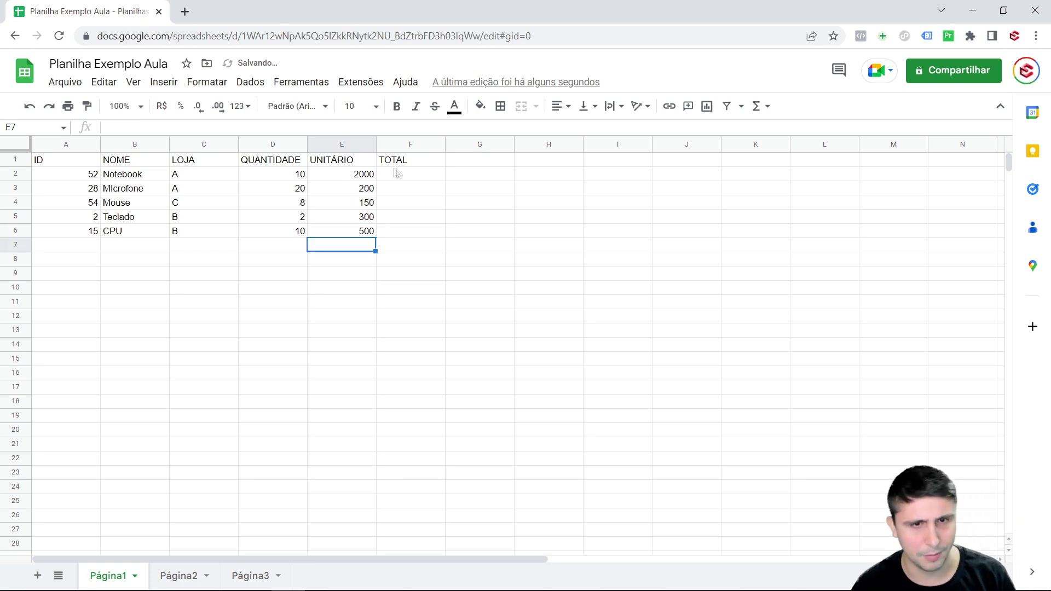
pyautogui.click(403, 177)
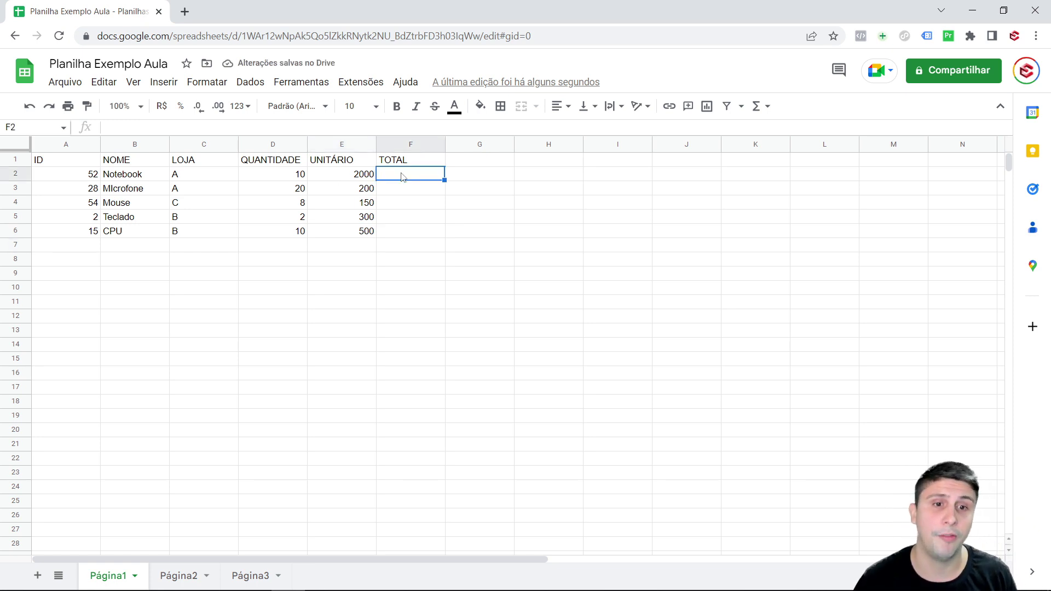
# Step: Put =D2*E2 in F2 and autofill it down to F6 (20000 to 5000)
pyautogui.write('=')
pyautogui.click(293, 175)
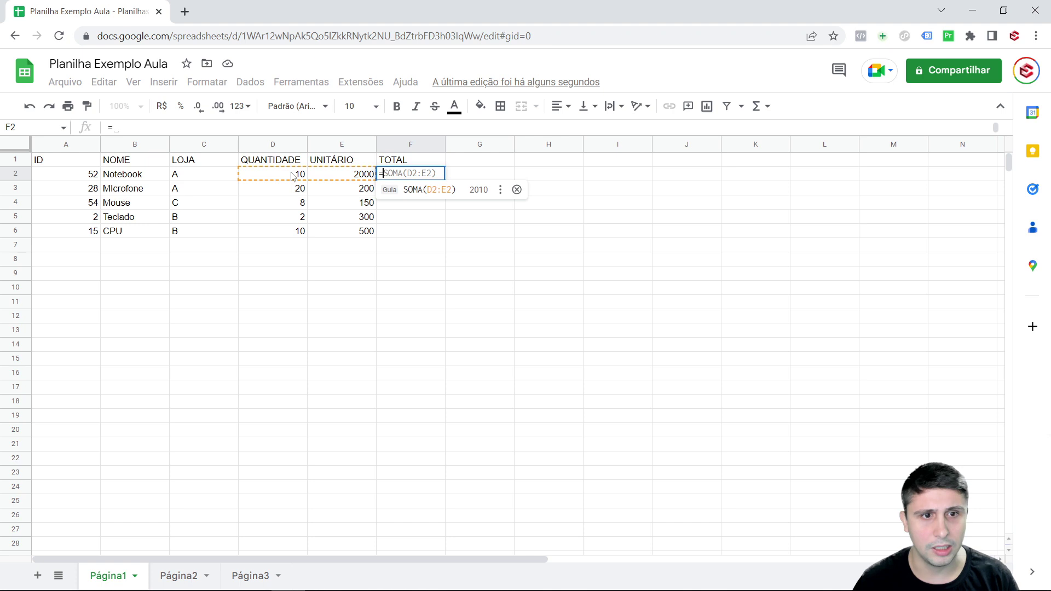
pyautogui.write('*')
pyautogui.click(330, 177)
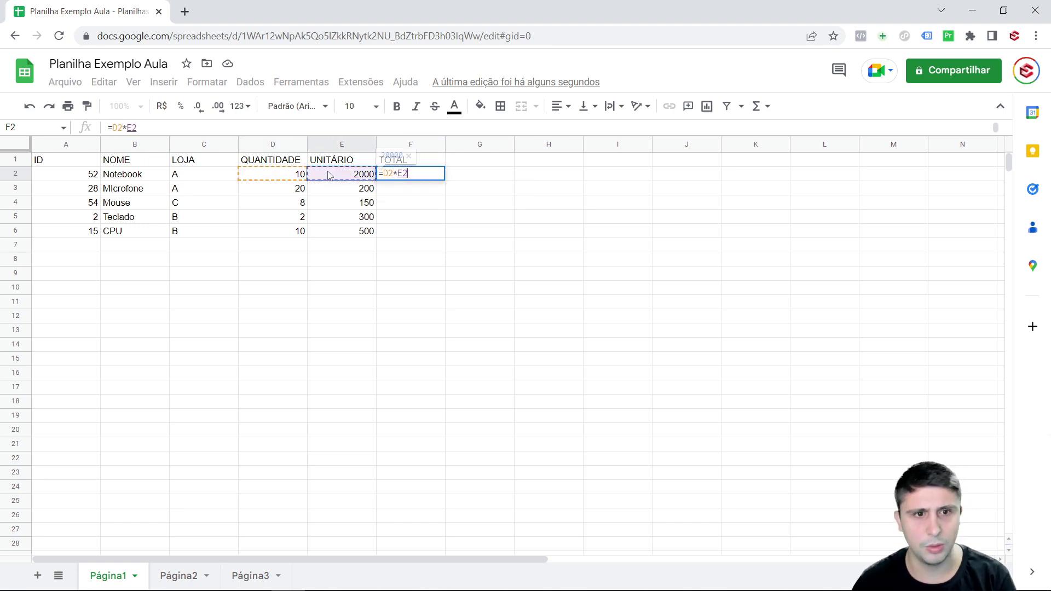
pyautogui.press('Return')
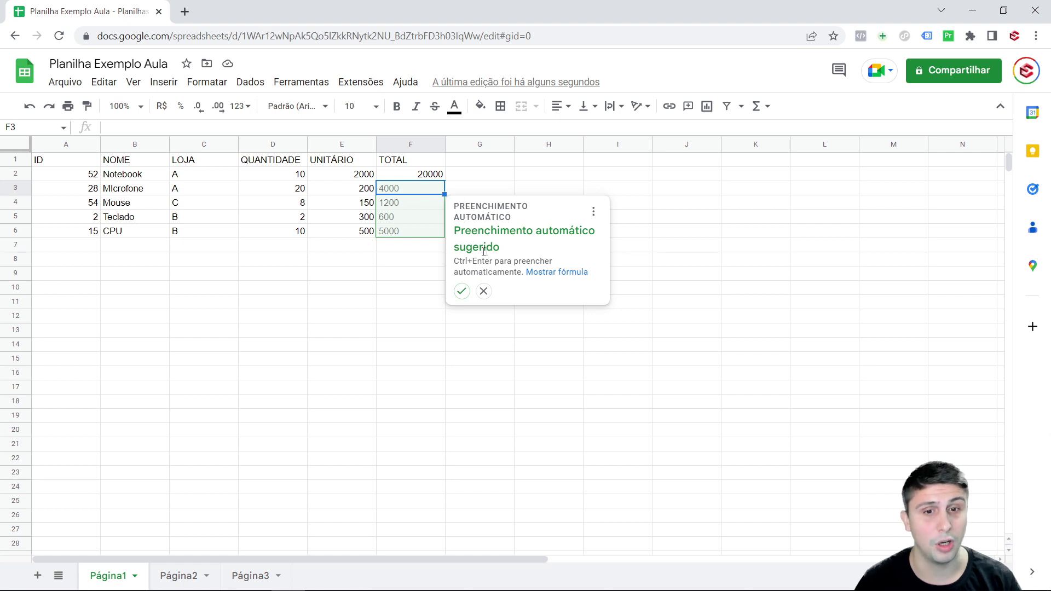
pyautogui.click(461, 291)
pyautogui.click(406, 279)
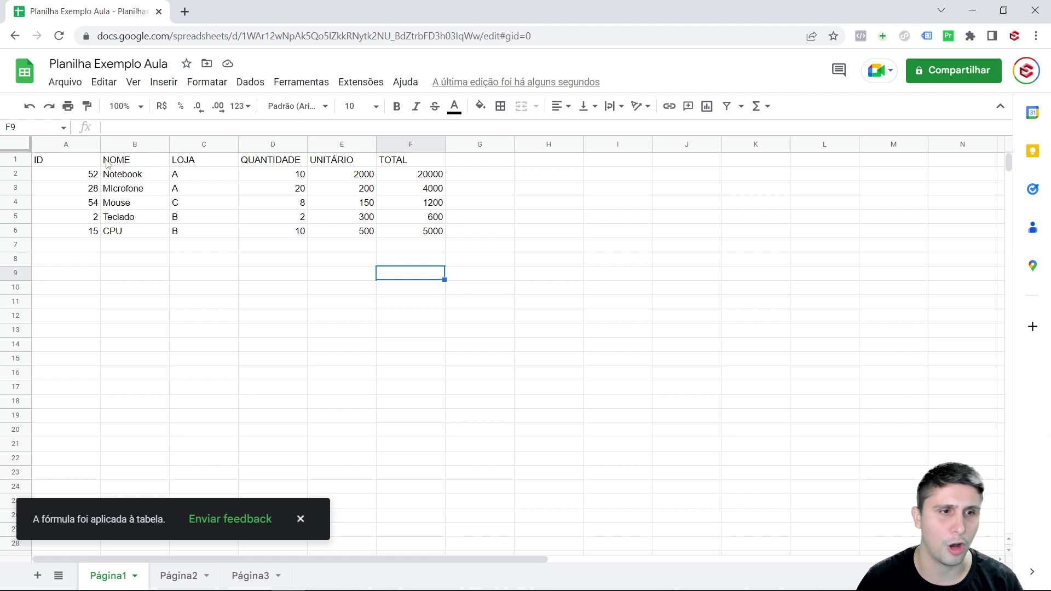
pyautogui.moveTo(88, 161)
pyautogui.mouseDown()
pyautogui.moveTo(379, 212)
pyautogui.moveTo(410, 233)
pyautogui.mouseUp()
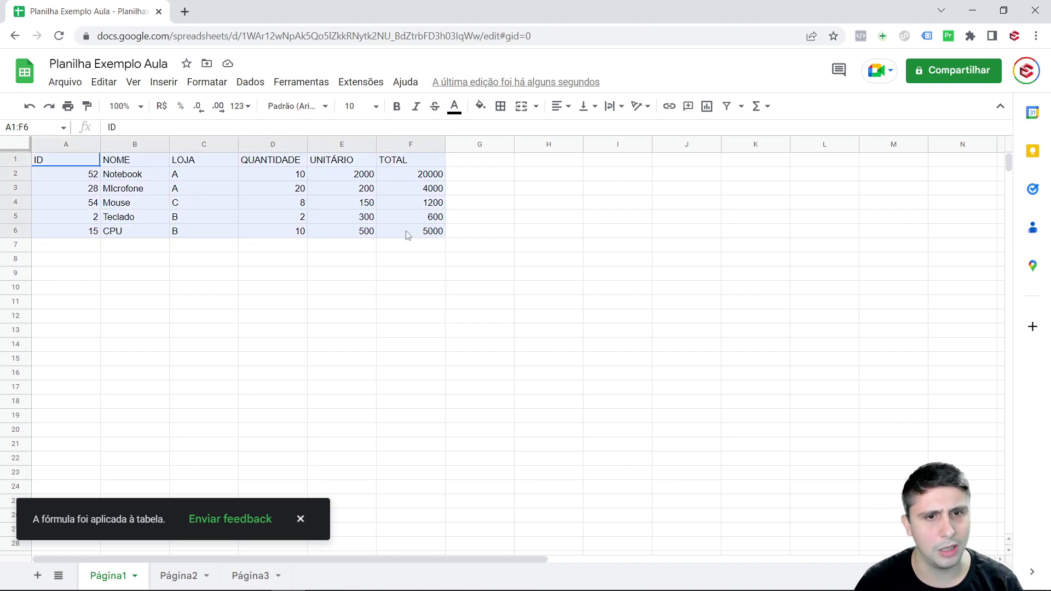
# Step: Center-align the A1:F6 table and give every cell a border
pyautogui.click(564, 108)
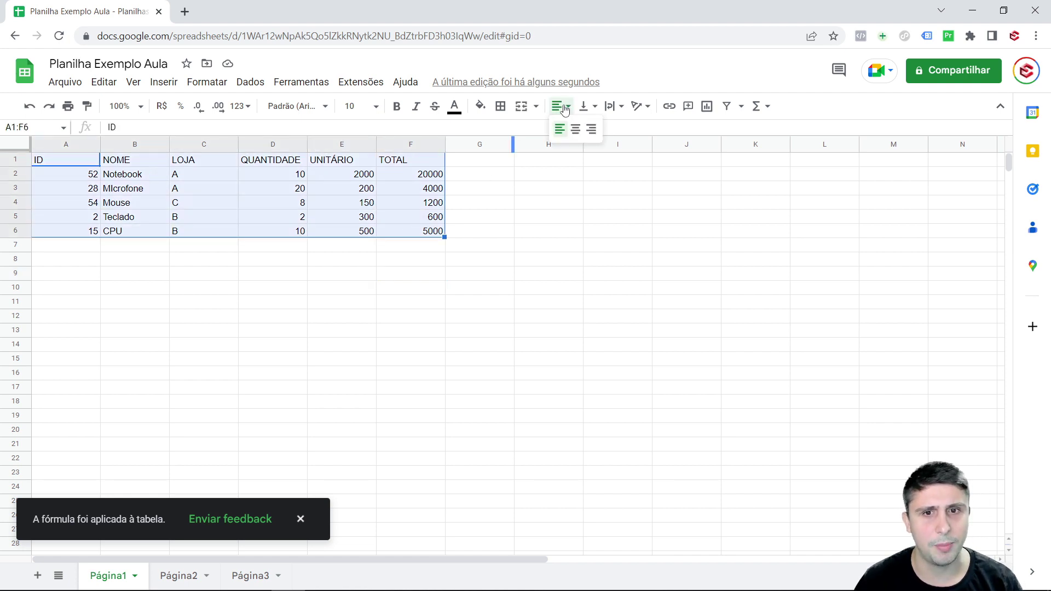
pyautogui.click(573, 128)
pyautogui.moveTo(498, 143)
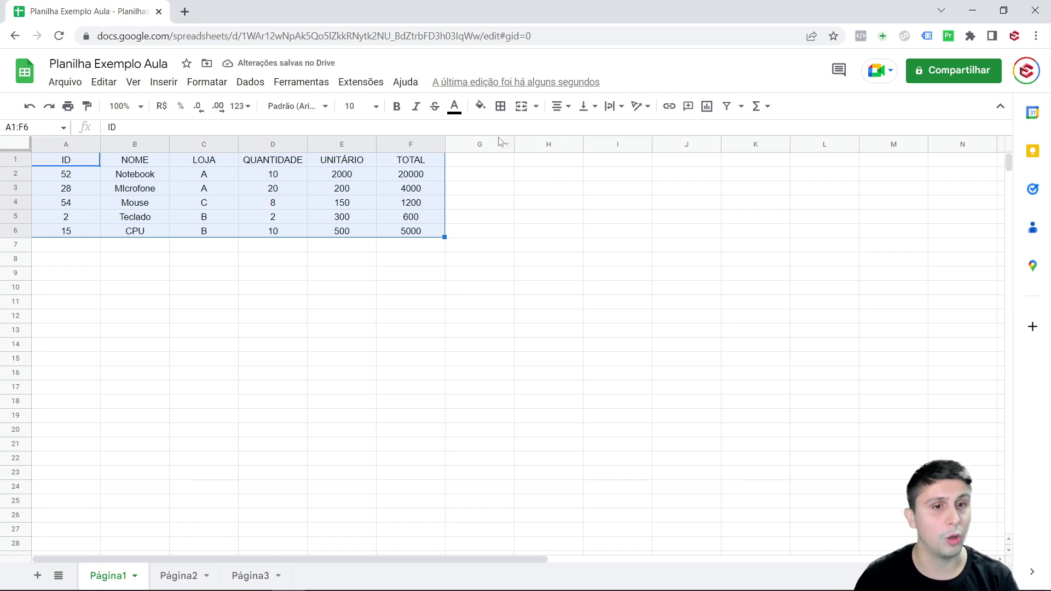
pyautogui.click(501, 108)
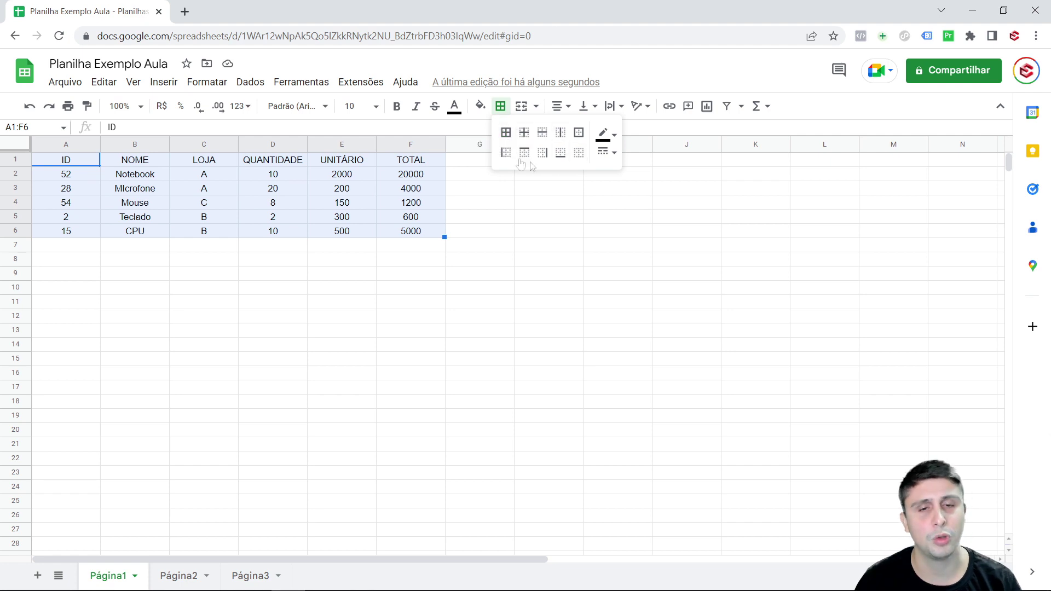
pyautogui.click(506, 135)
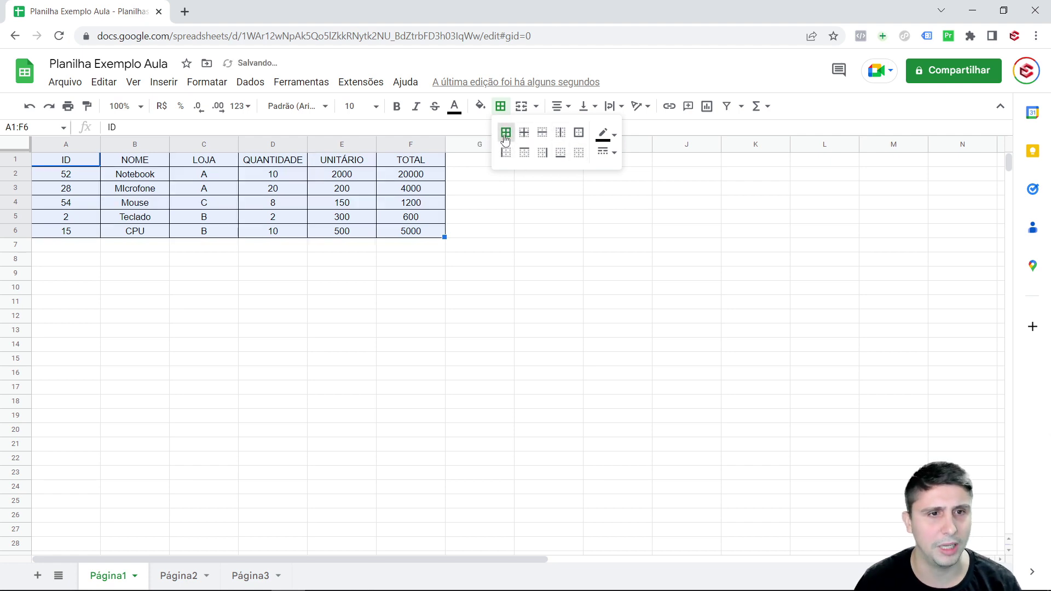
pyautogui.click(340, 248)
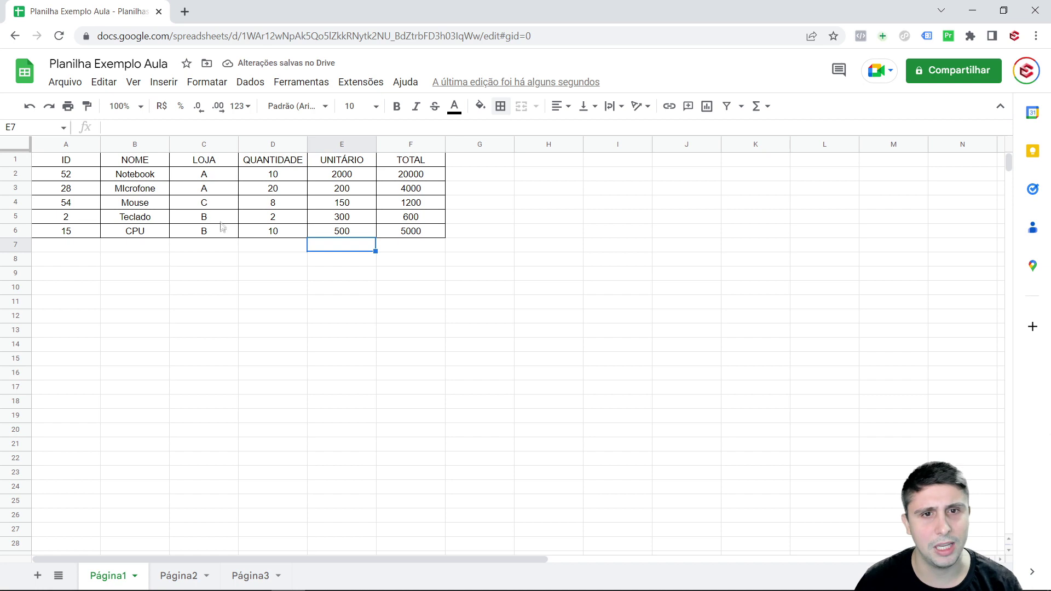
pyautogui.click(98, 165)
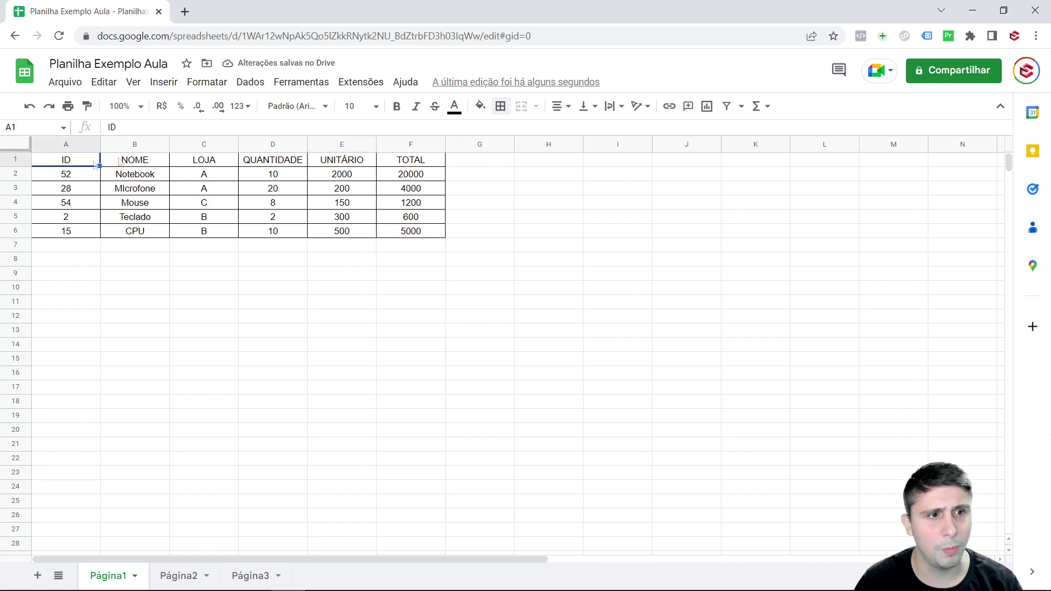
# Step: Fill the header cells A1:F1 blue and make their text white
pyautogui.click(480, 105)
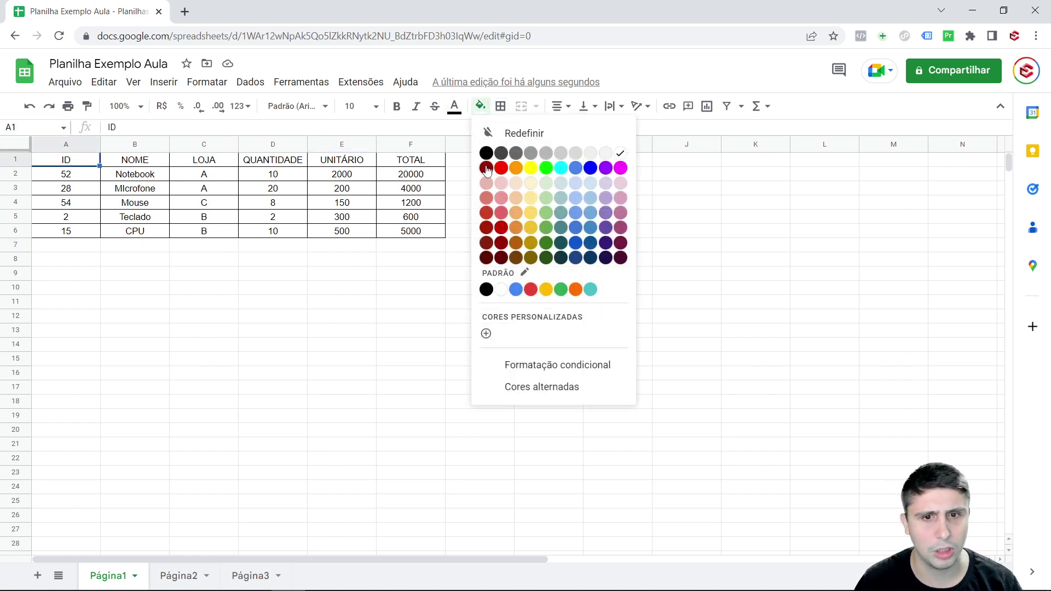
pyautogui.click(516, 289)
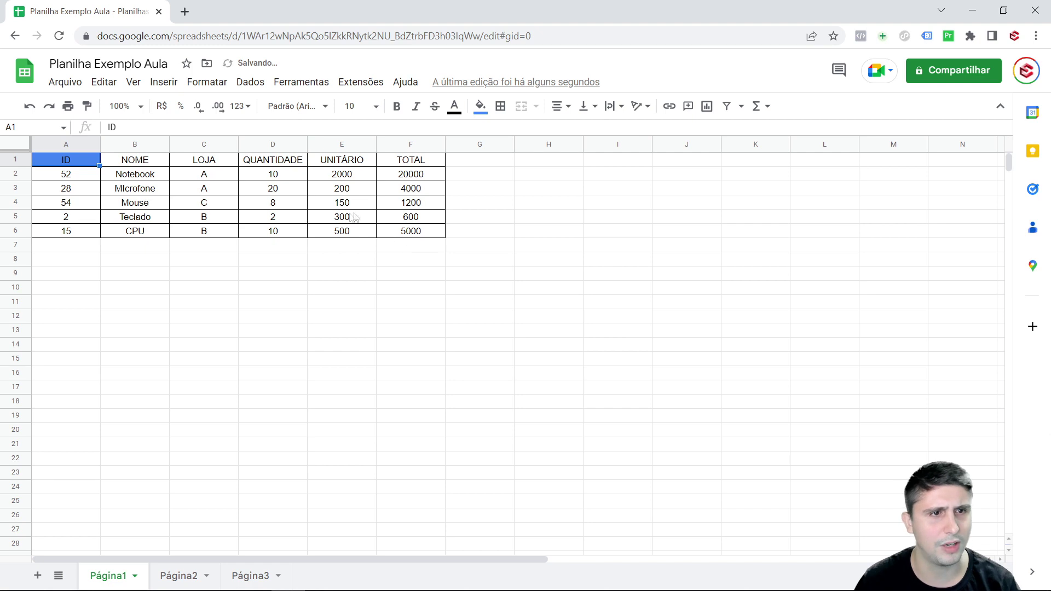
pyautogui.click(135, 160)
pyautogui.keyDown('shift'); pyautogui.click(361, 162); pyautogui.keyUp('shift')
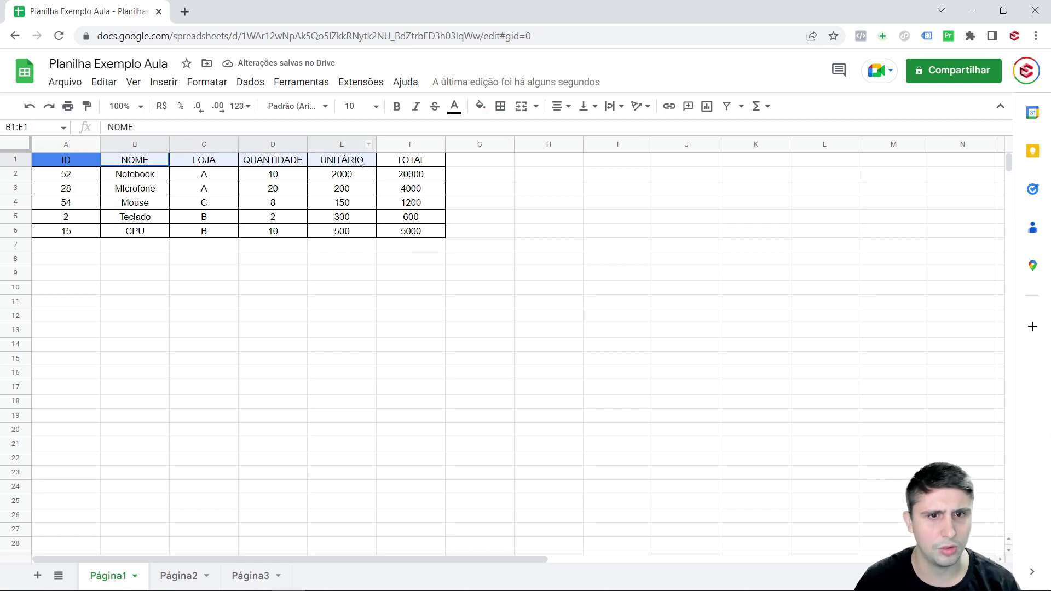
pyautogui.keyDown('shift'); pyautogui.click(411, 160); pyautogui.keyUp('shift')
pyautogui.click(480, 106)
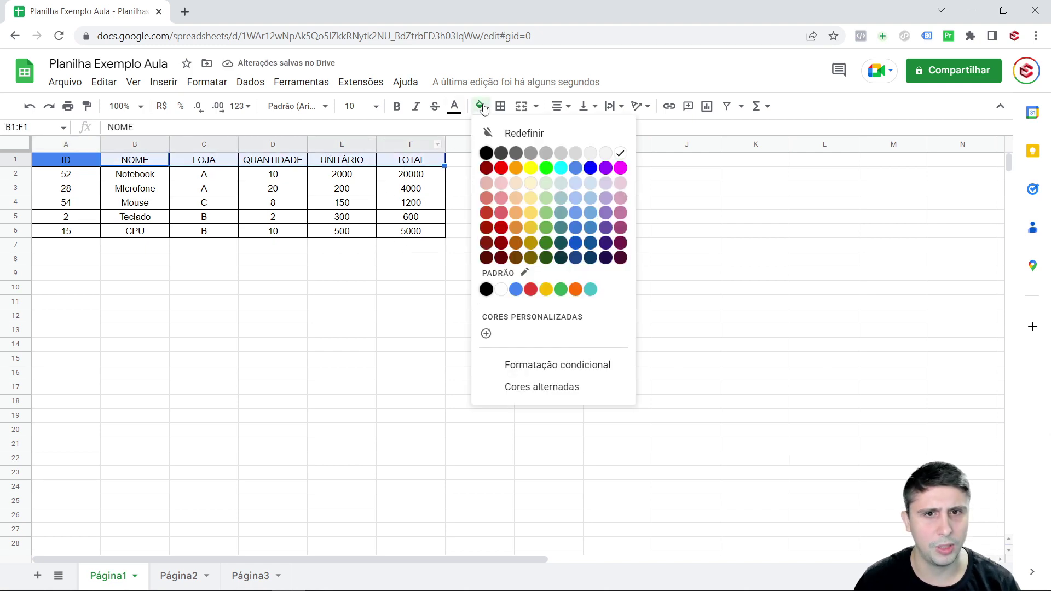
pyautogui.click(516, 289)
pyautogui.click(454, 105)
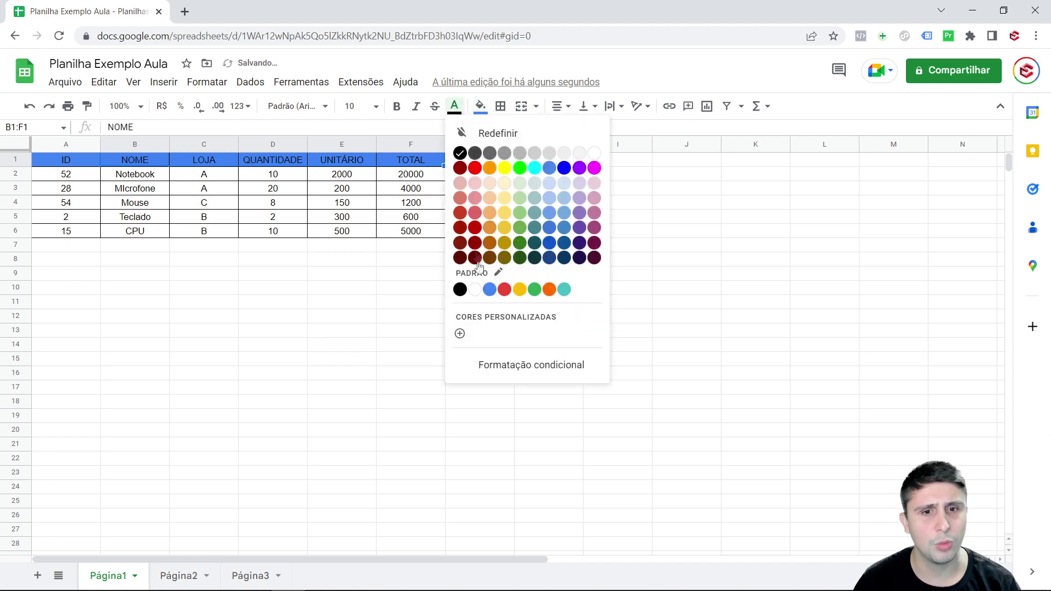
pyautogui.click(474, 290)
pyautogui.click(81, 163)
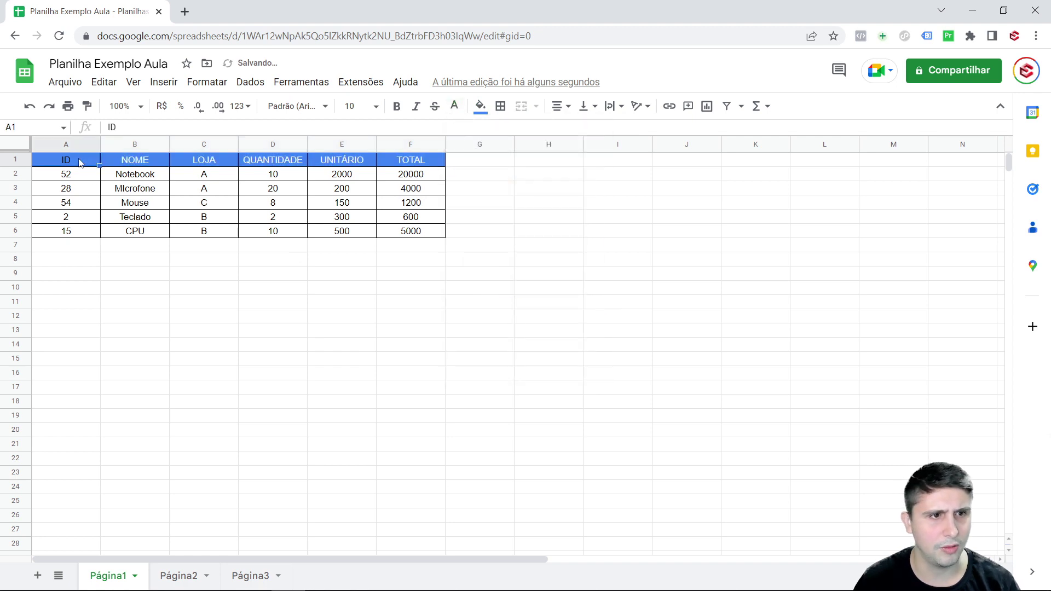
pyautogui.click(454, 105)
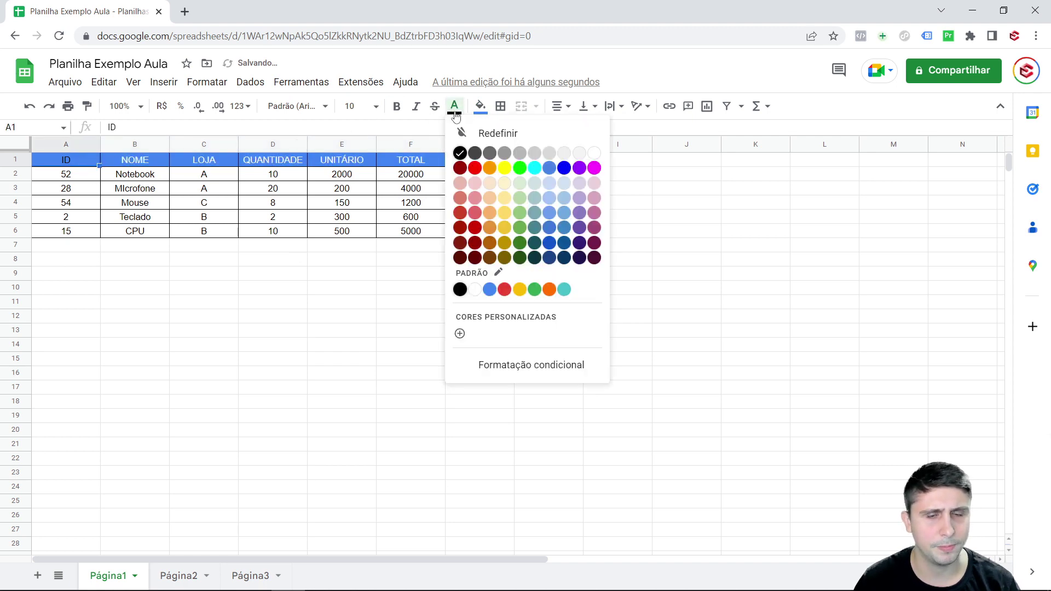
pyautogui.click(474, 292)
pyautogui.click(264, 278)
# Step: Make the header row A1:F1 bold with font size 11
pyautogui.moveTo(82, 160); pyautogui.dragTo(401, 163)
pyautogui.click(397, 107)
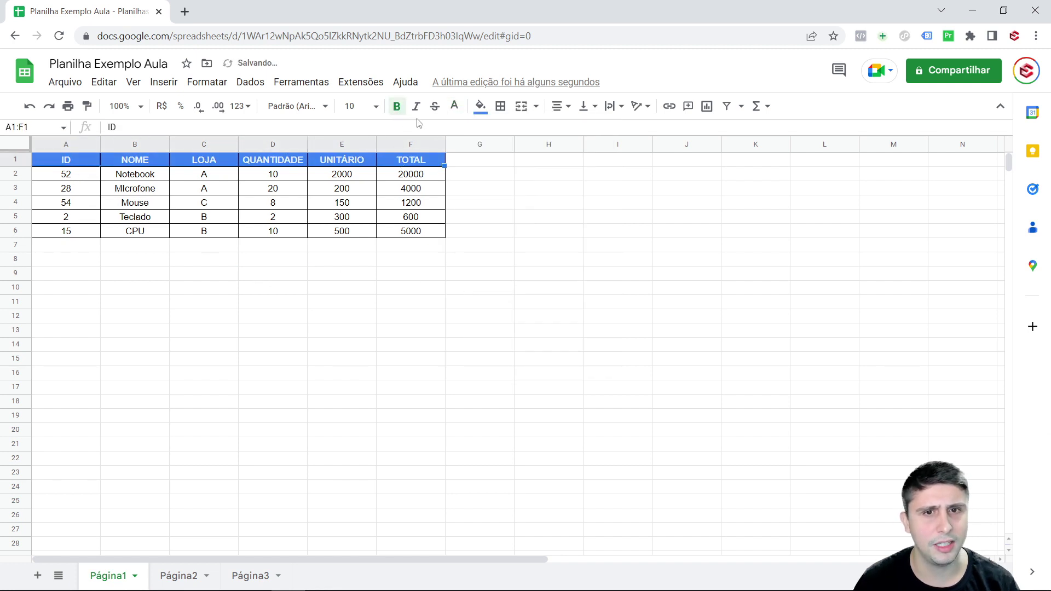
pyautogui.click(368, 110)
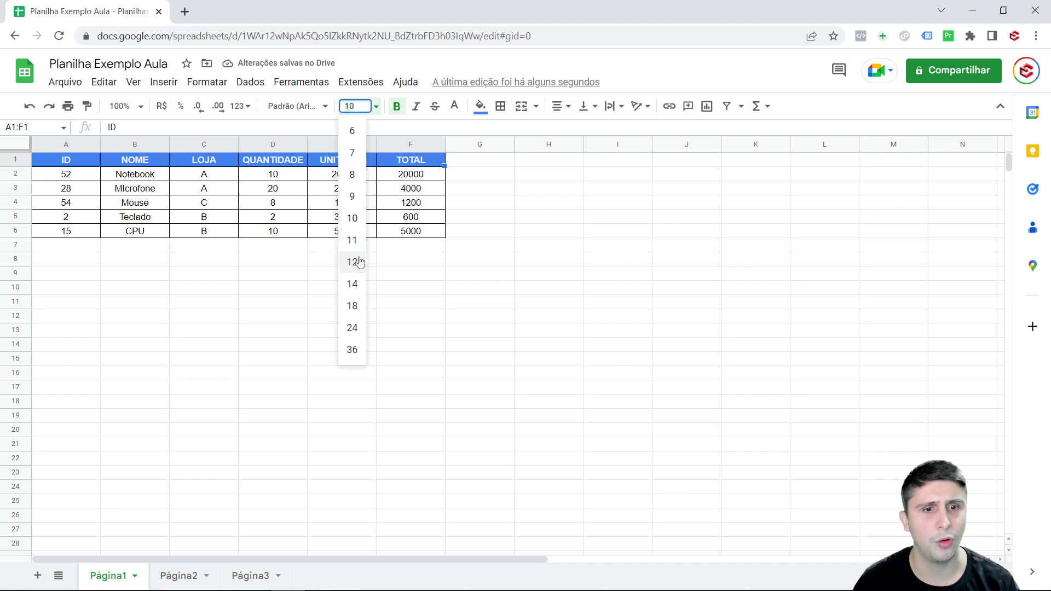
pyautogui.click(353, 261)
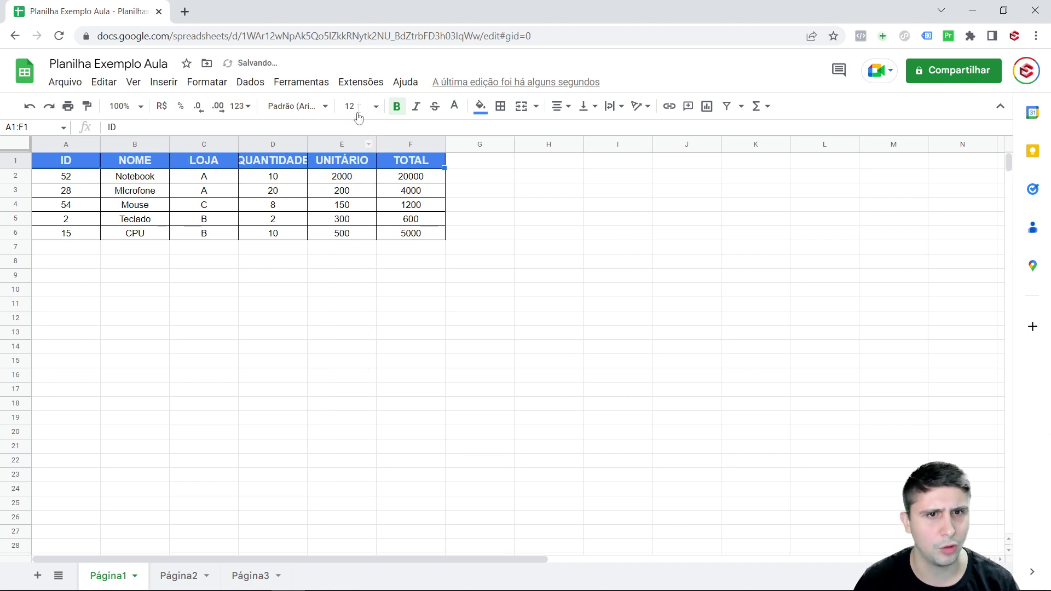
pyautogui.click(359, 106)
pyautogui.click(348, 239)
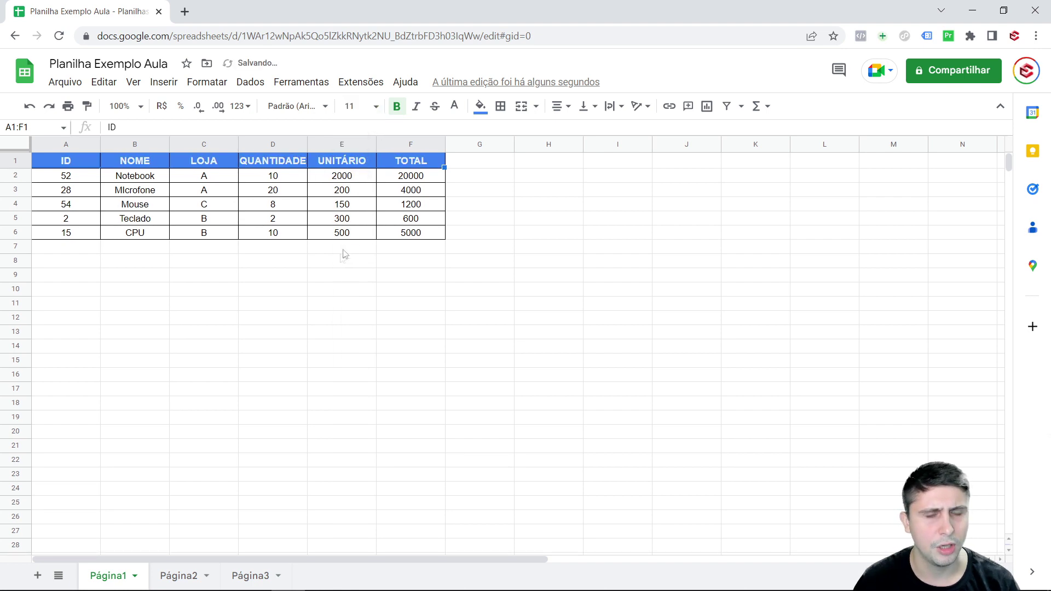
pyautogui.click(322, 290)
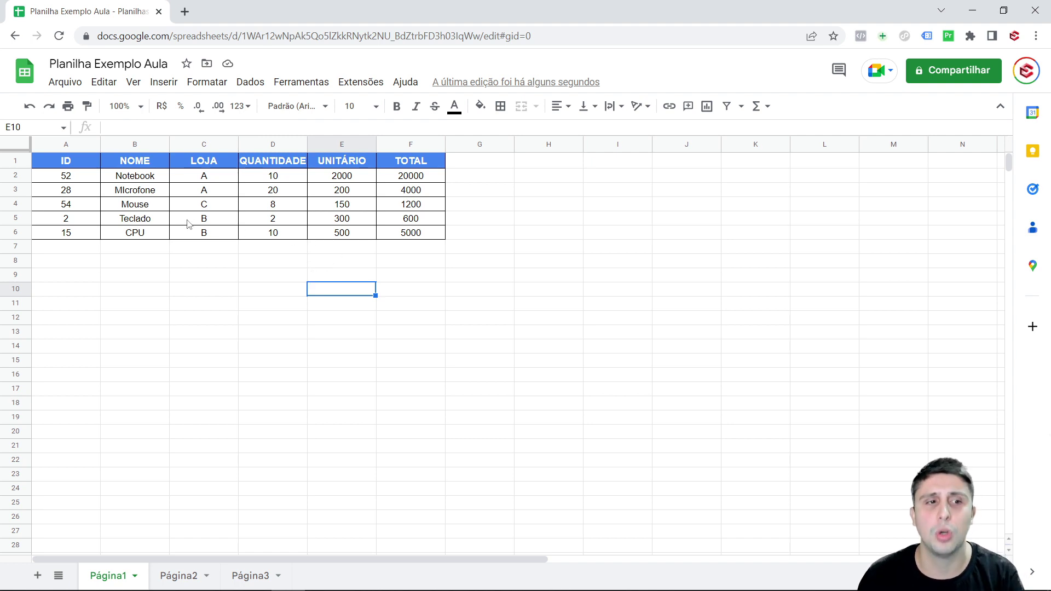
# Step: Format the QUANTIDADE values D2:D6 as Número with two decimals (10,00)
pyautogui.click(266, 177)
pyautogui.moveTo(277, 178); pyautogui.dragTo(280, 237)
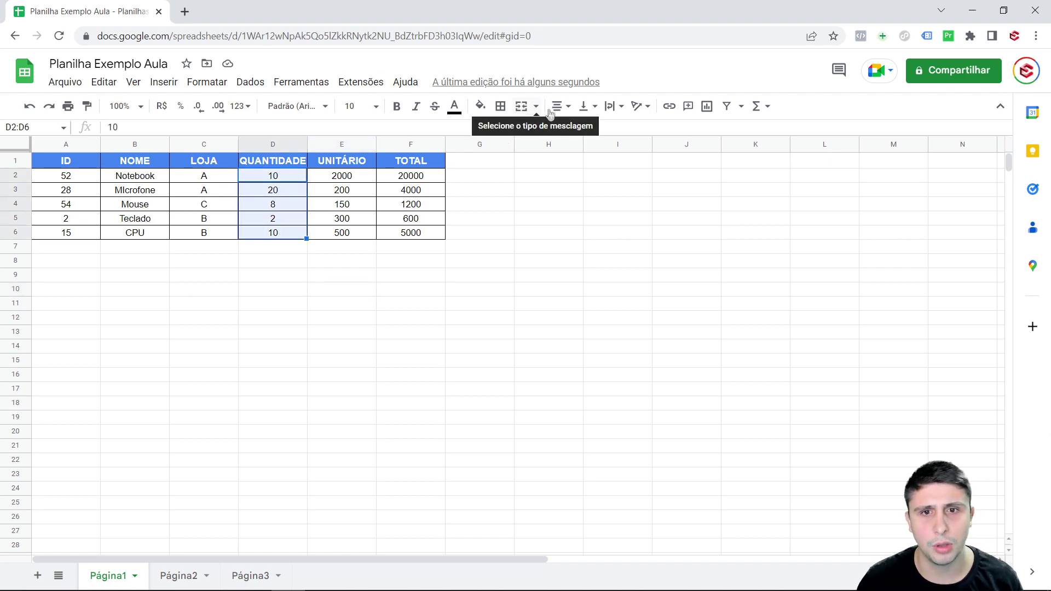
pyautogui.click(240, 106)
pyautogui.click(280, 187)
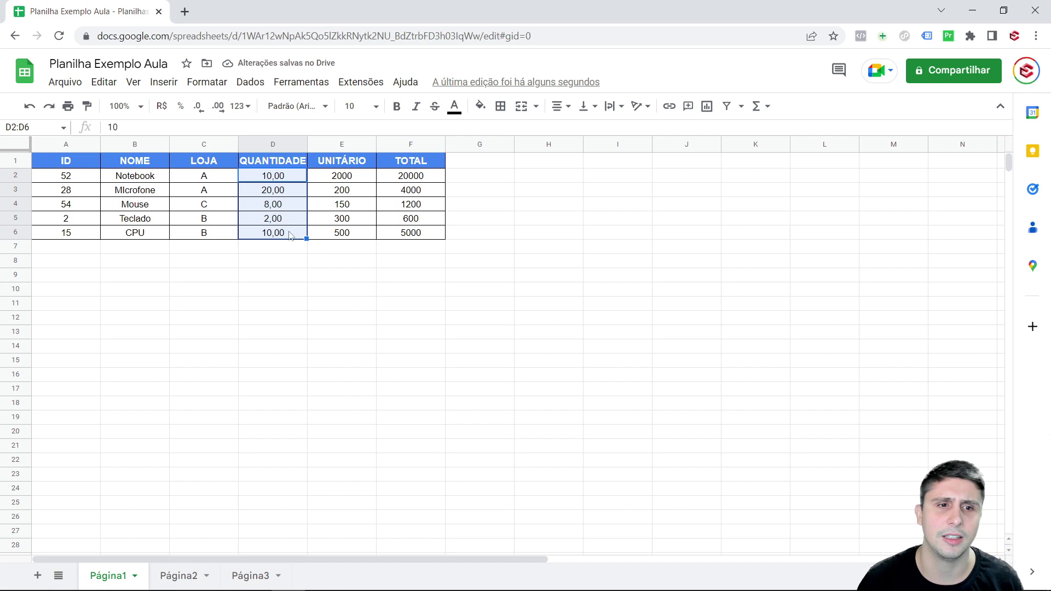
# Step: Format the UNITÁRIO and TOTAL values E2:F6 as R$ currency
pyautogui.moveTo(341, 179); pyautogui.dragTo(410, 233)
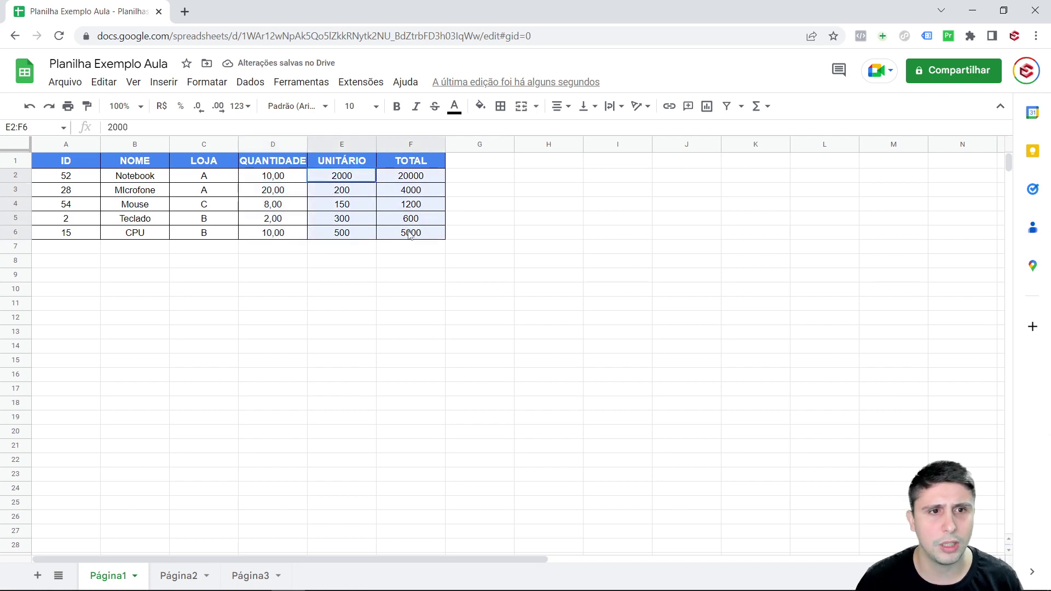
pyautogui.click(162, 107)
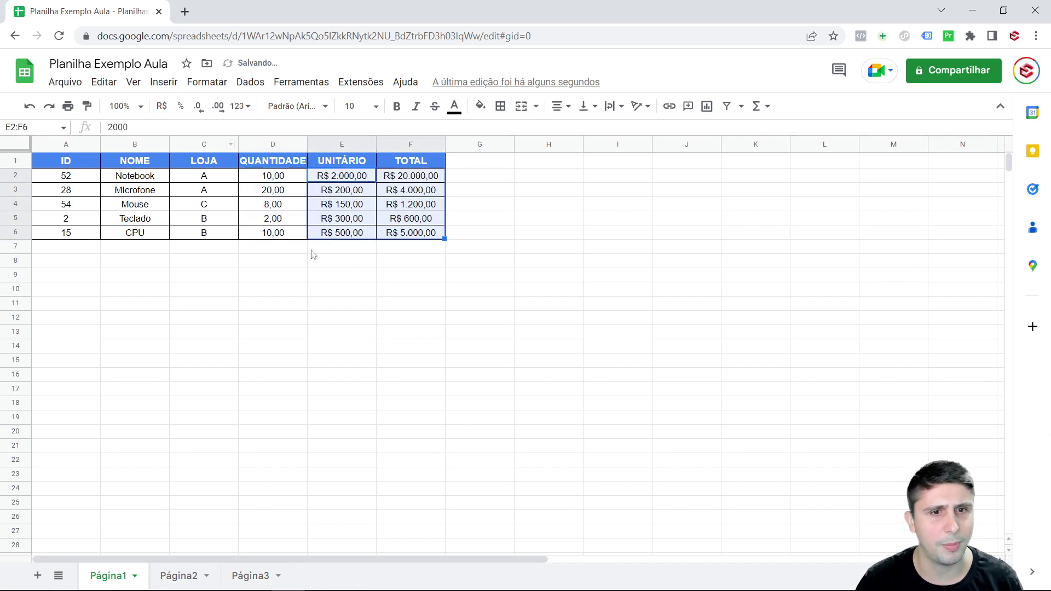
pyautogui.click(366, 307)
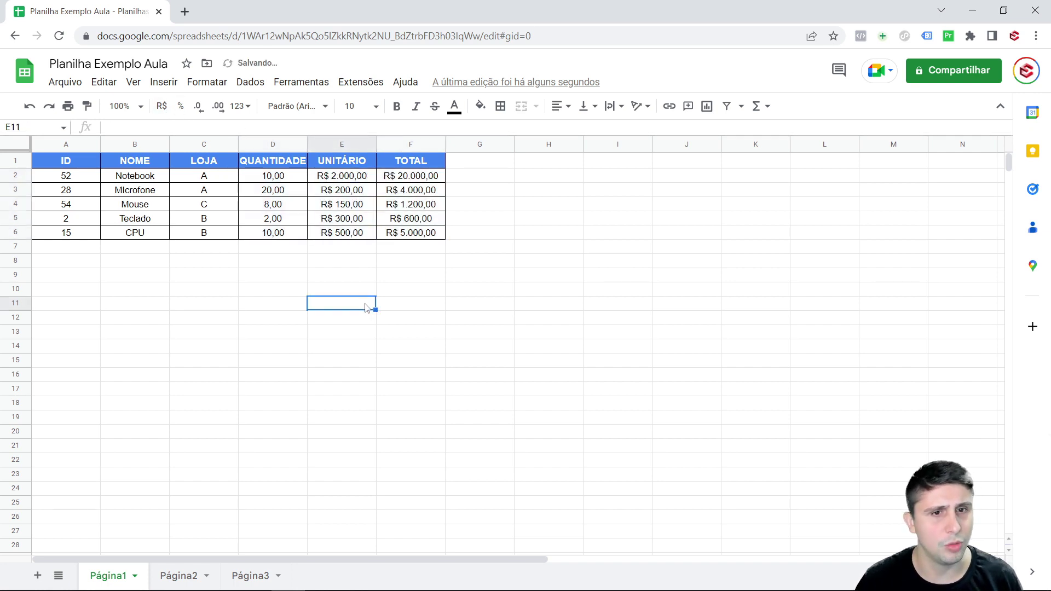
pyautogui.click(224, 275)
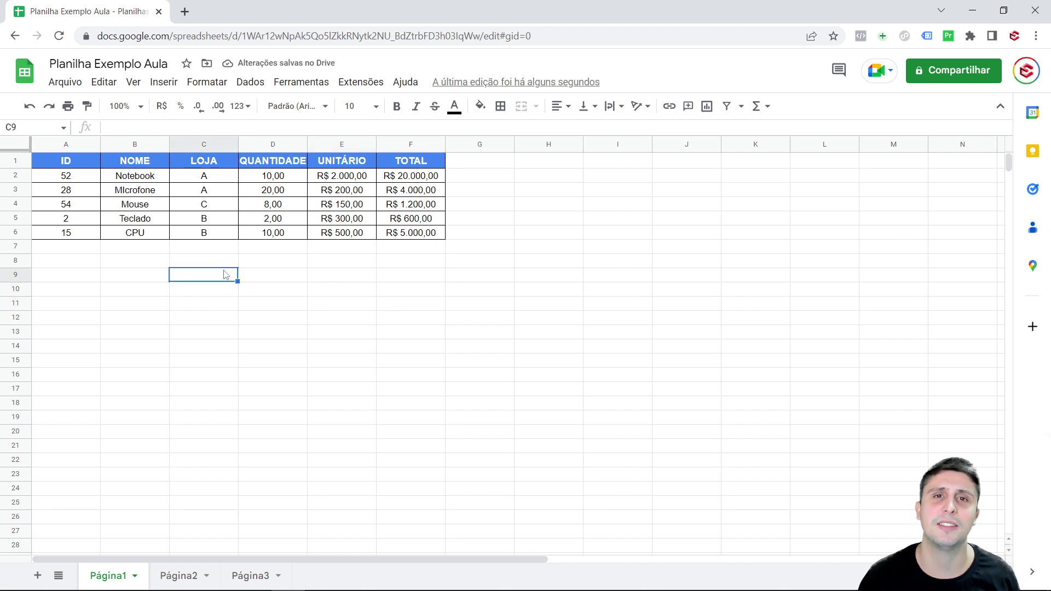
pyautogui.click(277, 273)
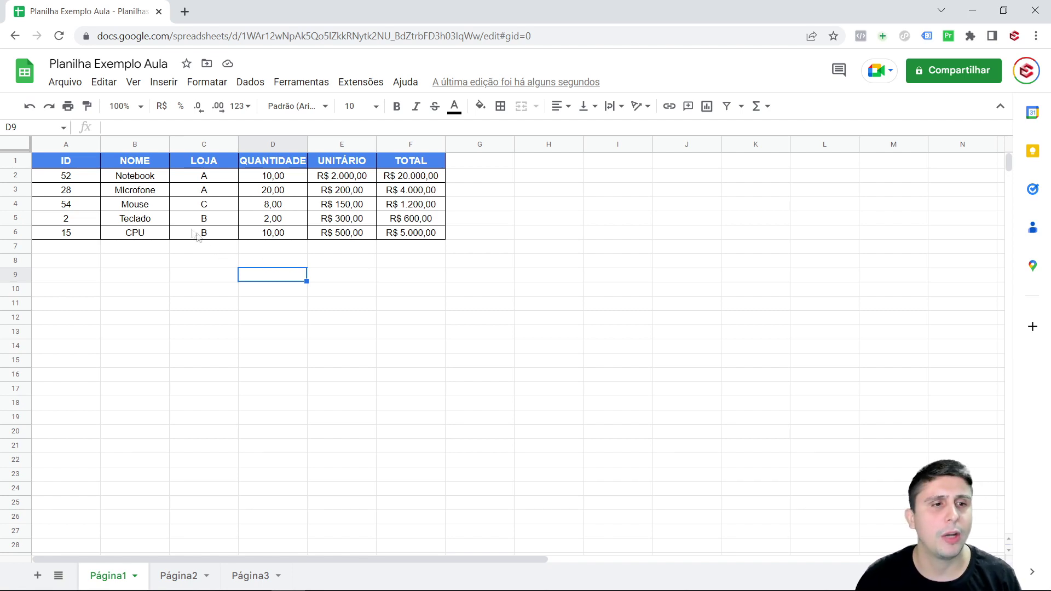
# Step: Select the product names B1:B6 plus the quantities D1:D6 together with Ctrl
pyautogui.moveTo(140, 167); pyautogui.dragTo(139, 235)
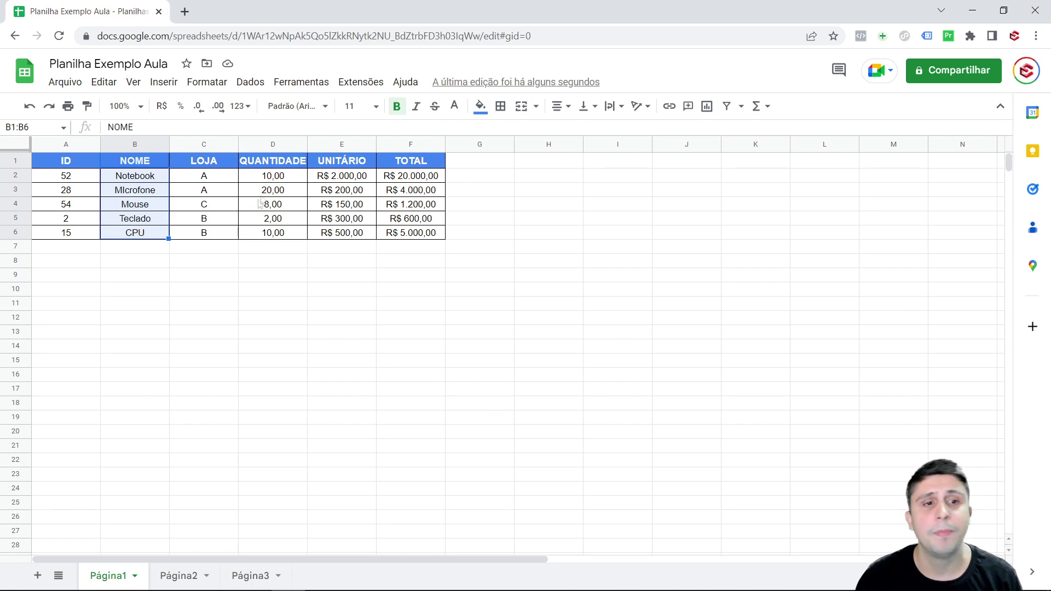
pyautogui.moveTo(259, 164); pyautogui.dragTo(272, 234)
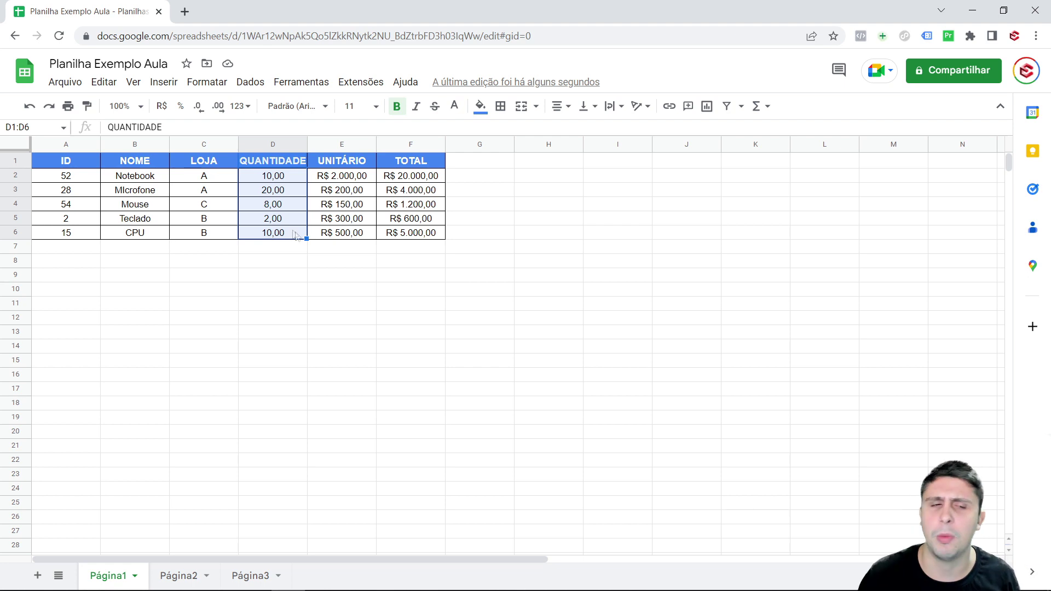
pyautogui.click(286, 276)
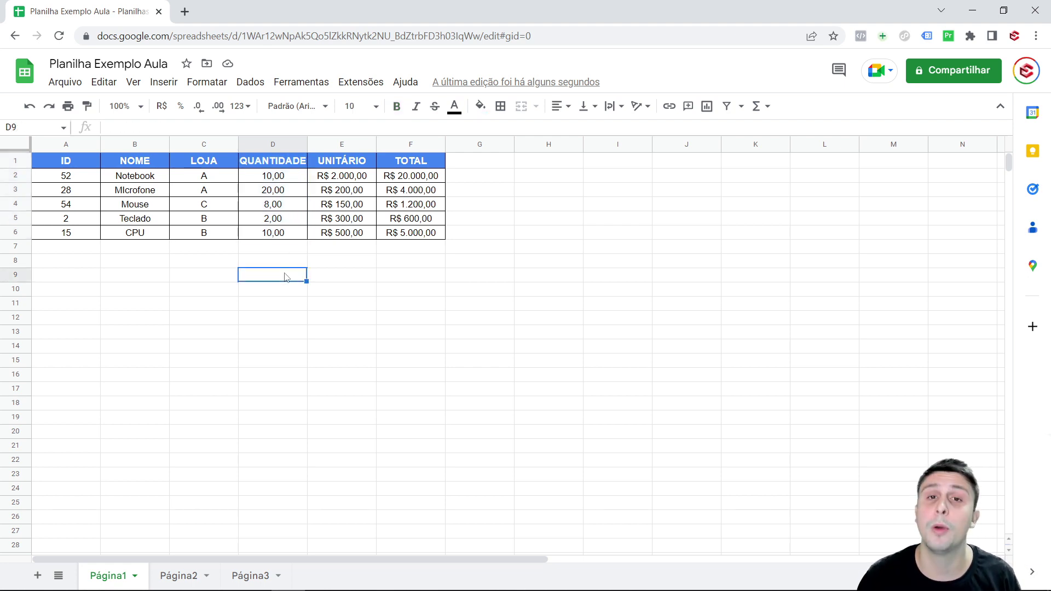
pyautogui.moveTo(133, 165); pyautogui.dragTo(134, 235)
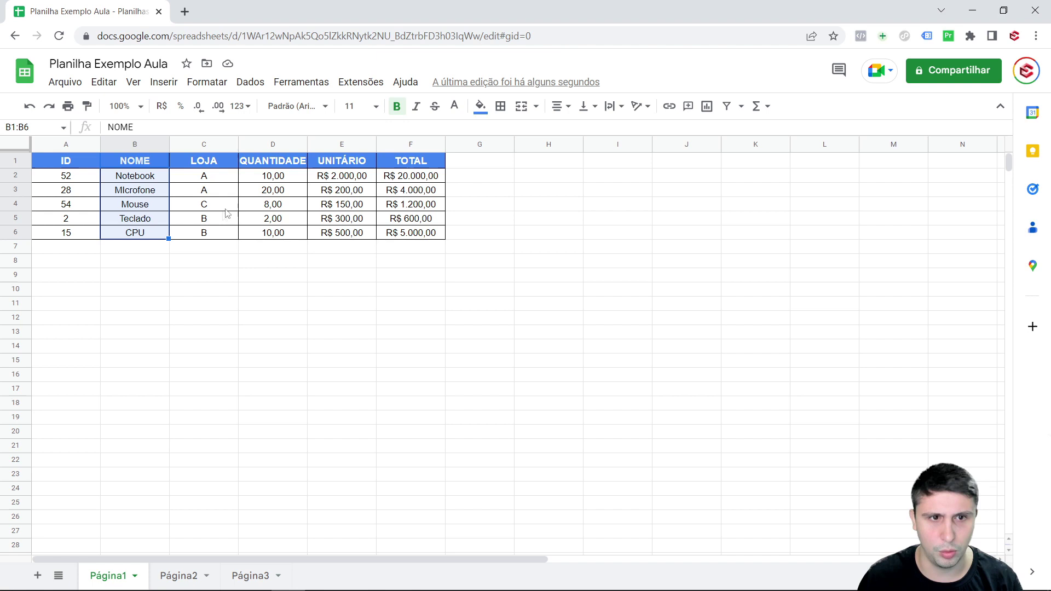
pyautogui.keyDown('ctrl'); pyautogui.moveTo(265, 163); pyautogui.dragTo(268, 235); pyautogui.keyUp('ctrl')
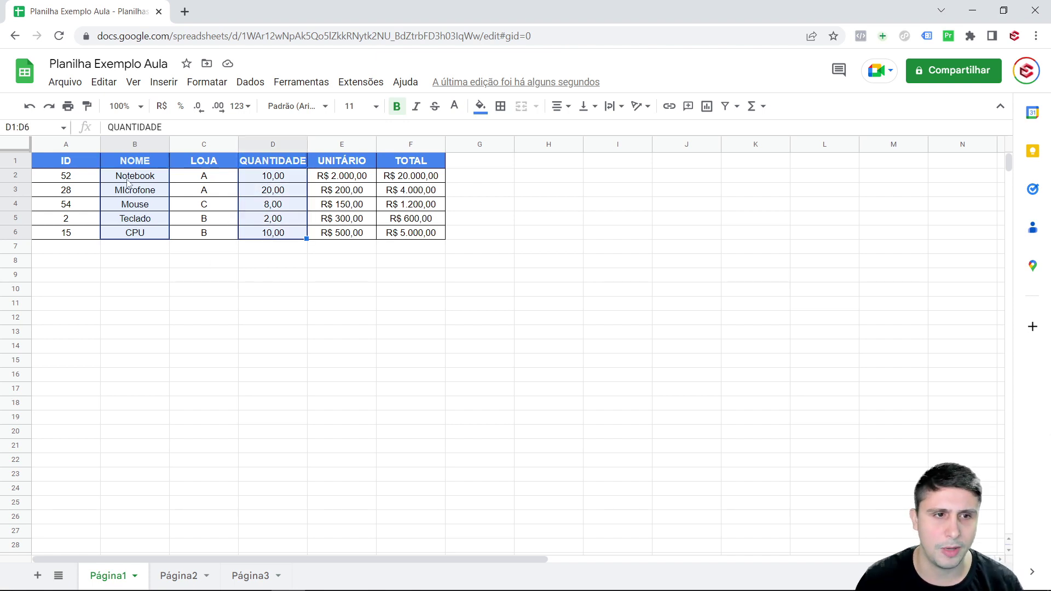
pyautogui.click(707, 106)
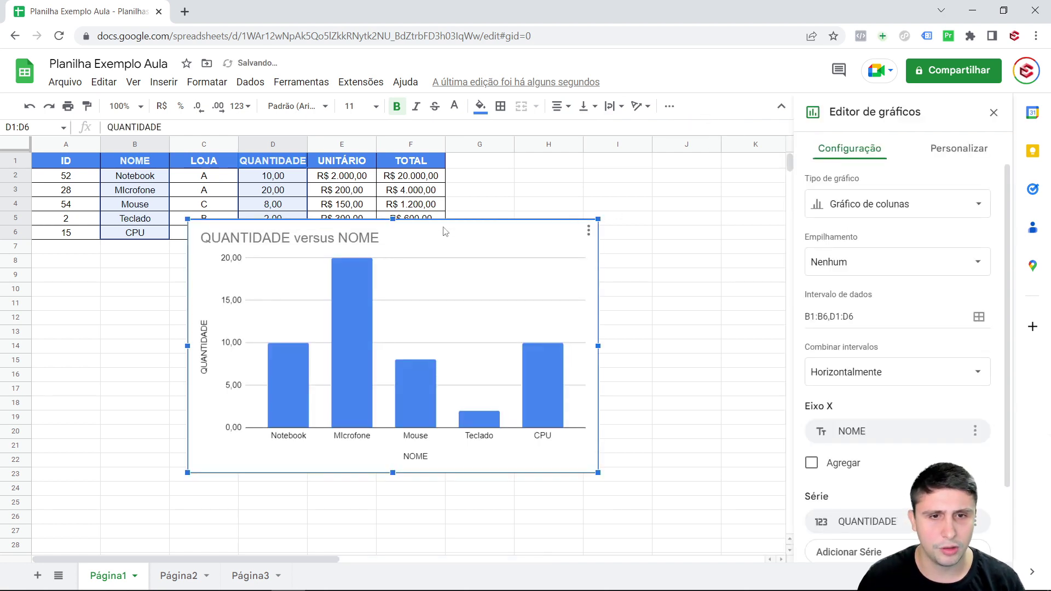
pyautogui.moveTo(460, 233); pyautogui.dragTo(303, 258)
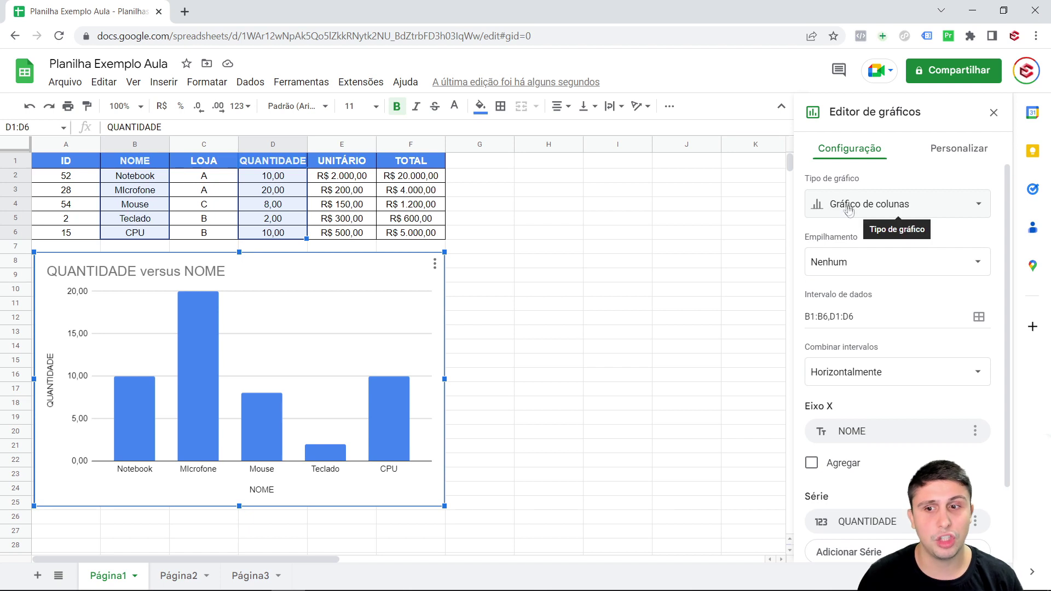
pyautogui.scroll(-1, 854, 274)
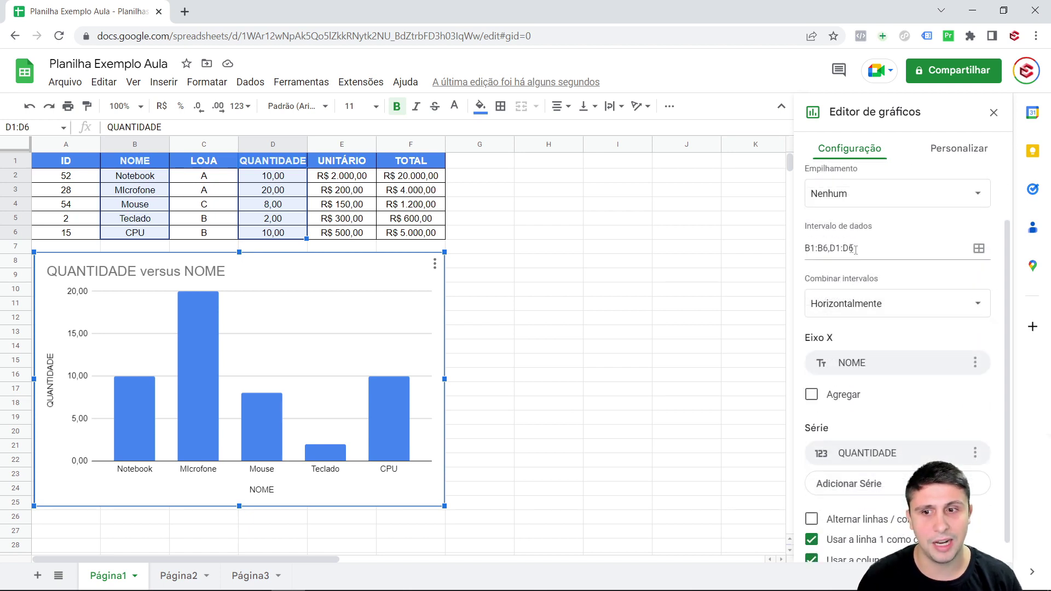
pyautogui.scroll(-1, 879, 271)
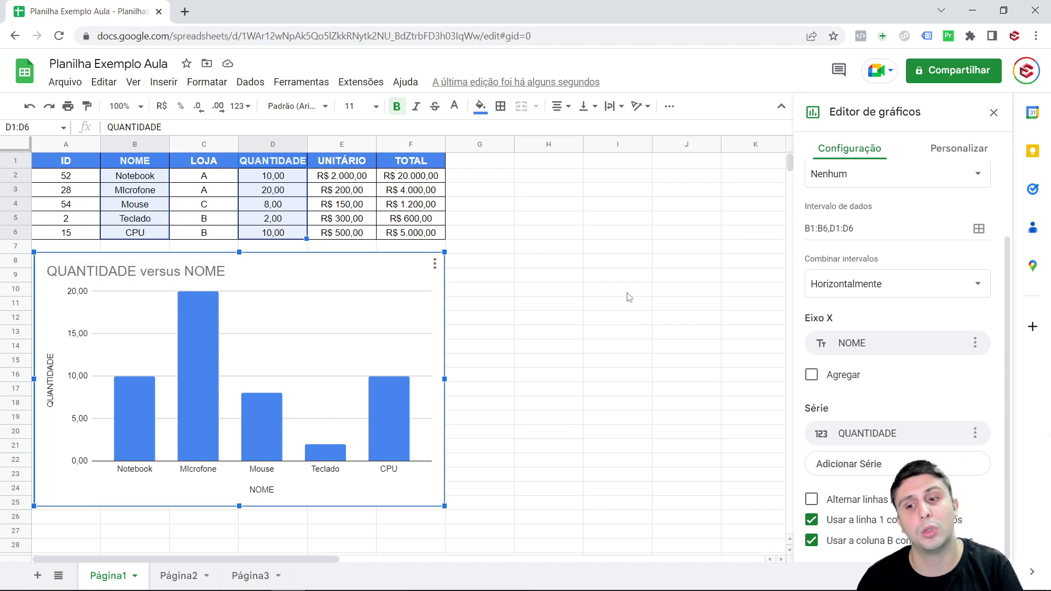
pyautogui.scroll(3, 871, 362)
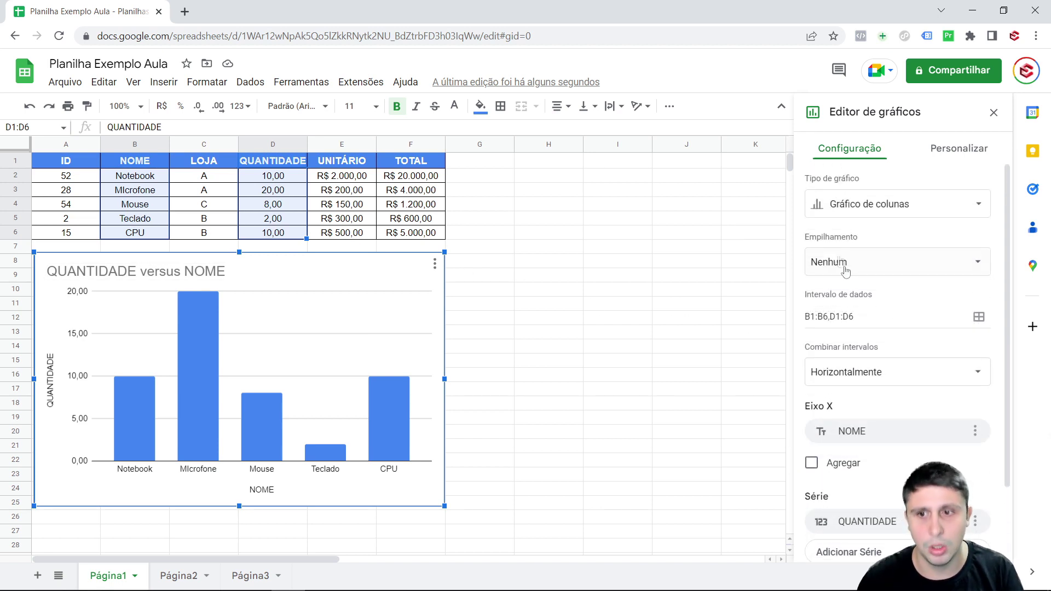
pyautogui.click(865, 216)
# Step: Make the chart a Gráfico de pizza, after briefly trying bars, and show Personalizar
pyautogui.click(936, 271)
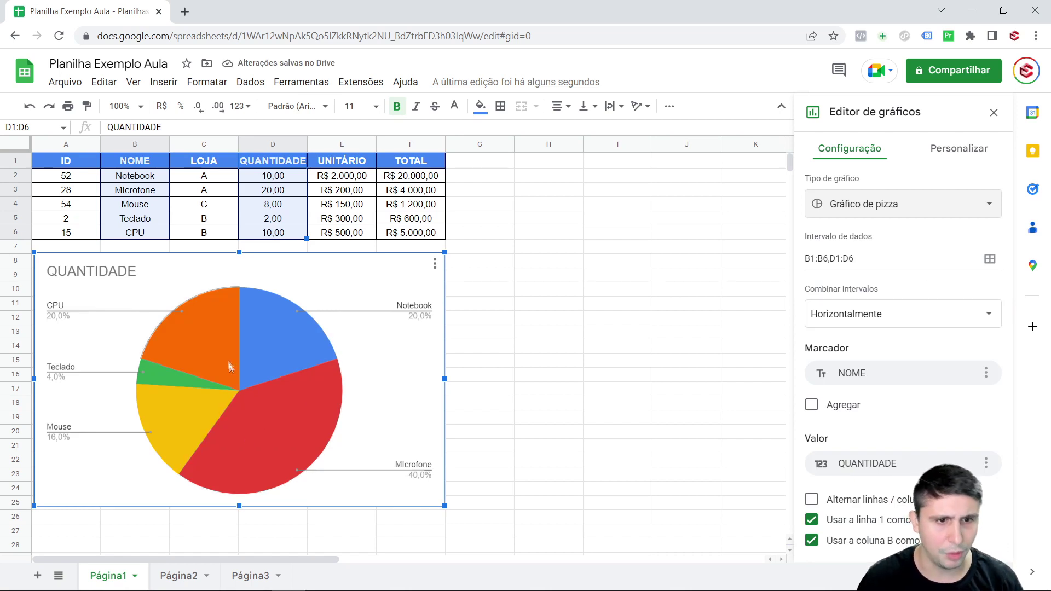
pyautogui.click(871, 211)
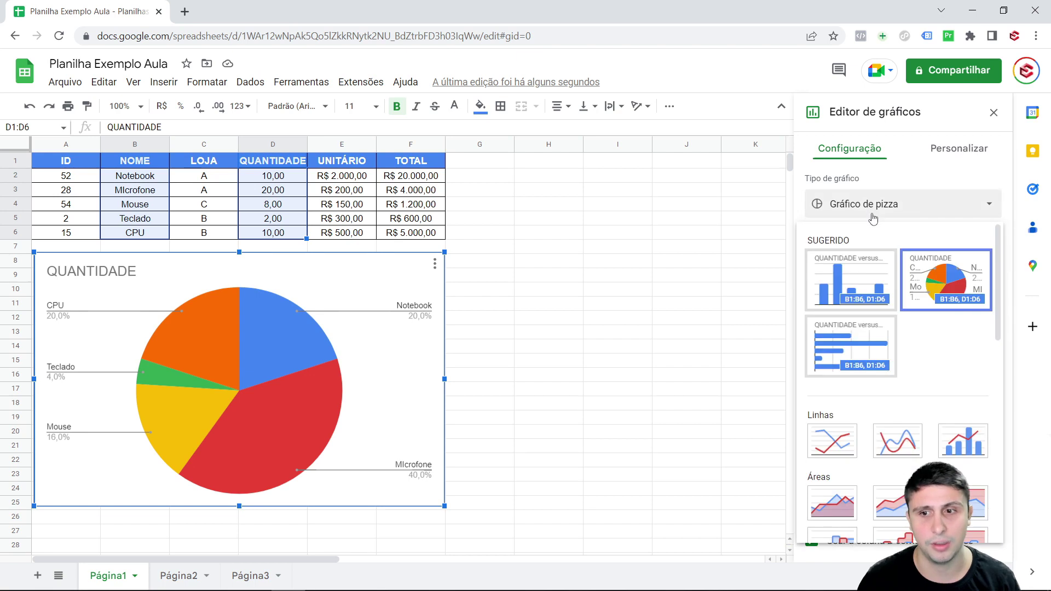
pyautogui.click(849, 336)
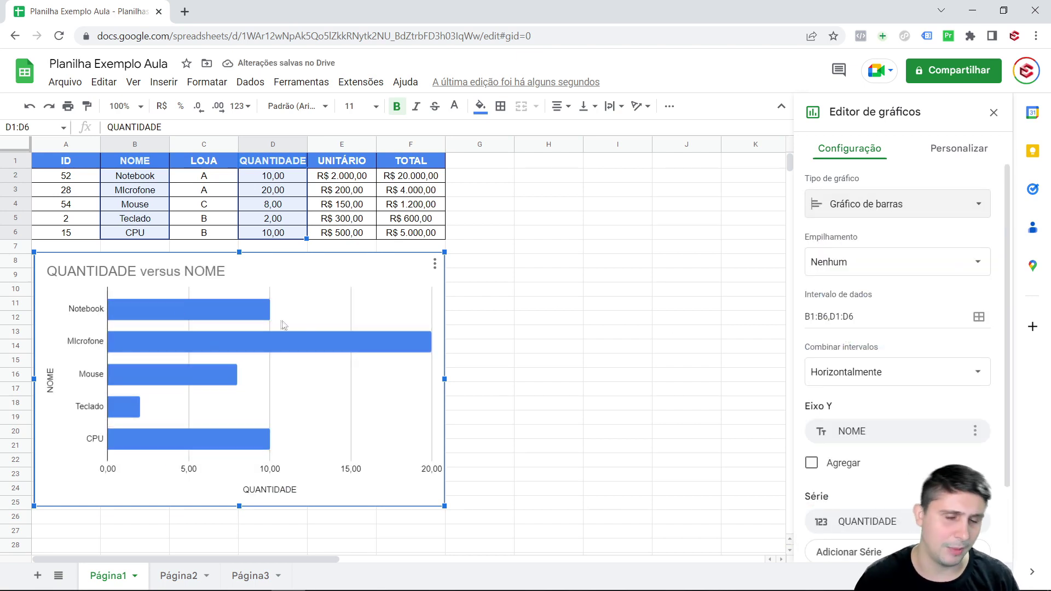
pyautogui.click(898, 203)
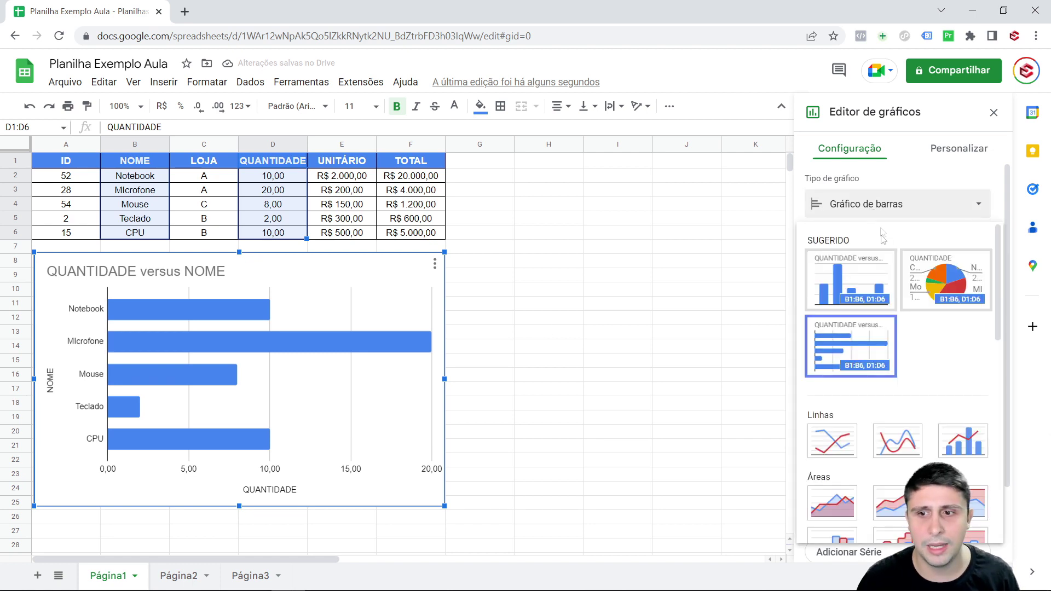
pyautogui.click(925, 277)
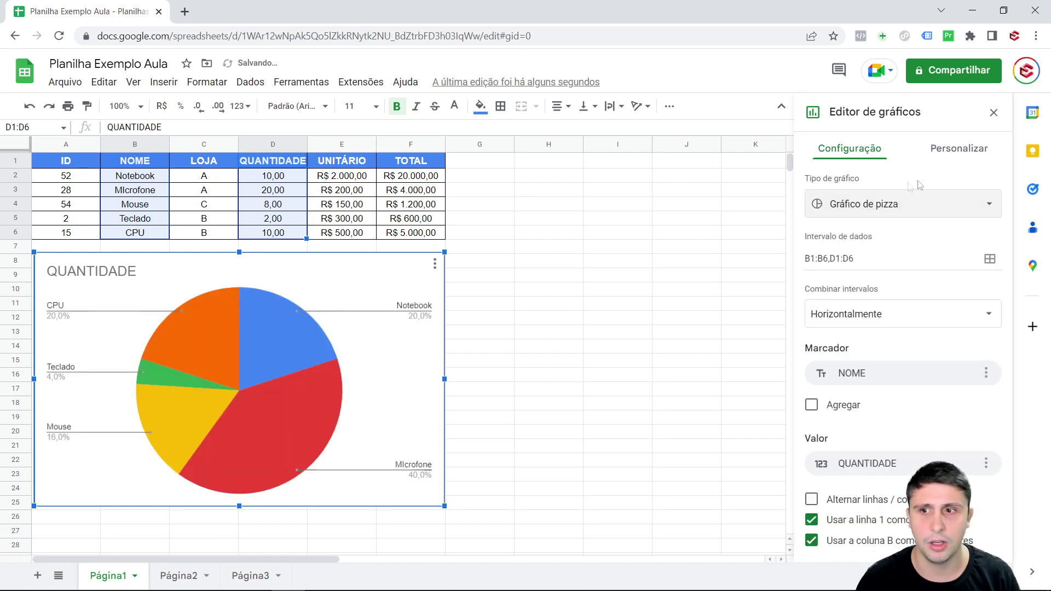
pyautogui.click(959, 149)
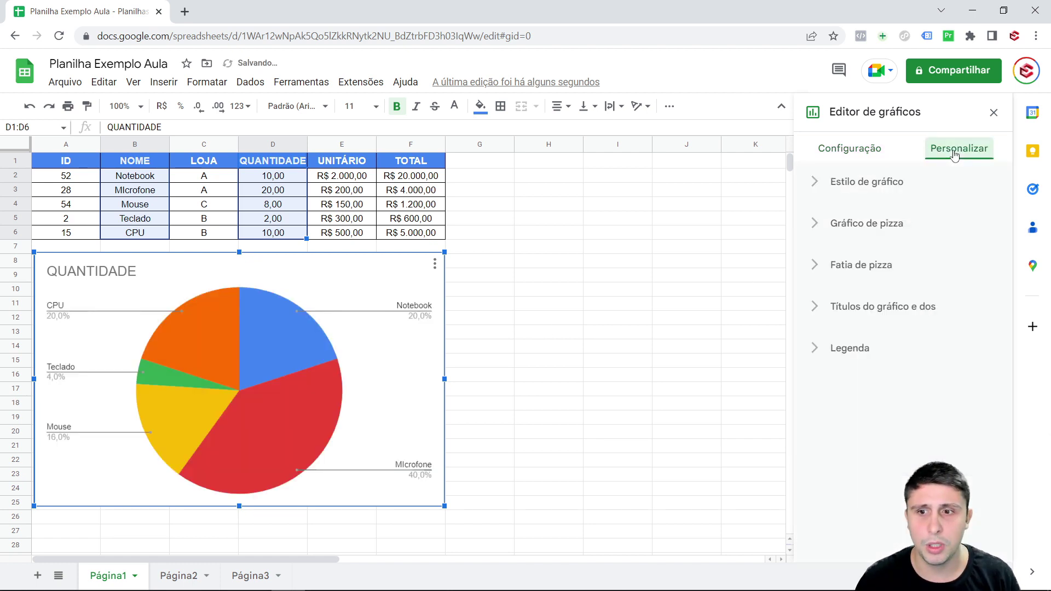
# Step: Set the chart border colour to black, trying maximize and 3D but keeping a flat pie
pyautogui.click(815, 183)
pyautogui.click(925, 241)
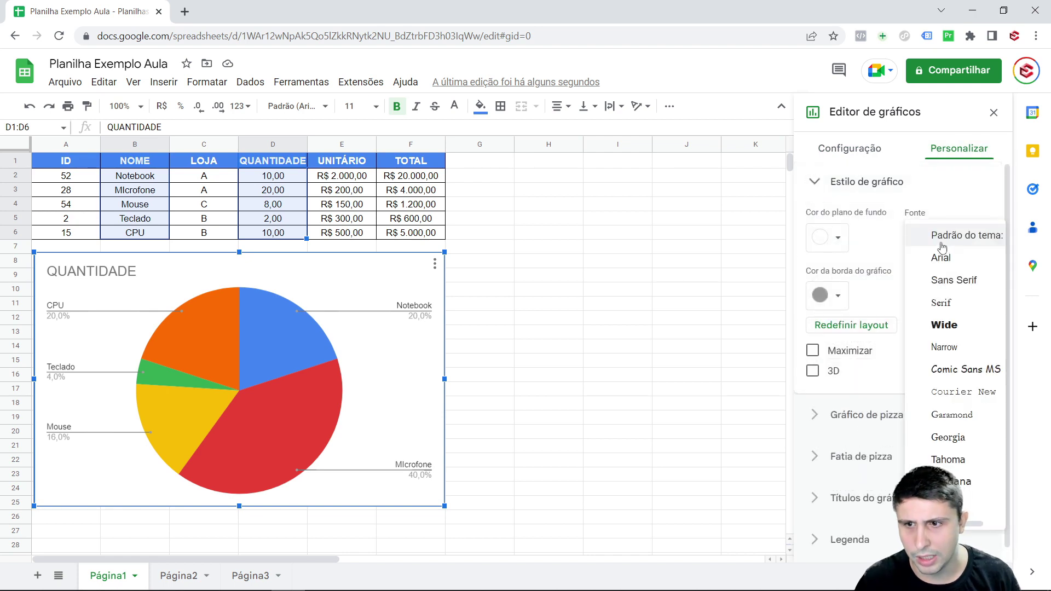
pyautogui.click(882, 252)
pyautogui.click(830, 299)
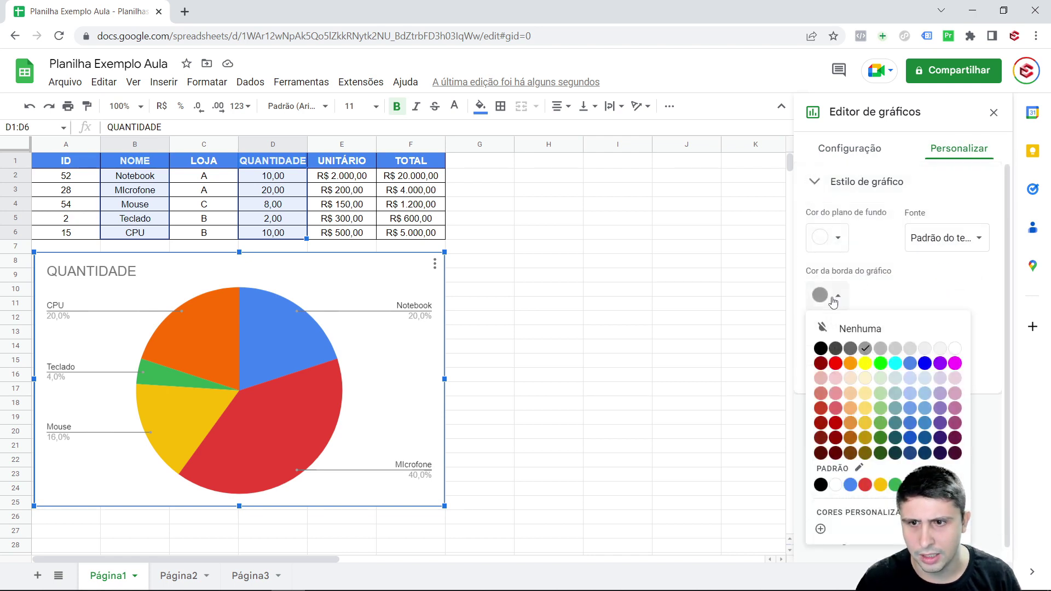
pyautogui.click(822, 350)
pyautogui.click(840, 301)
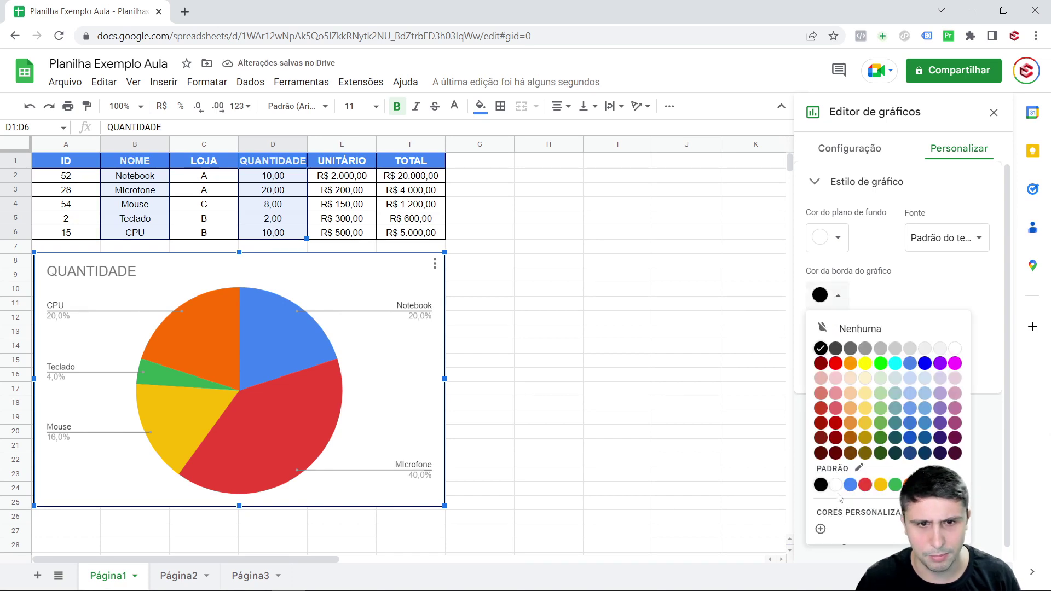
pyautogui.click(917, 282)
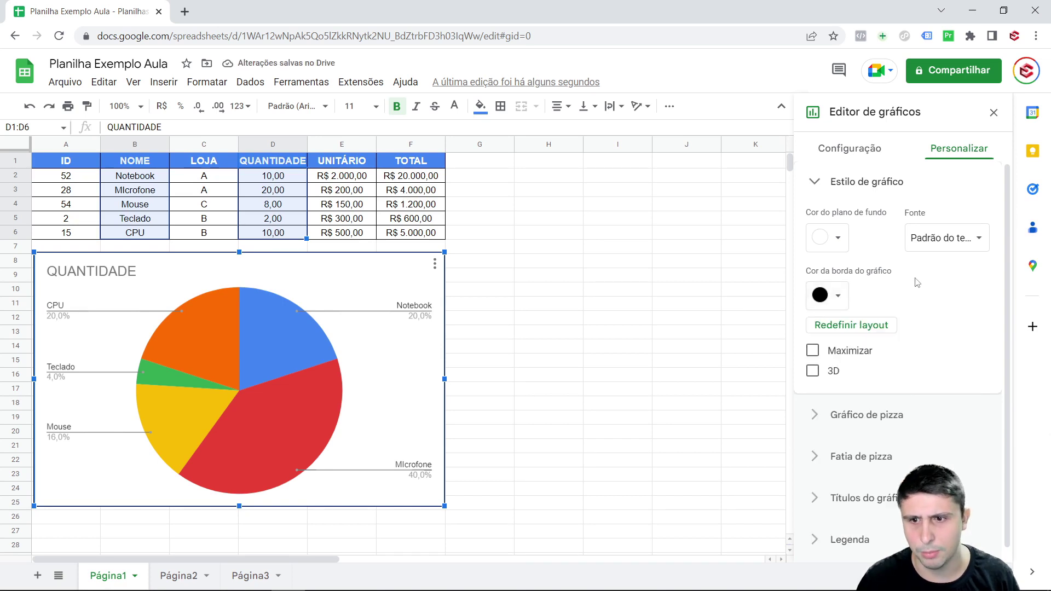
pyautogui.click(811, 352)
pyautogui.click(811, 372)
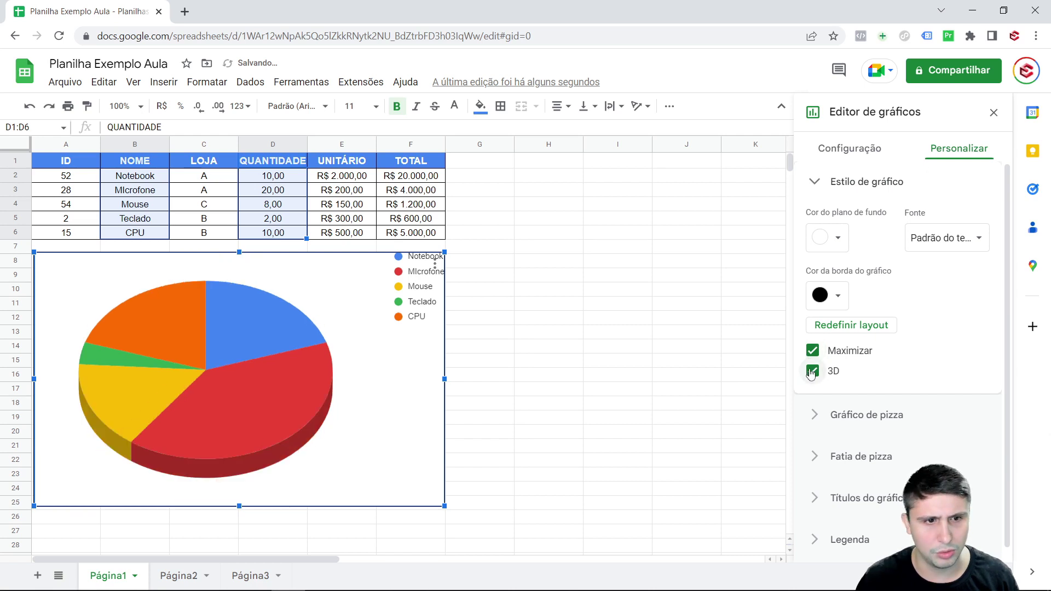
pyautogui.click(813, 351)
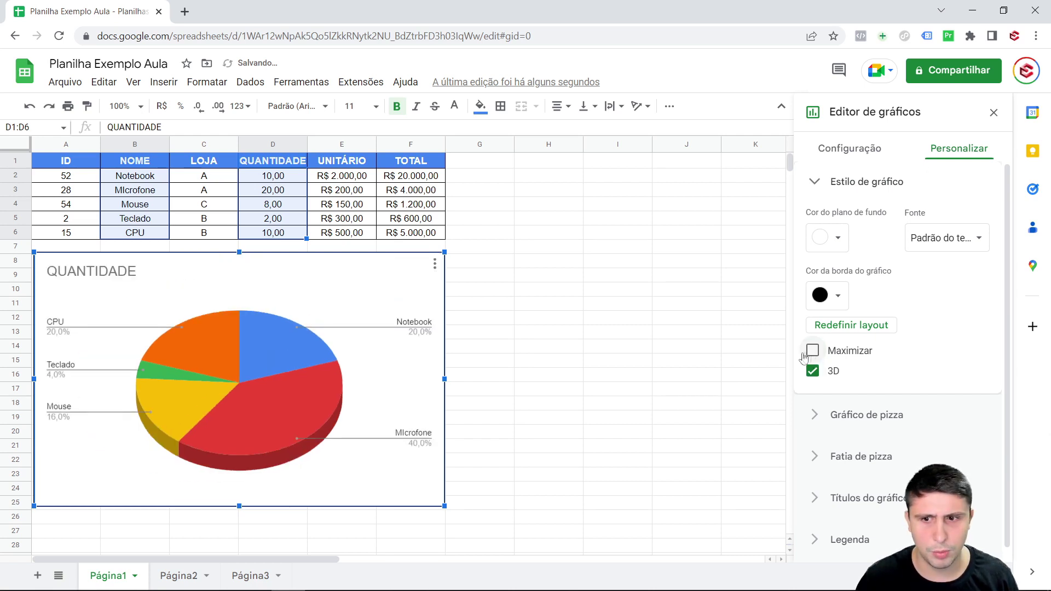
pyautogui.click(816, 371)
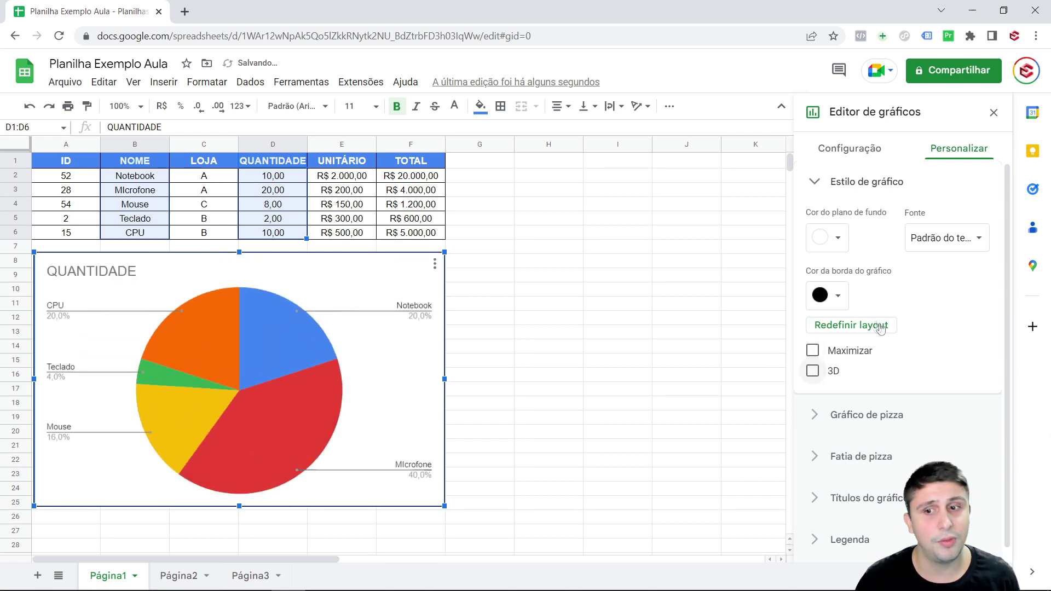
pyautogui.click(814, 192)
# Step: Review the pie chart settings, keeping slice labels set to none
pyautogui.click(816, 225)
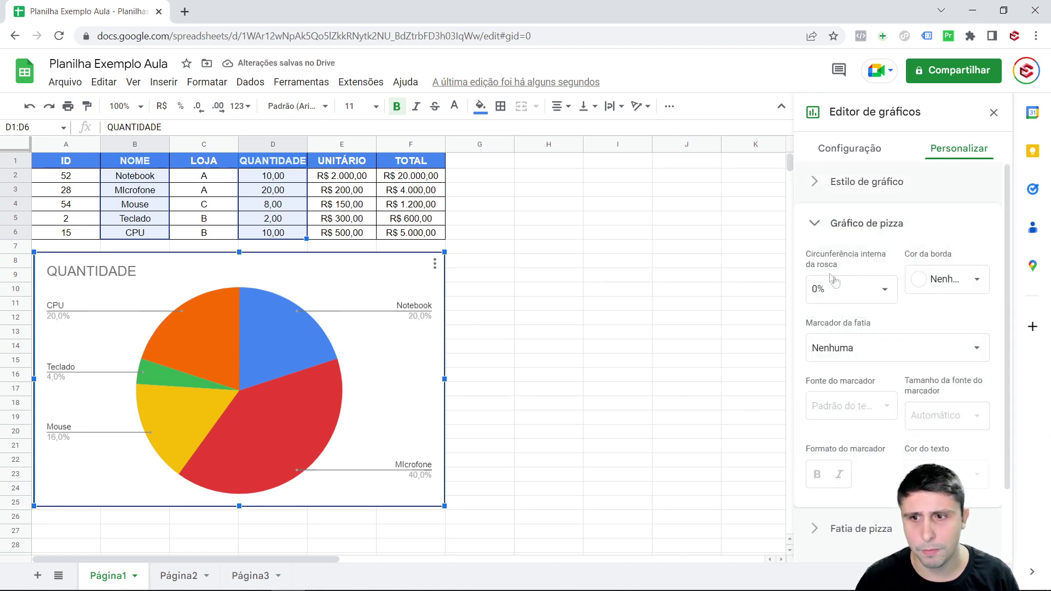
pyautogui.scroll(-2, 895, 286)
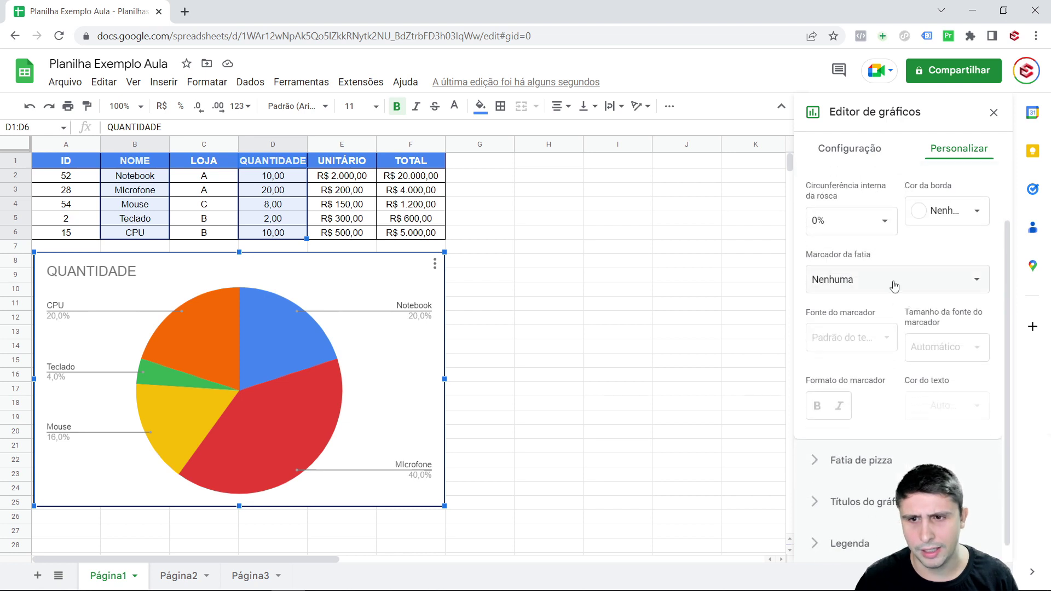
pyautogui.click(894, 286)
pyautogui.click(895, 279)
pyautogui.scroll(2, 796, 207)
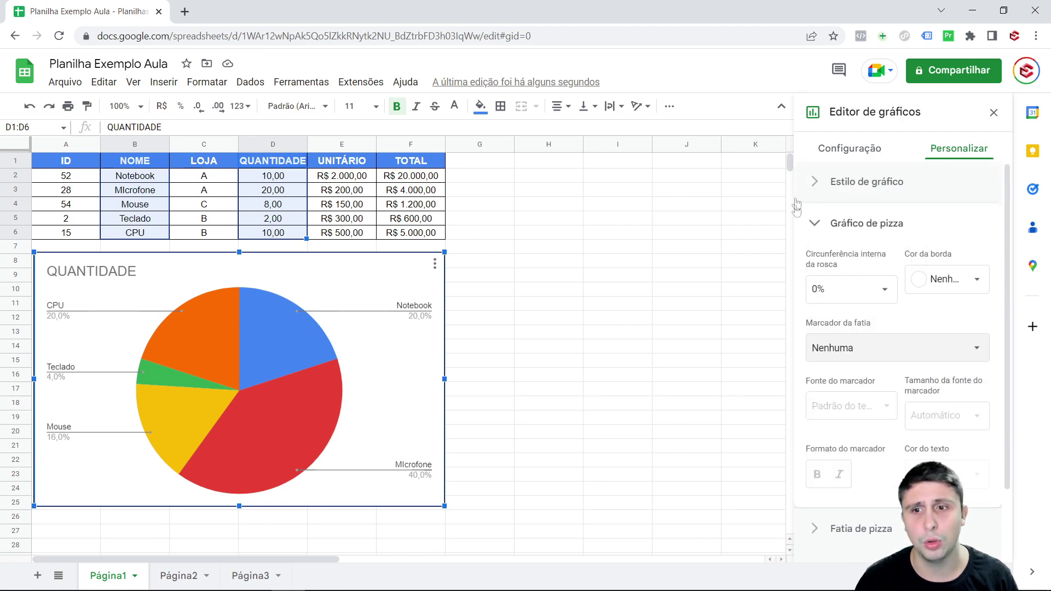
pyautogui.click(819, 223)
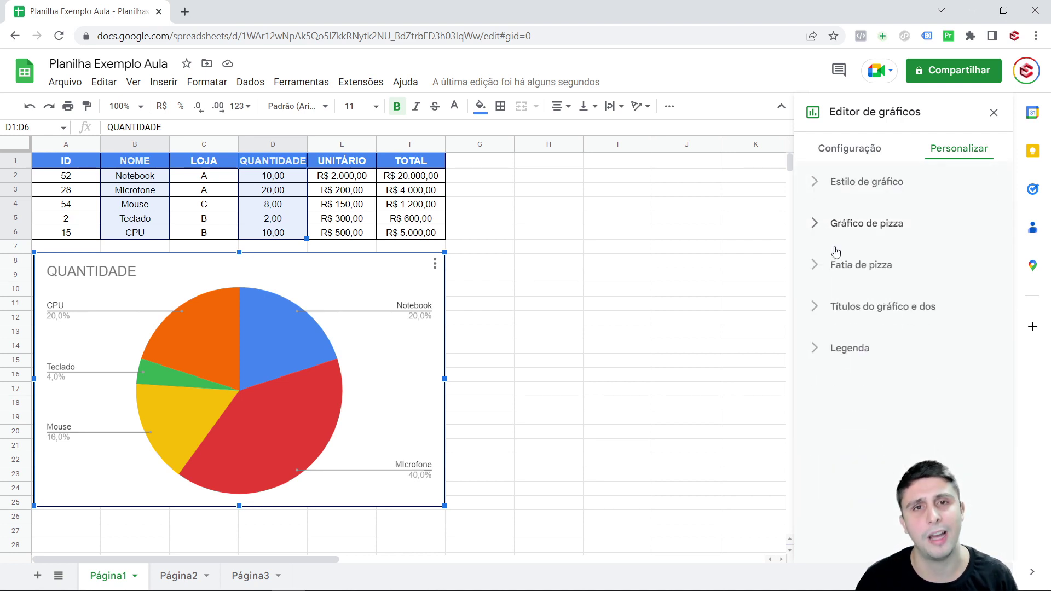
# Step: Colour the Notebook slice dark purple
pyautogui.click(815, 267)
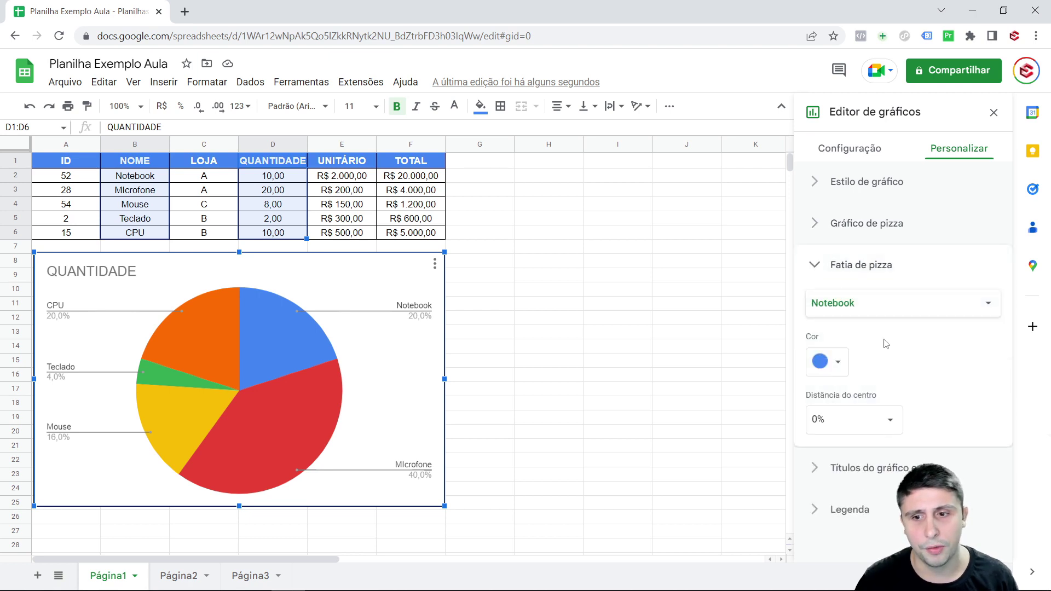
pyautogui.click(836, 366)
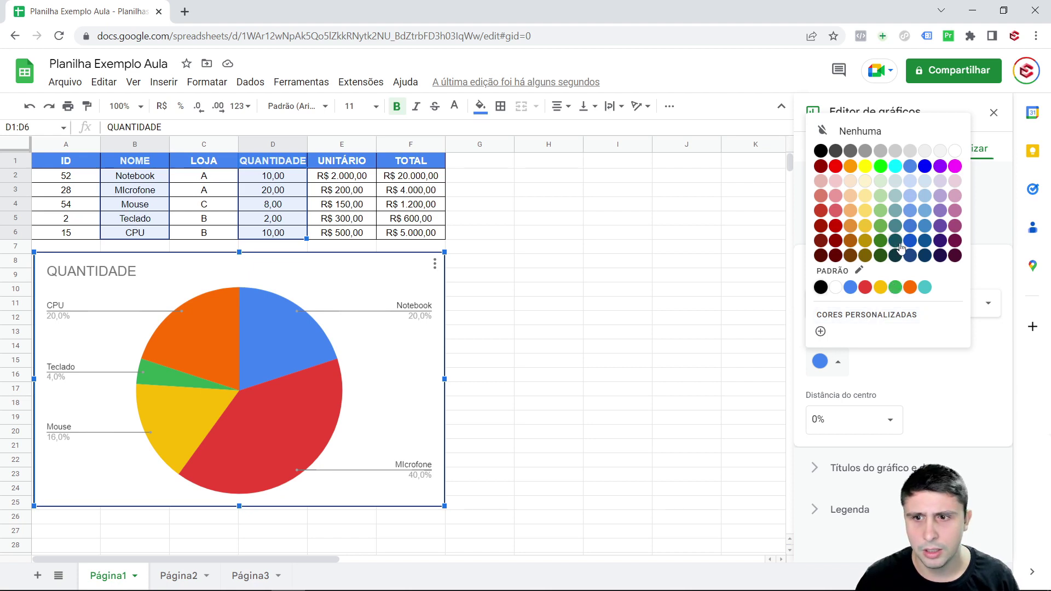
pyautogui.click(940, 241)
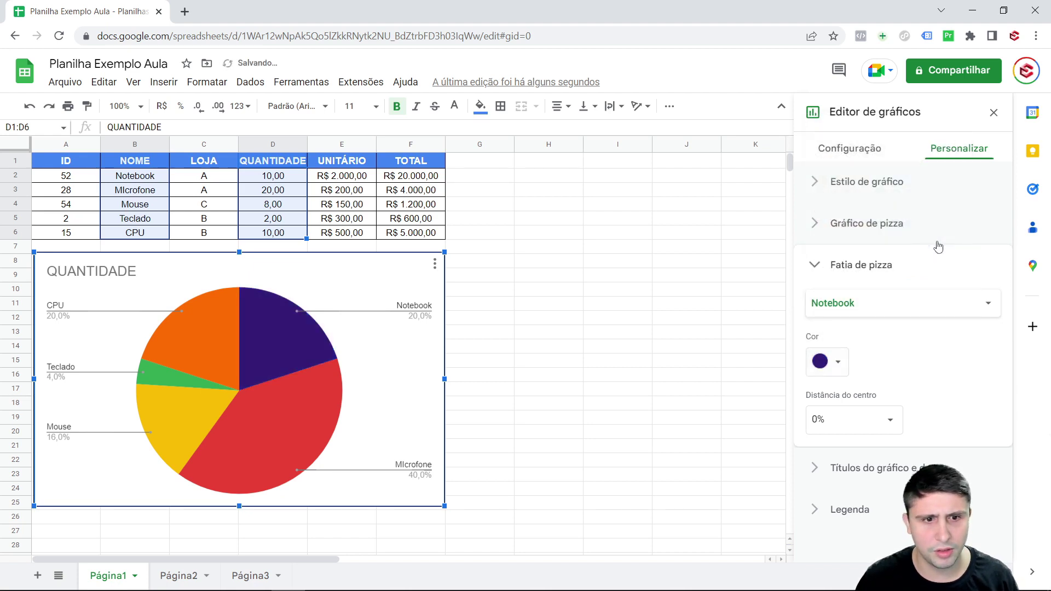
pyautogui.click(894, 308)
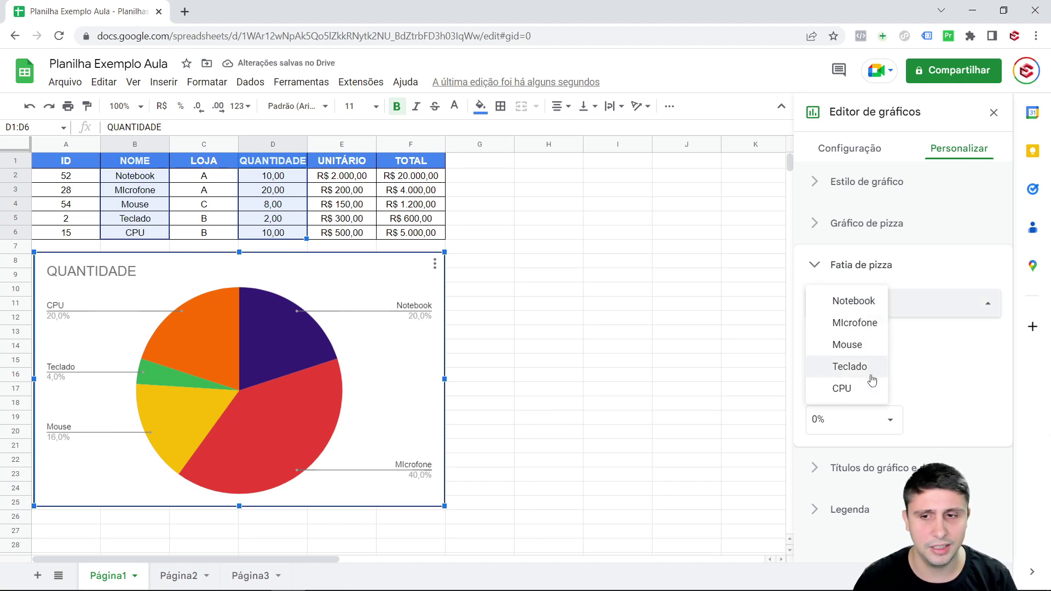
pyautogui.click(927, 360)
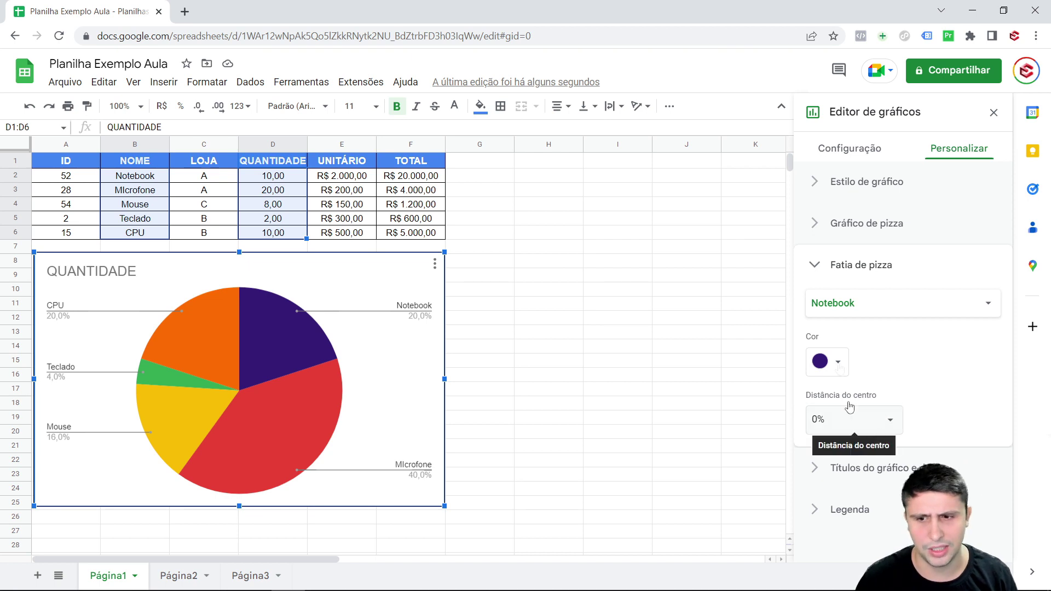
pyautogui.click(809, 266)
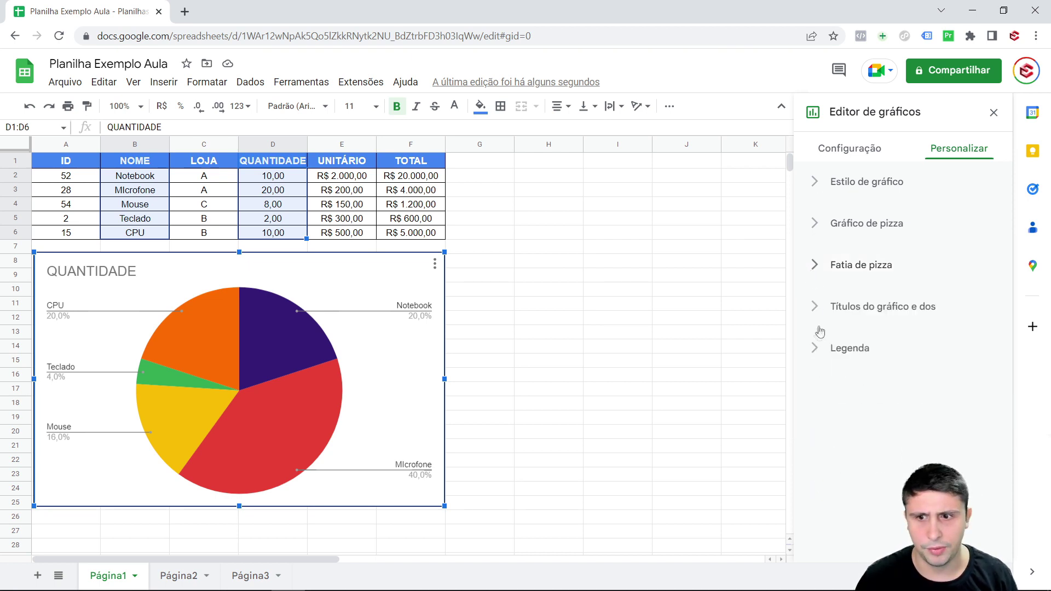
pyautogui.click(816, 309)
# Step: Replace the QUANTIDADE chart title with bold ESTOQUE and close the chart editor
pyautogui.scroll(-1, 849, 364)
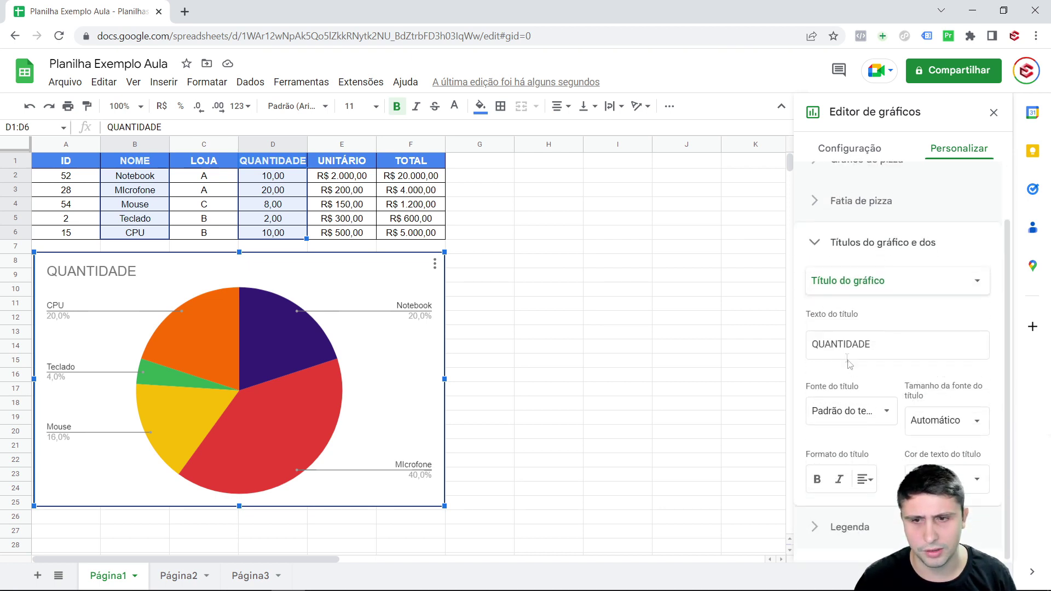
pyautogui.click(860, 344)
pyautogui.hotkey('ctrl', 'a')
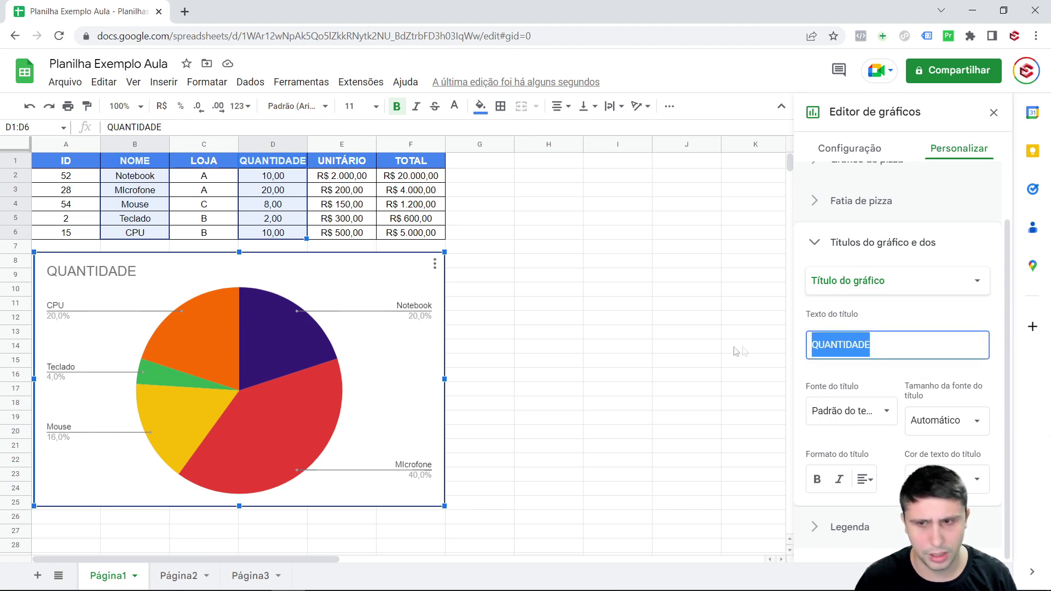
pyautogui.write('Es')
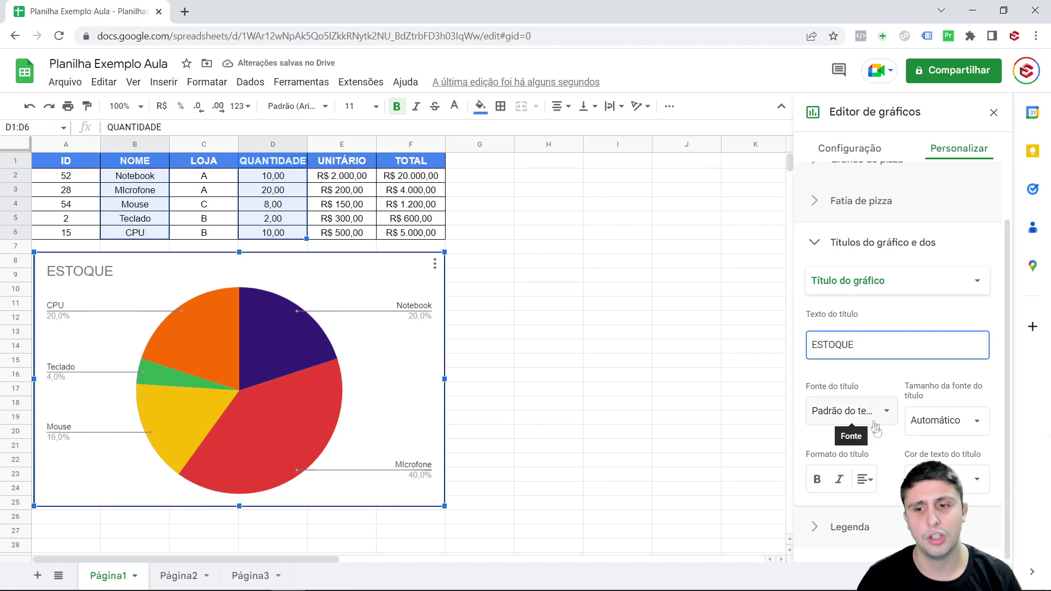
pyautogui.click(816, 480)
pyautogui.click(698, 361)
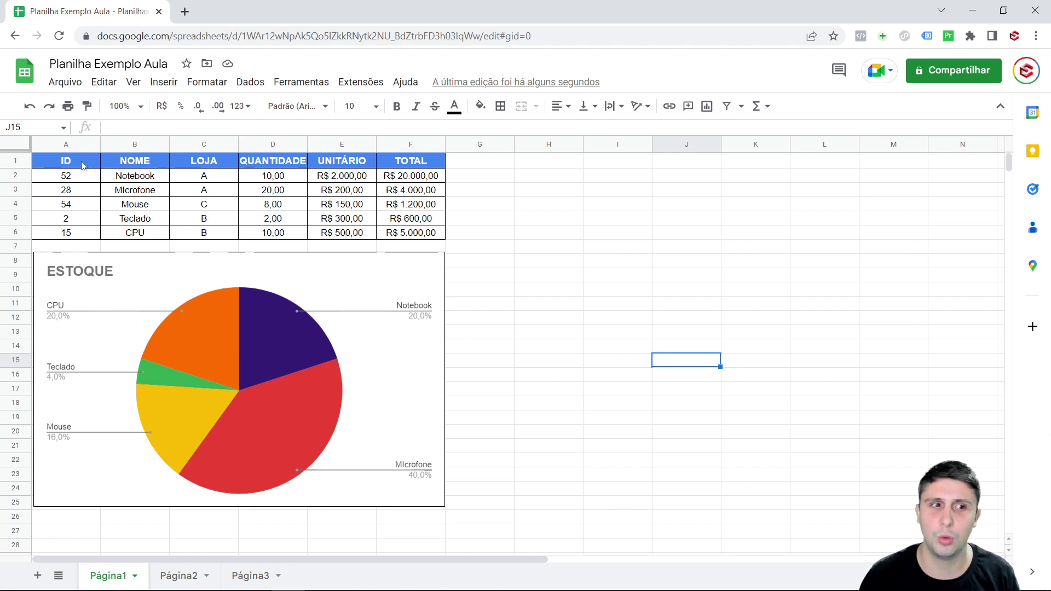
pyautogui.moveTo(86, 165); pyautogui.dragTo(404, 235)
pyautogui.click(514, 263)
pyautogui.click(454, 199)
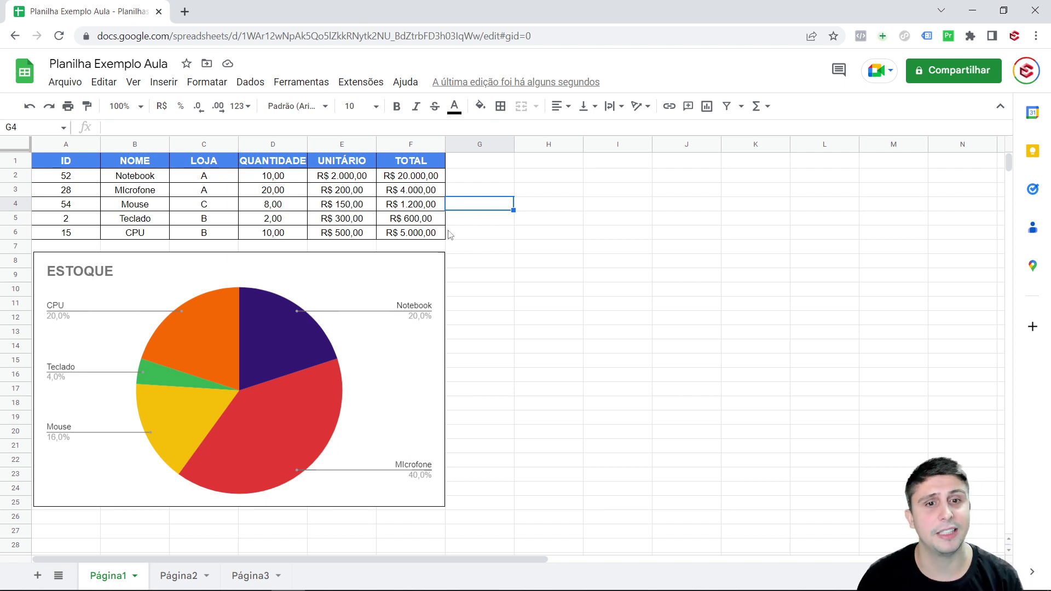
pyautogui.click(545, 213)
pyautogui.write('=')
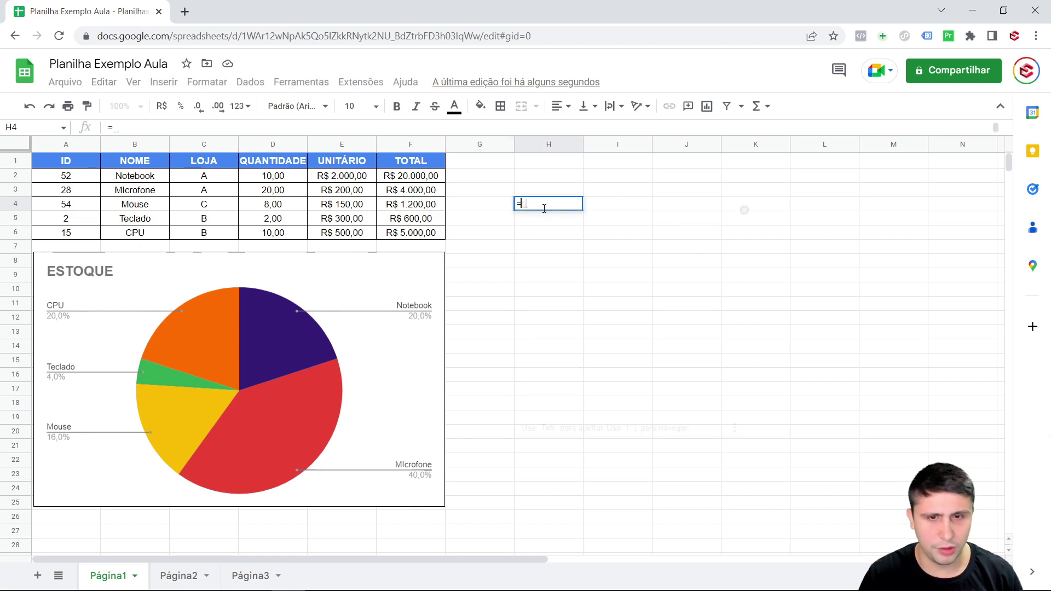
pyautogui.write('soma')
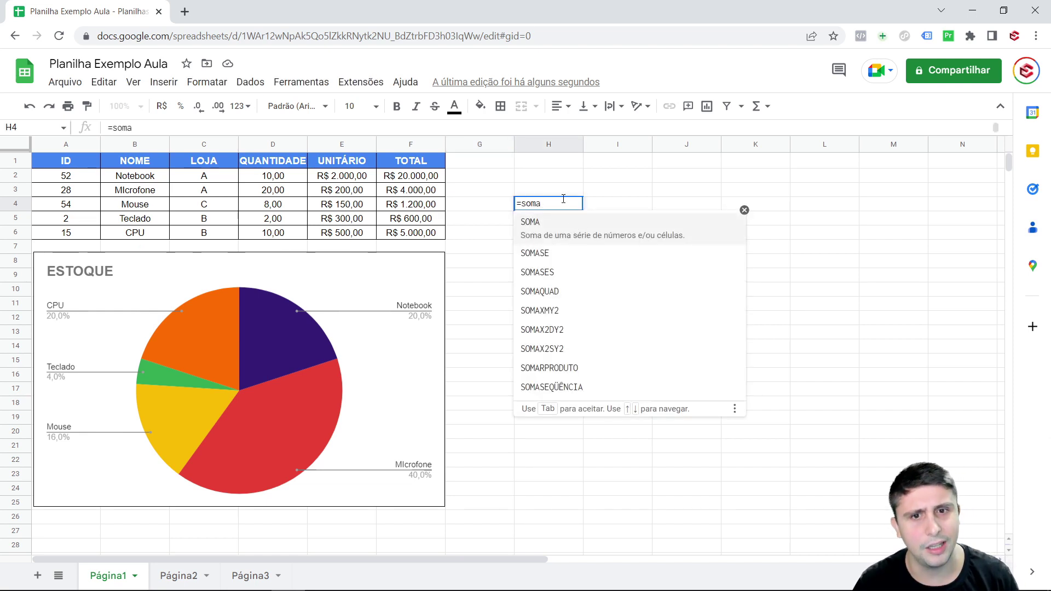
pyautogui.click(560, 200)
pyautogui.press('Return')
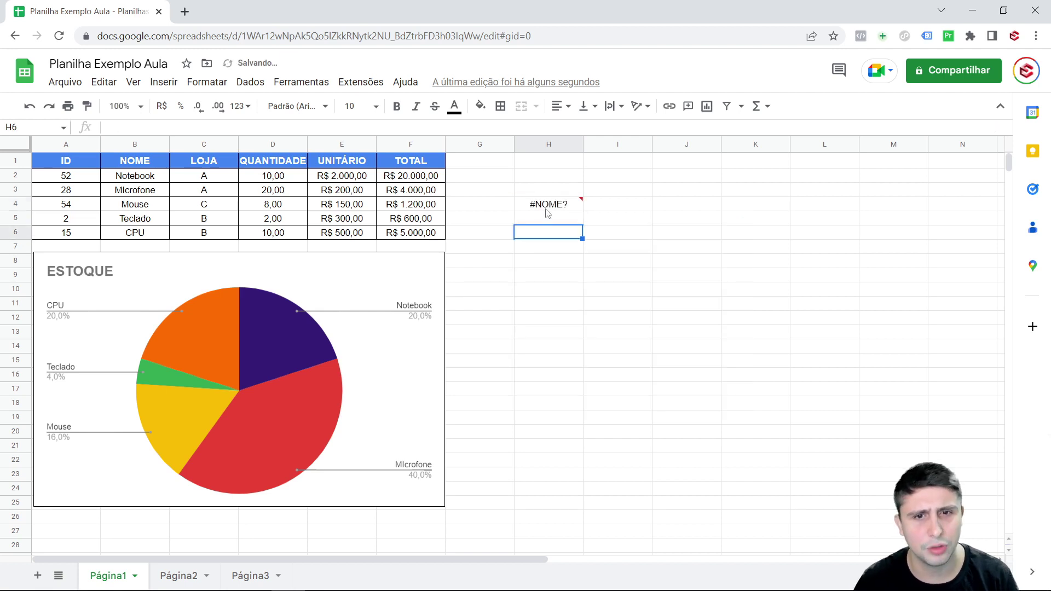
pyautogui.click(543, 207)
pyautogui.press('Delete')
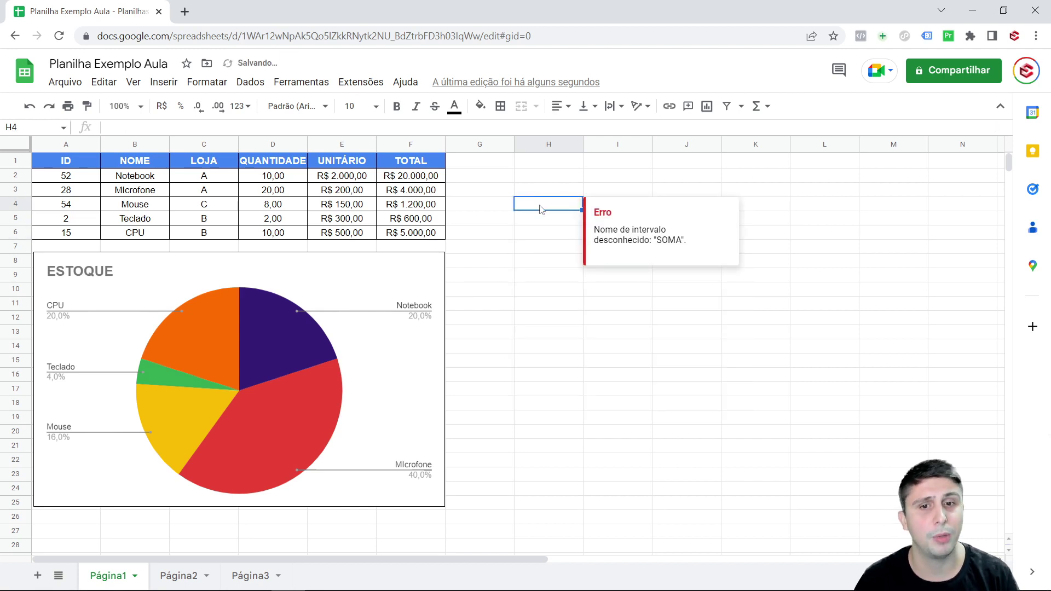
pyautogui.doubleClick(541, 206)
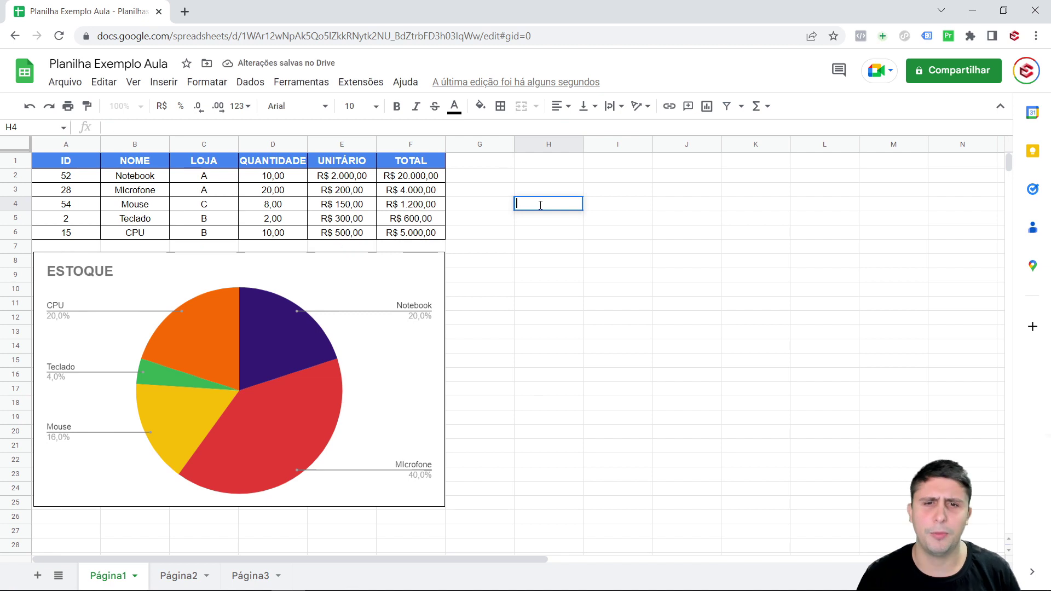
pyautogui.press('Escape')
pyautogui.click(578, 261)
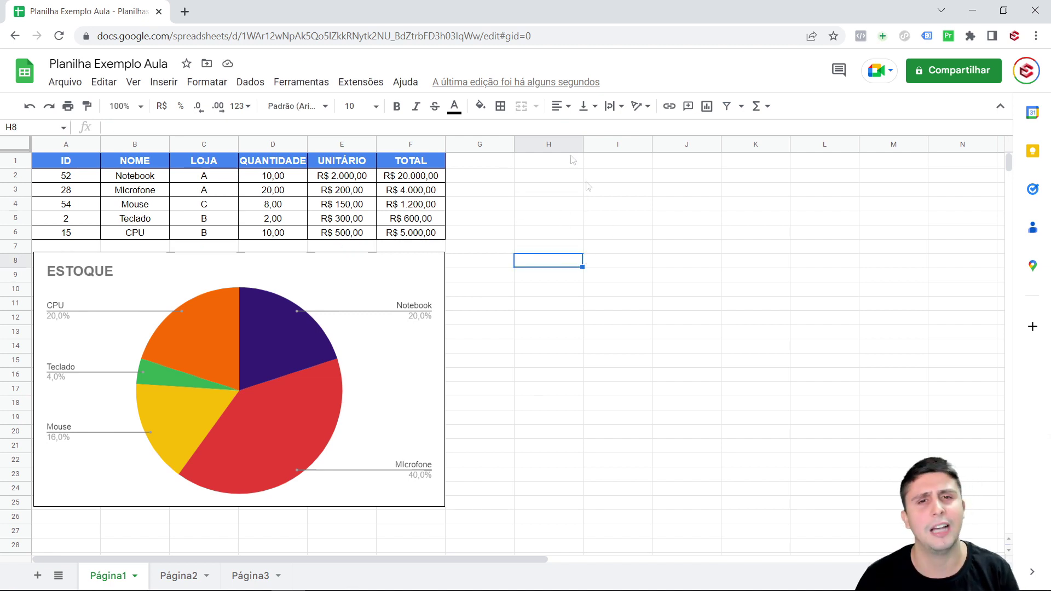
# Step: Click a few cells around the table, then bring up the Arquivo menu
pyautogui.click(79, 164)
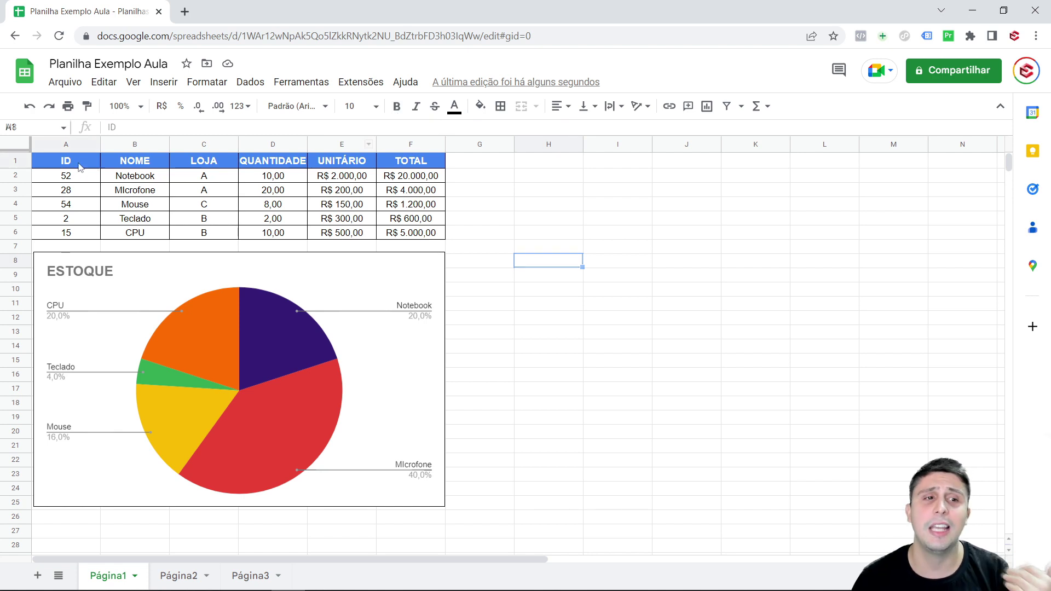
pyautogui.click(480, 262)
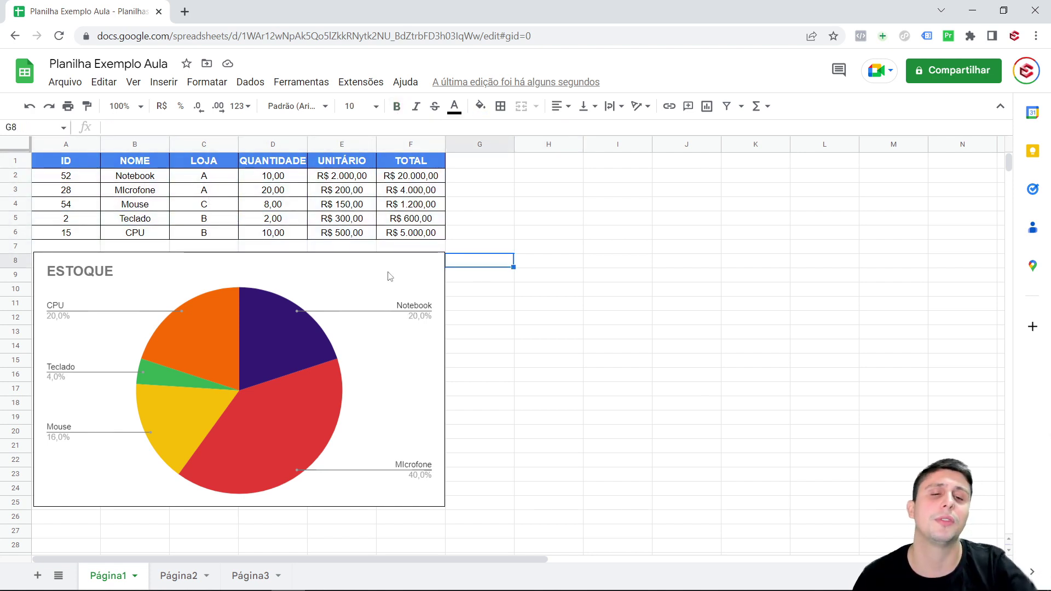
pyautogui.click(493, 236)
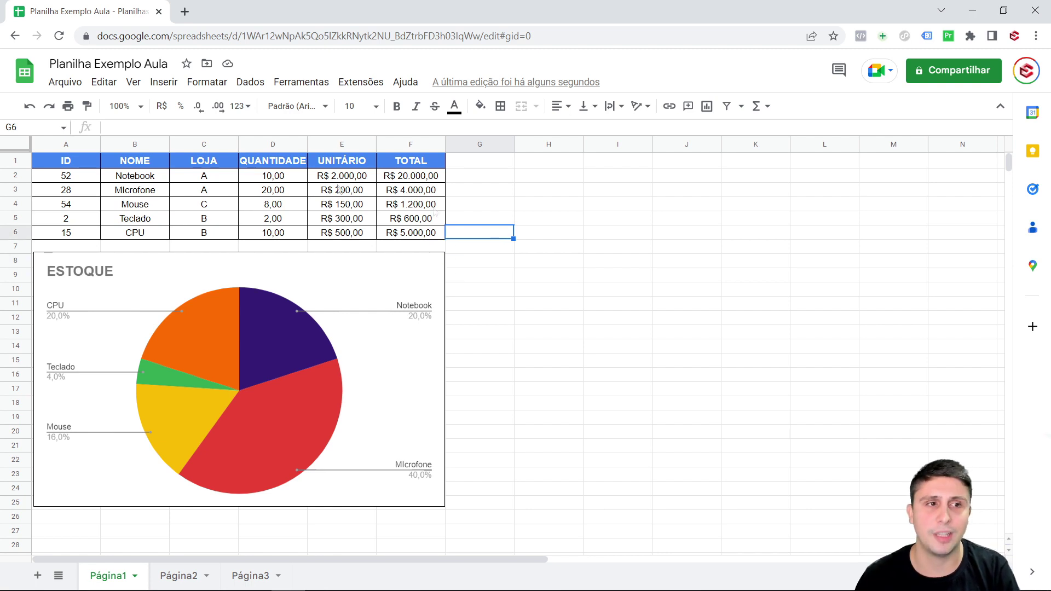
pyautogui.click(64, 82)
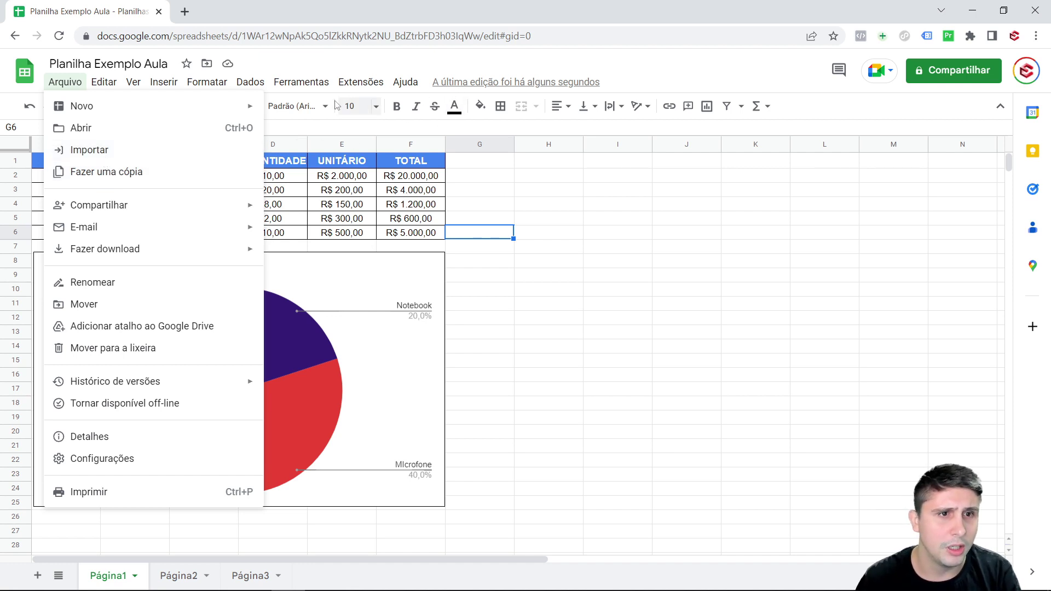
pyautogui.moveTo(99, 205)
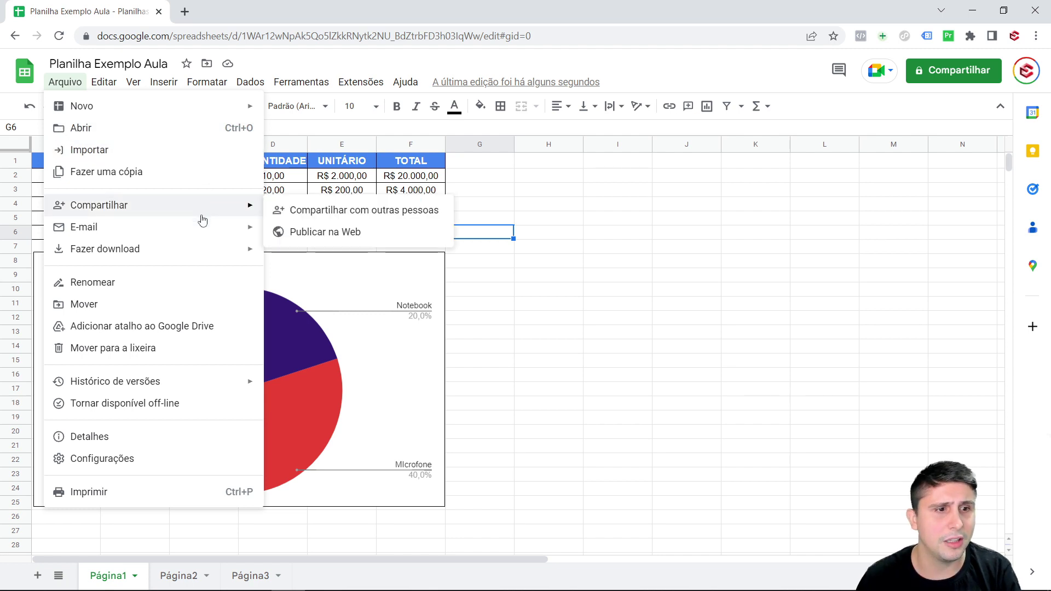
# Step: Reopen Arquivo > Compartilhar > Publicar na Web and publish the whole document as a web page
pyautogui.click(592, 302)
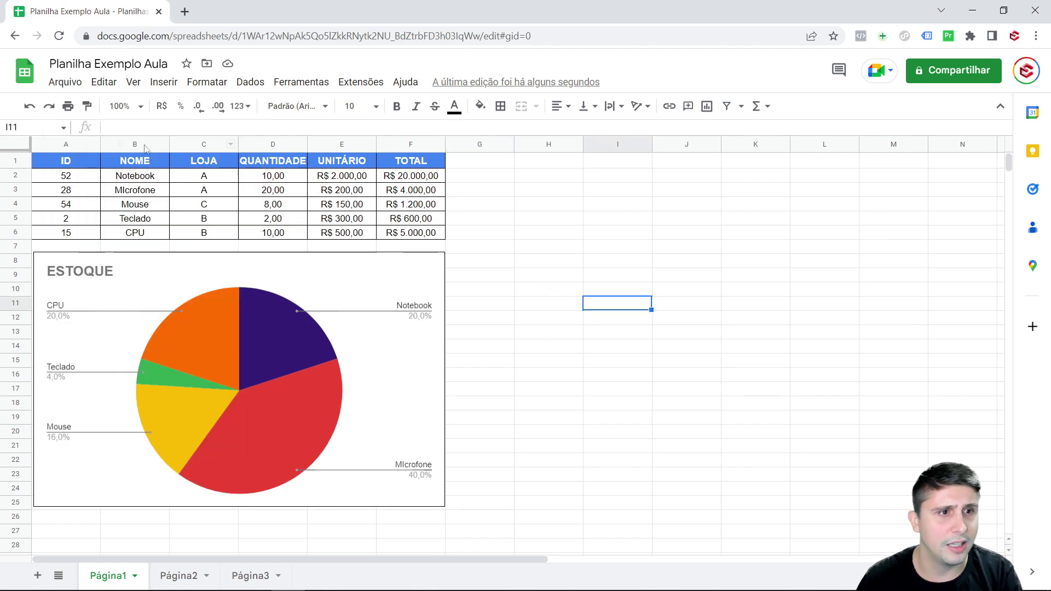
pyautogui.click(65, 83)
pyautogui.moveTo(81, 106)
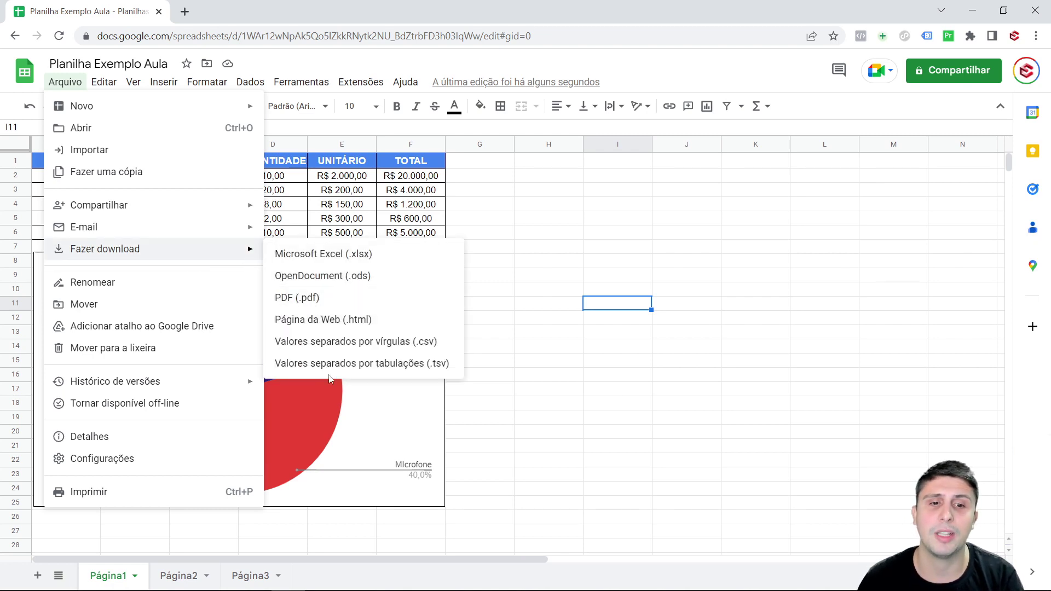
pyautogui.moveTo(98, 205)
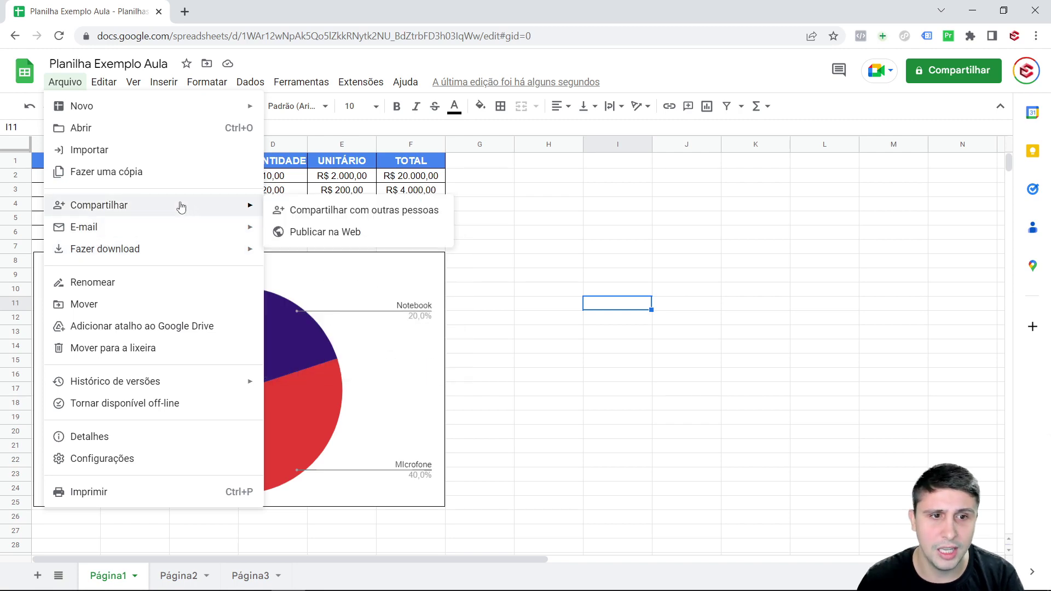
pyautogui.click(329, 235)
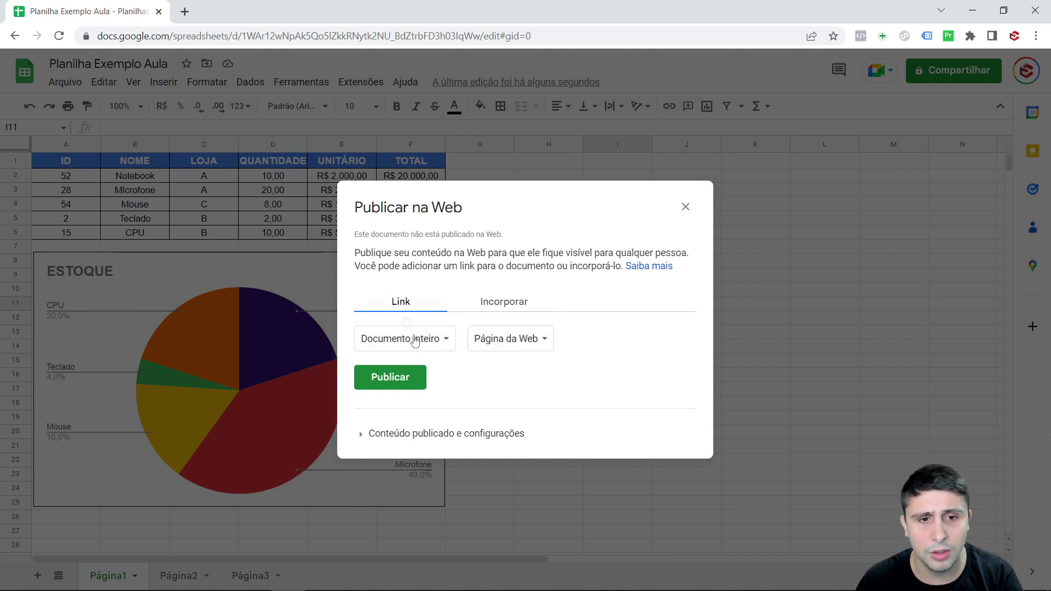
pyautogui.click(403, 388)
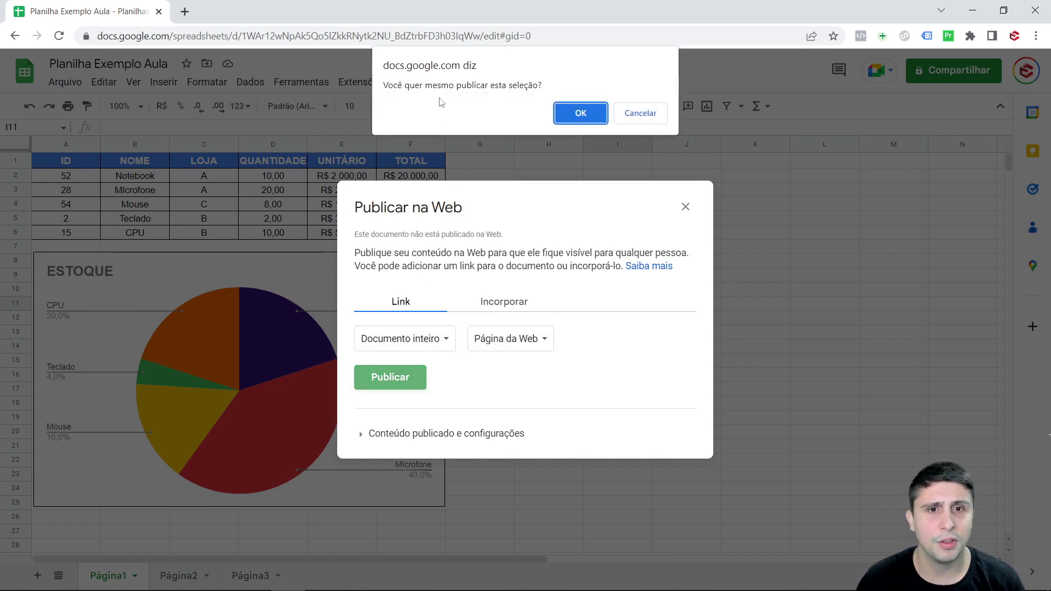
# Step: Confirm publishing and load the published link in a new browser tab
pyautogui.click(574, 113)
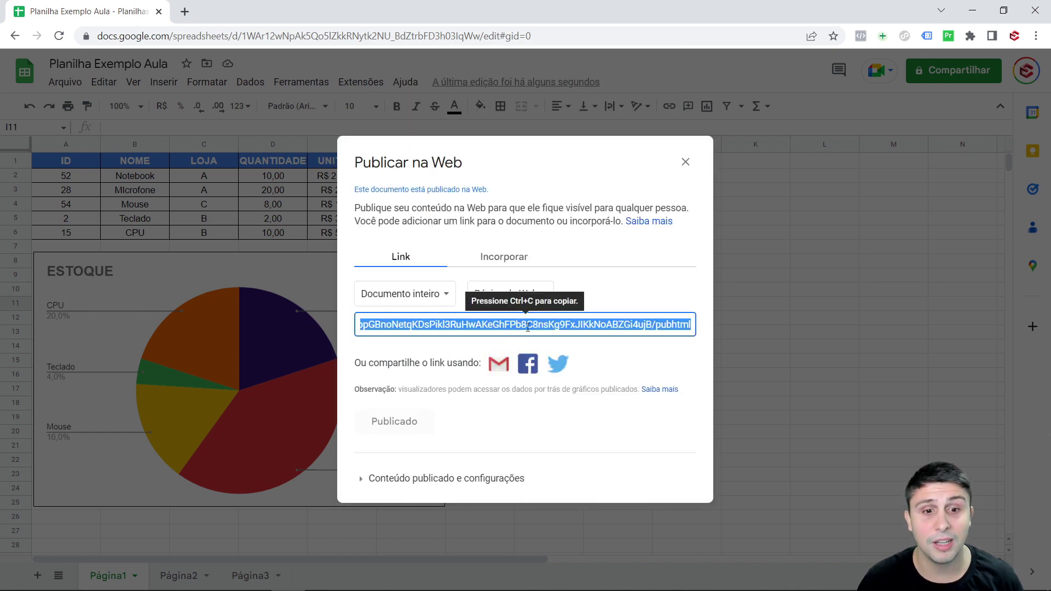
pyautogui.click(186, 13)
pyautogui.hotkey('ctrl', 'v')
pyautogui.press('Return')
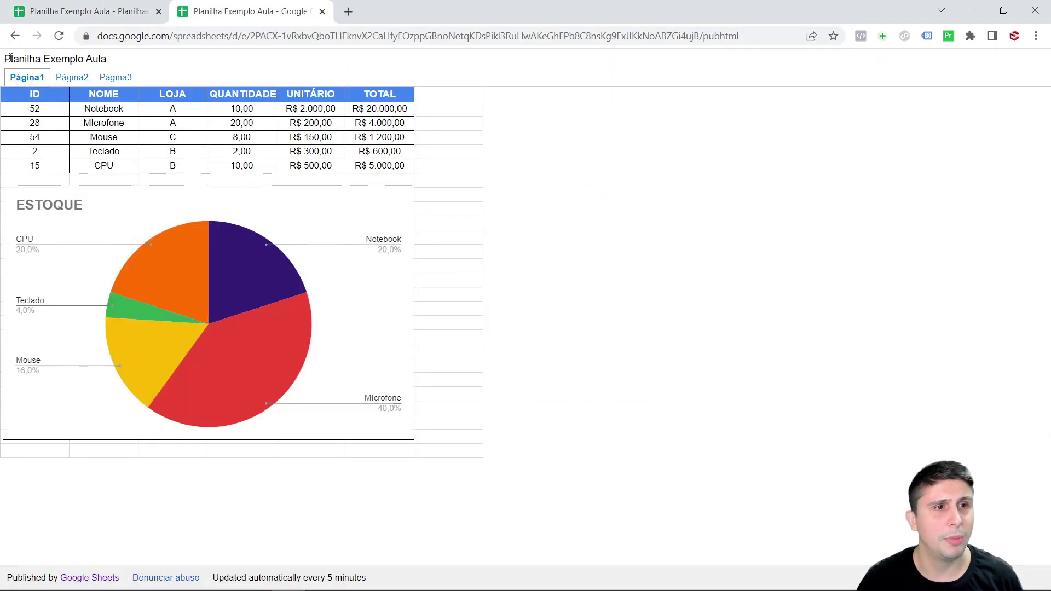
# Step: Browse Página2, Página3 and Página1 on the published page, then close the publishing settings
pyautogui.click(71, 77)
pyautogui.click(115, 77)
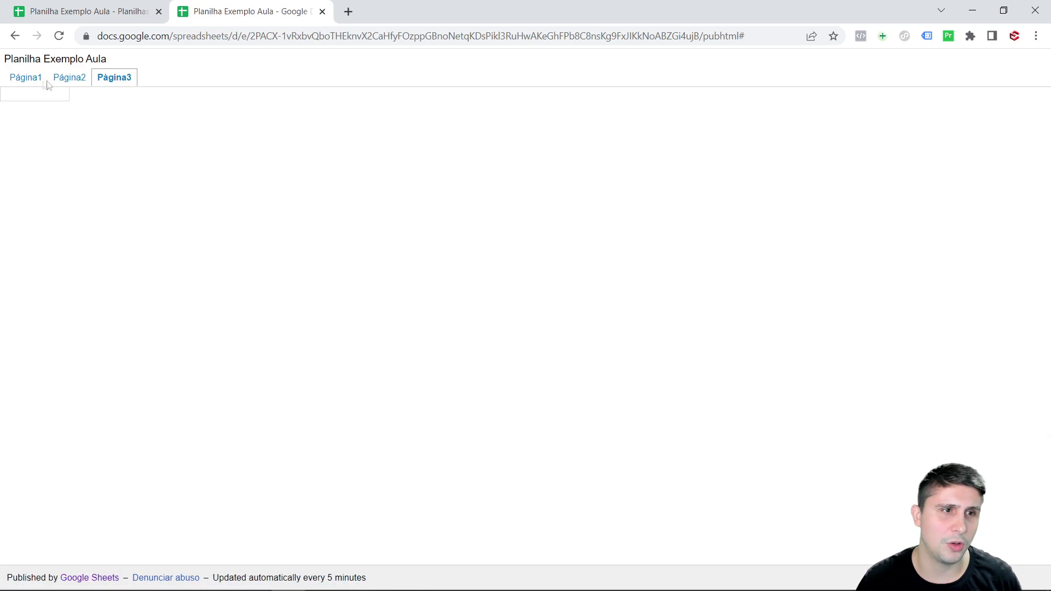
pyautogui.click(32, 79)
pyautogui.click(102, 11)
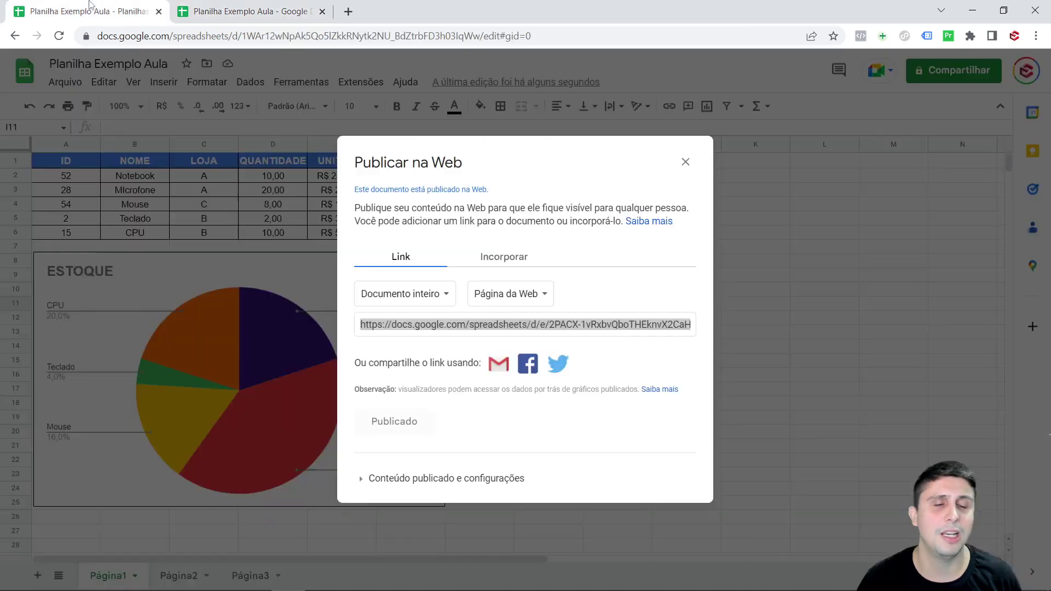
pyautogui.click(686, 162)
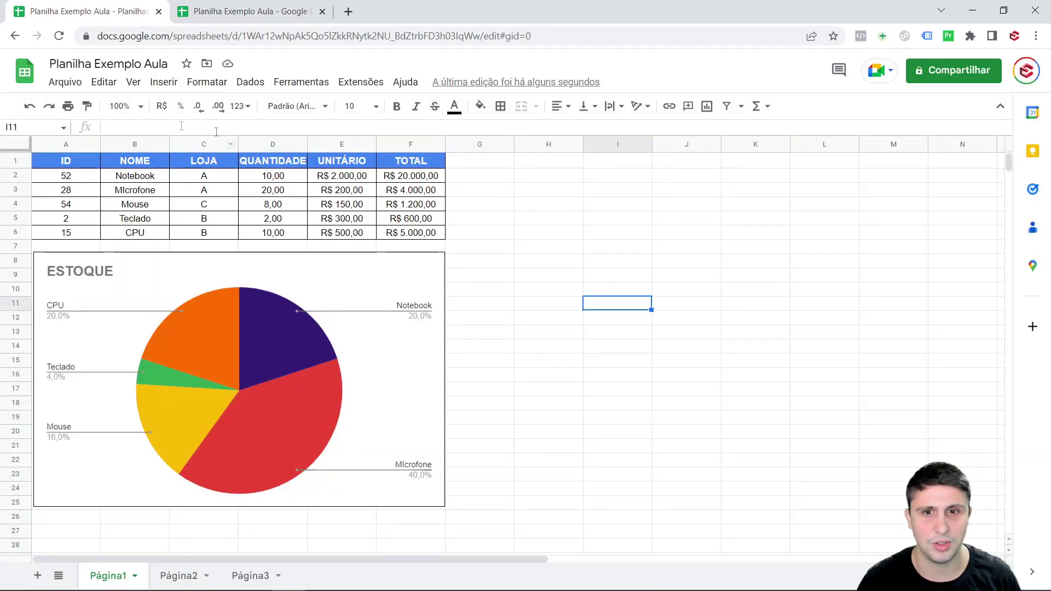
# Step: Suspend the web publication in Publicar na Web, confirm, and go to the spreadsheets list
pyautogui.click(65, 82)
pyautogui.moveTo(98, 205)
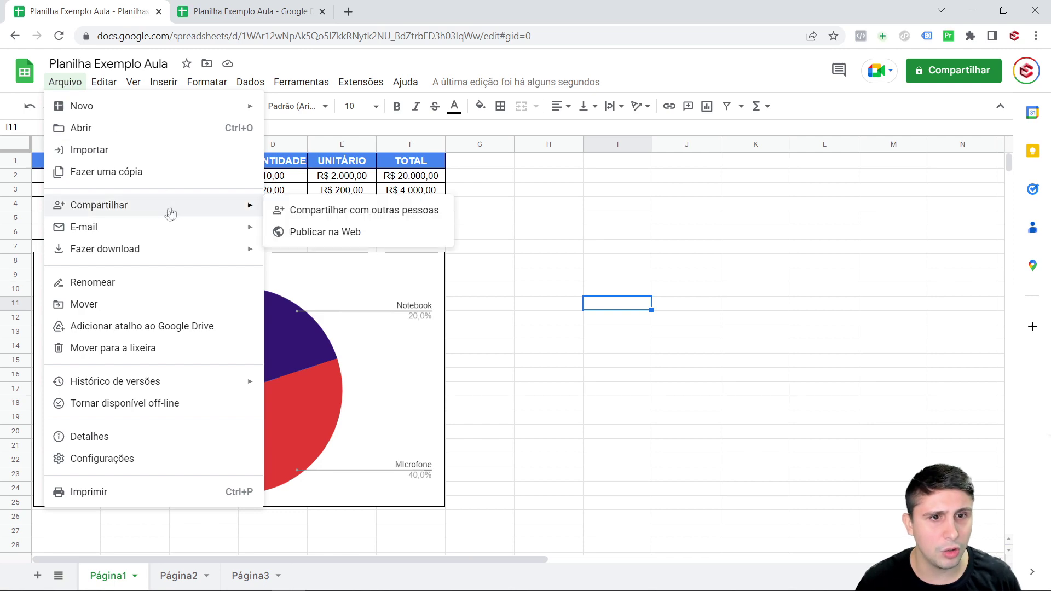
pyautogui.click(310, 232)
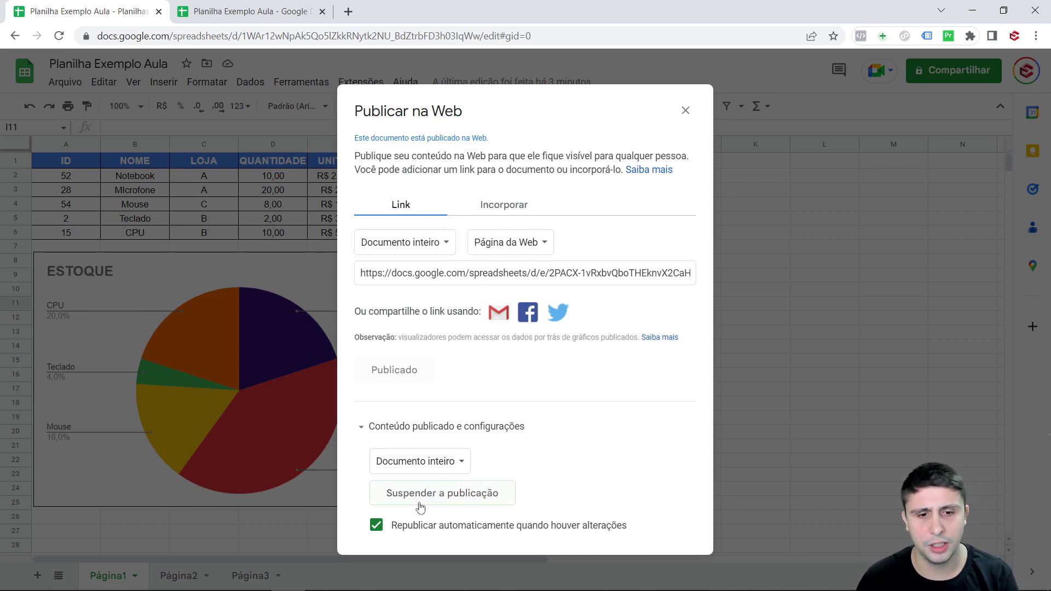
pyautogui.click(420, 506)
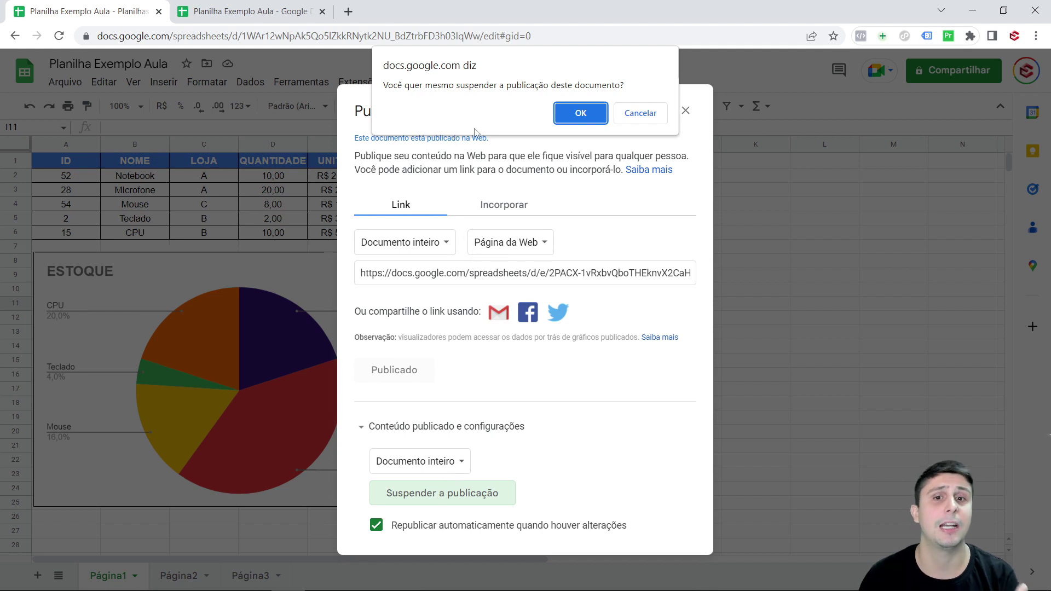
pyautogui.click(570, 113)
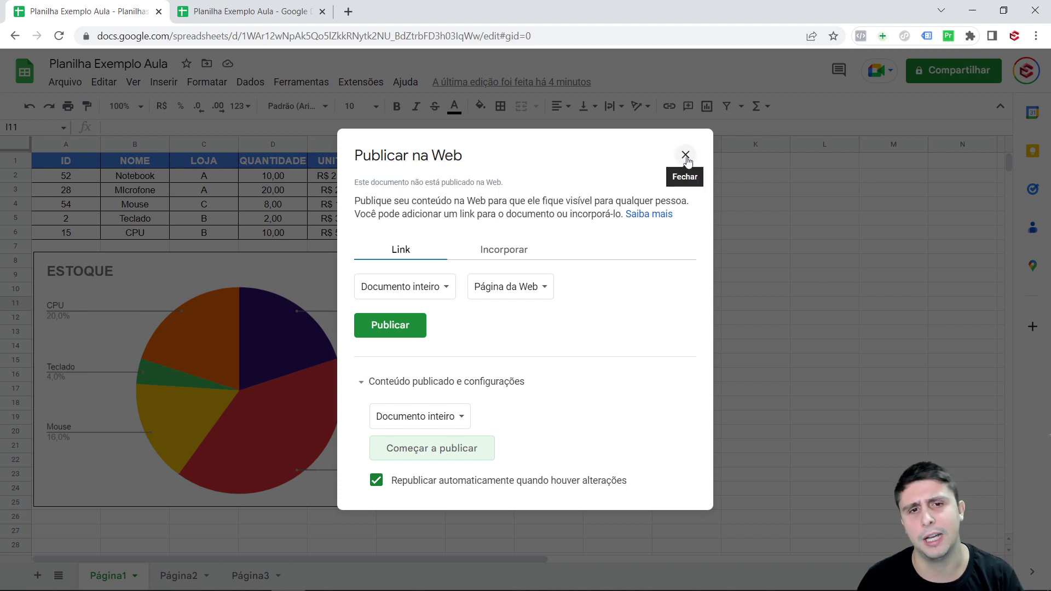
pyautogui.click(685, 156)
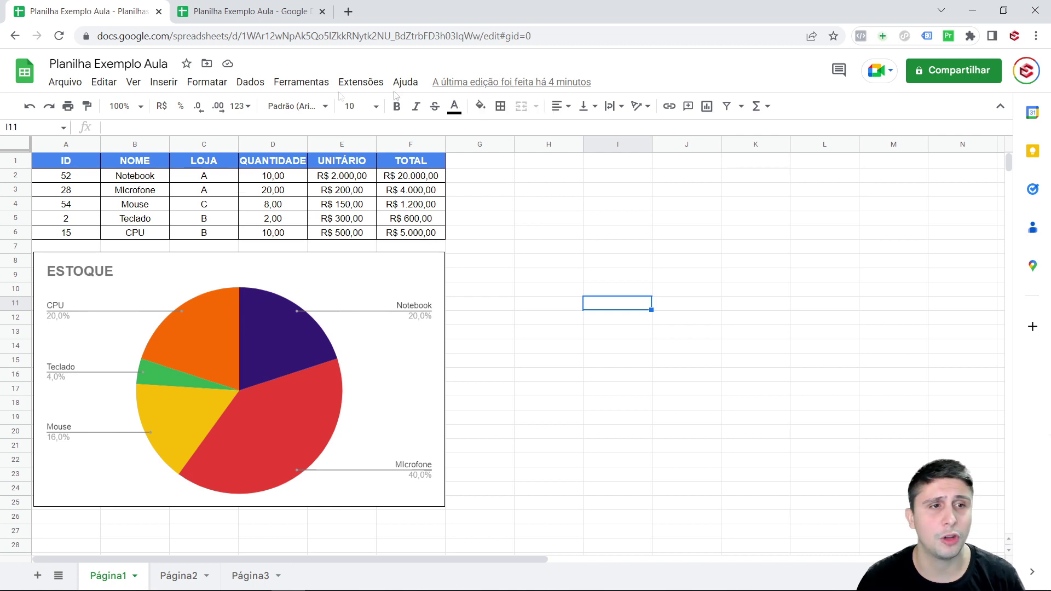
pyautogui.click(22, 79)
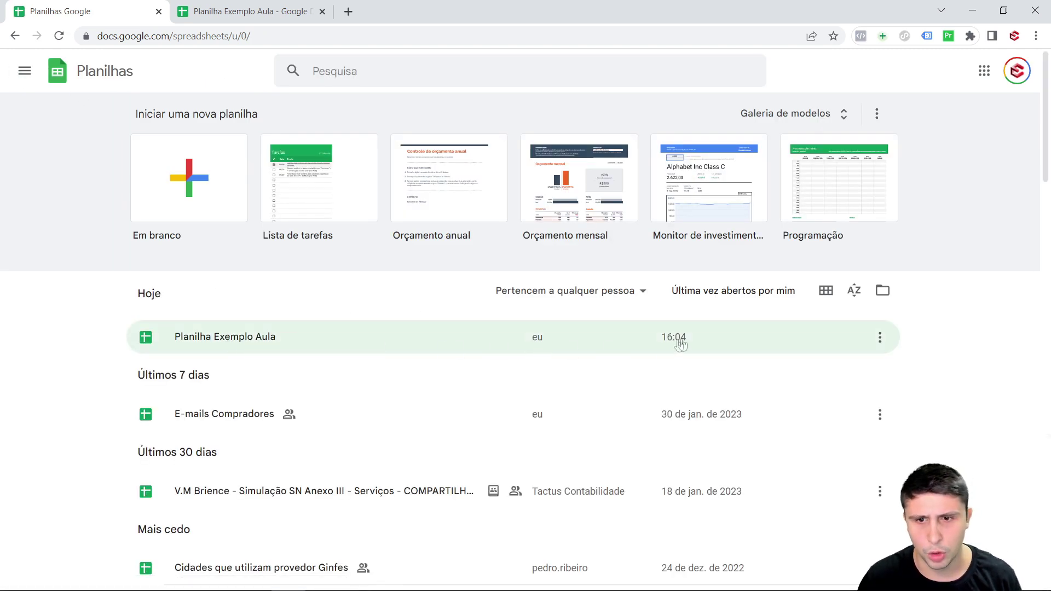
# Step: Reopen Planilha Exemplo Aula from the Hoje list
pyautogui.click(250, 337)
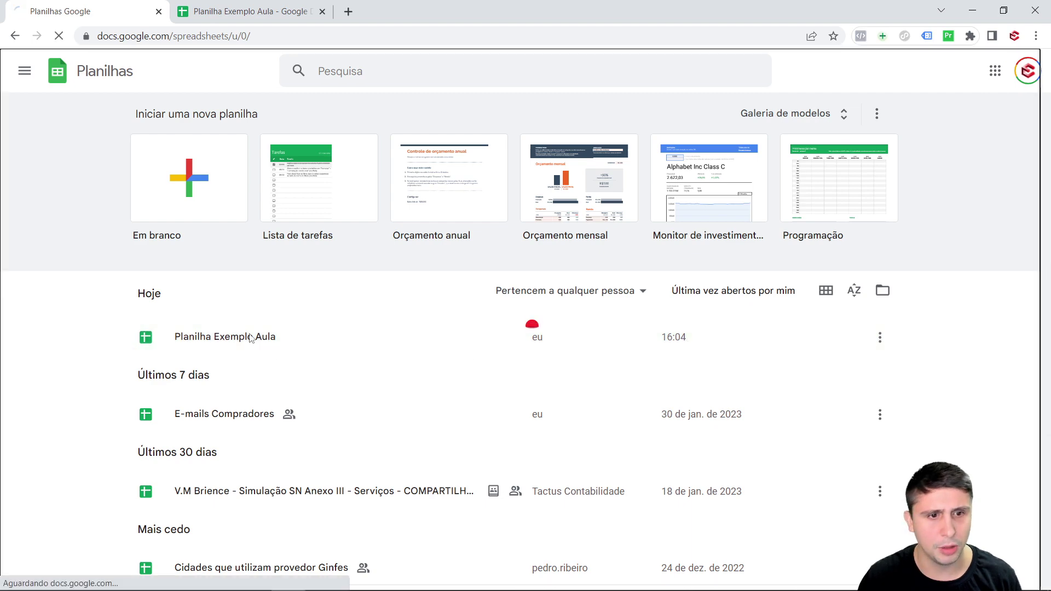